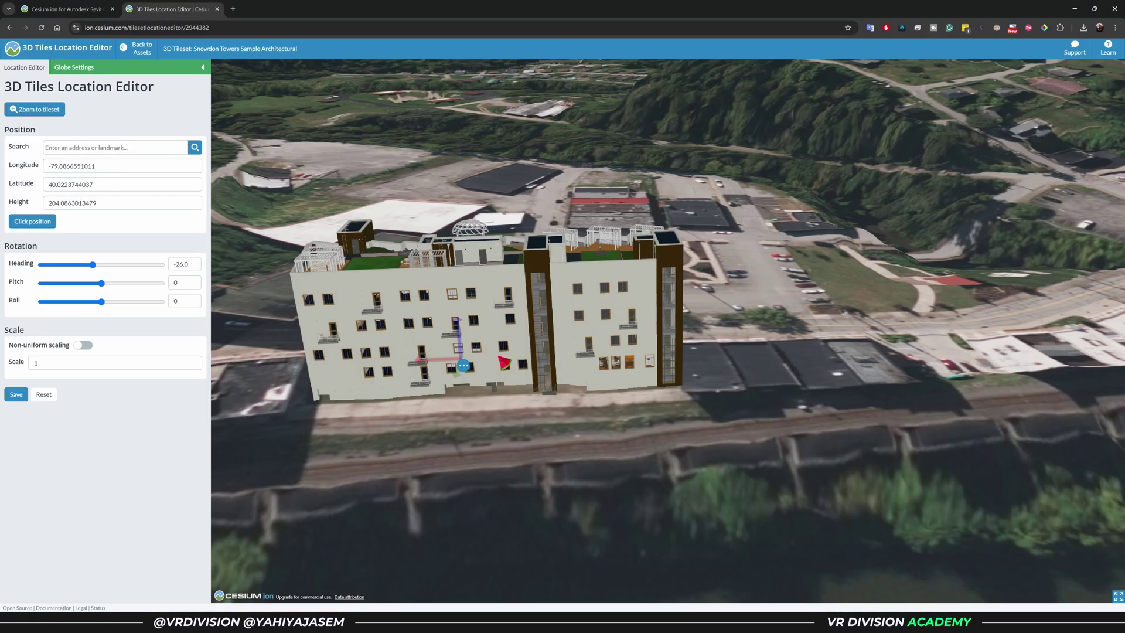
Step: Return from the 3D Tiles Location Editor to the My Assets list
{"action": "left_click", "coordinate": [9, 28]}
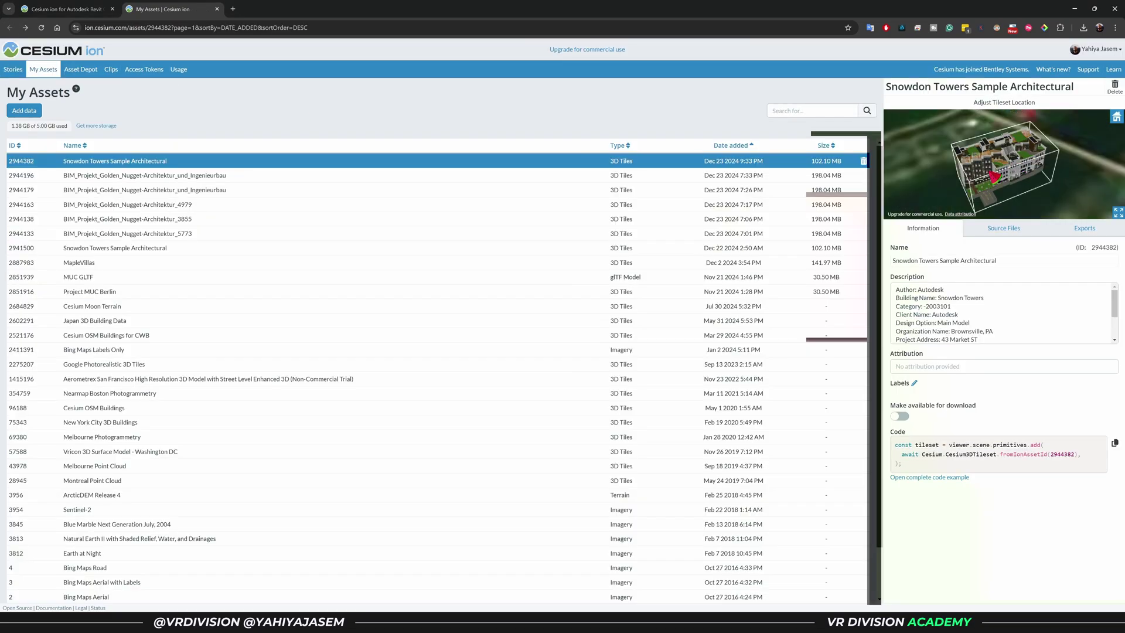
{"action": "left_click", "coordinate": [20, 71]}
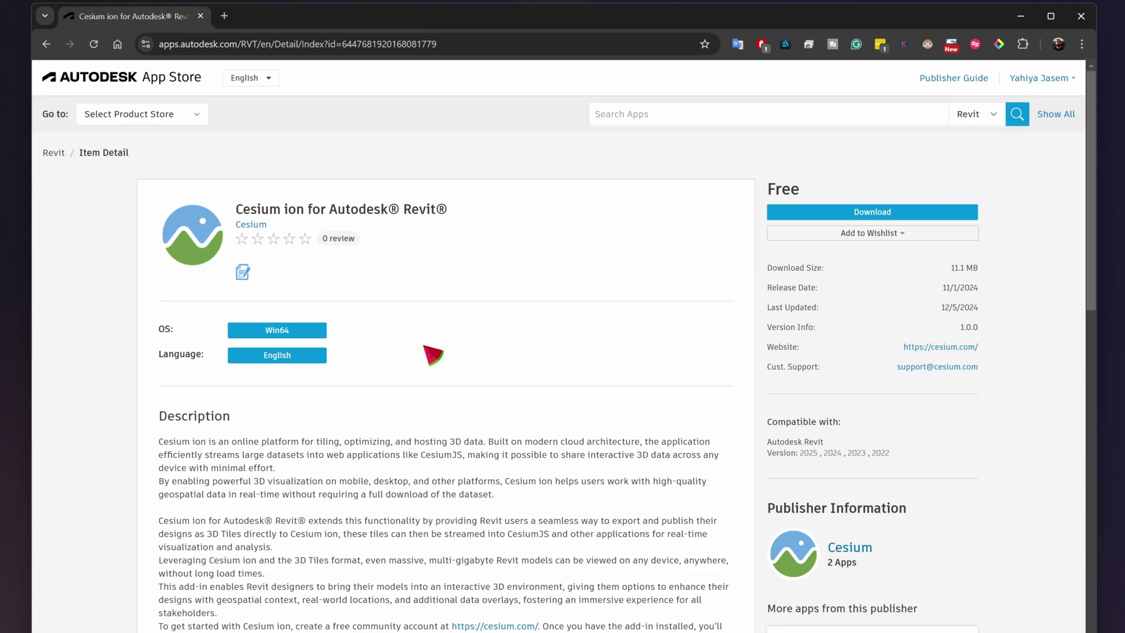
Step: Download the Cesium ion for Autodesk Revit 1.0.0 plug-in from the Autodesk App Store and install it
{"action": "left_click", "coordinate": [826, 217]}
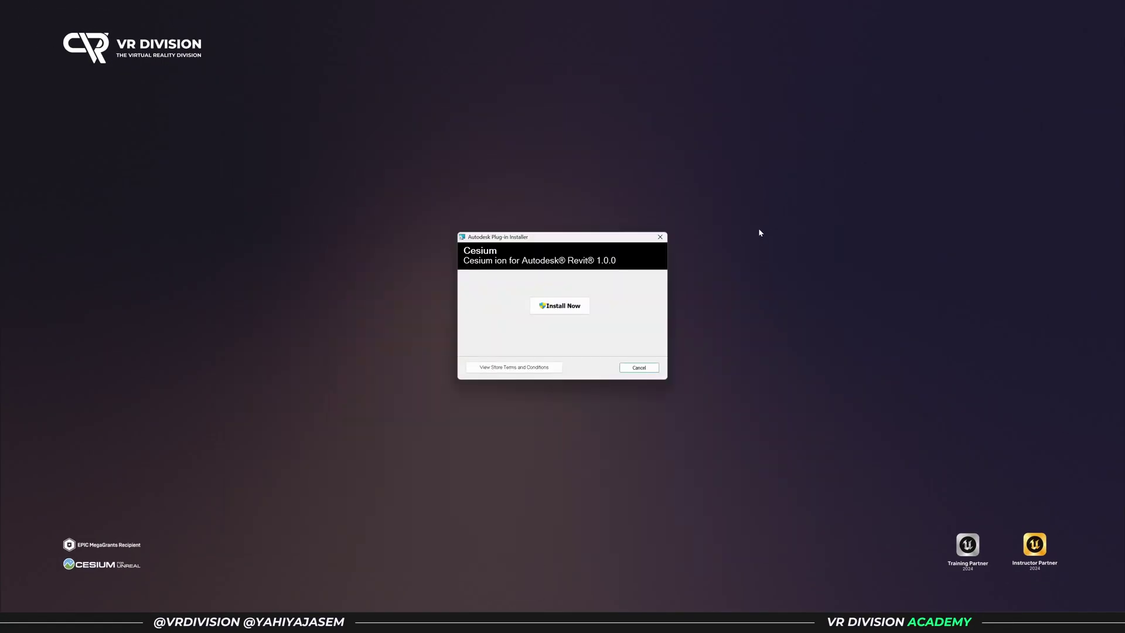
{"action": "left_click", "coordinate": [560, 305]}
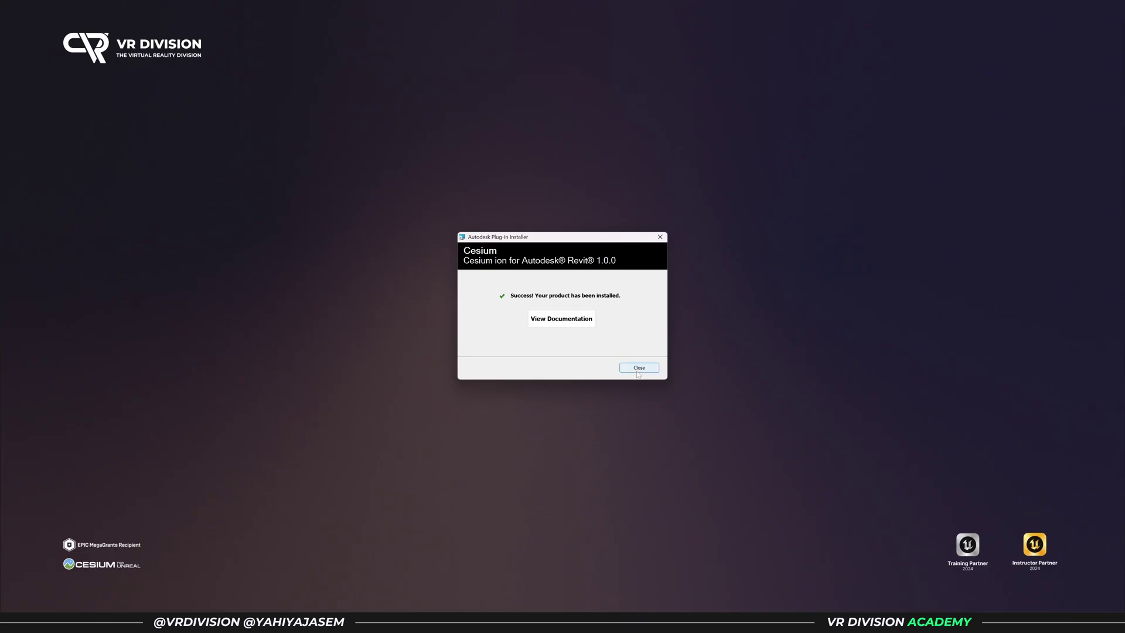
{"action": "left_click", "coordinate": [638, 368]}
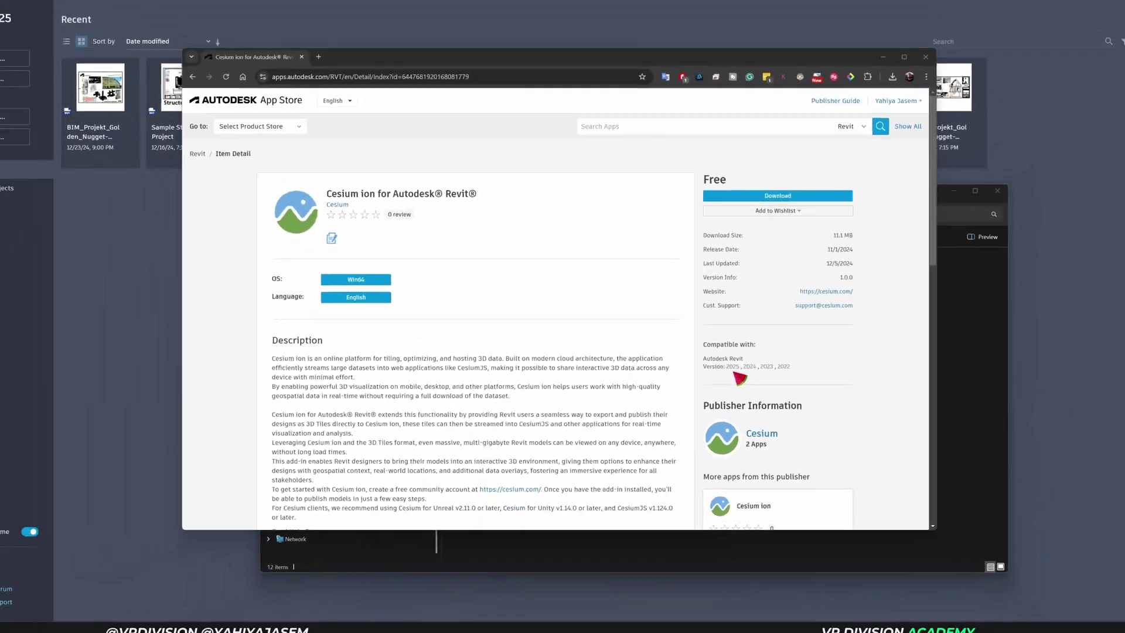
Step: Open the Snowdon Towers Sample Architectural project in Revit and show its {3D} view from the front
{"action": "left_click", "coordinate": [1101, 108]}
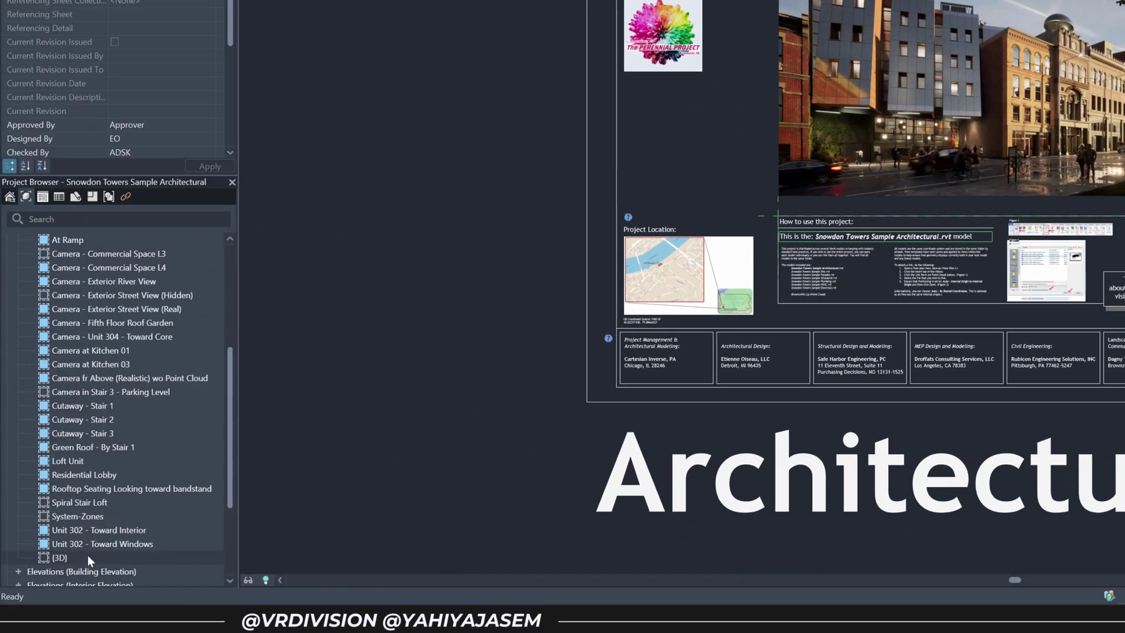
{"action": "double_click", "coordinate": [86, 554]}
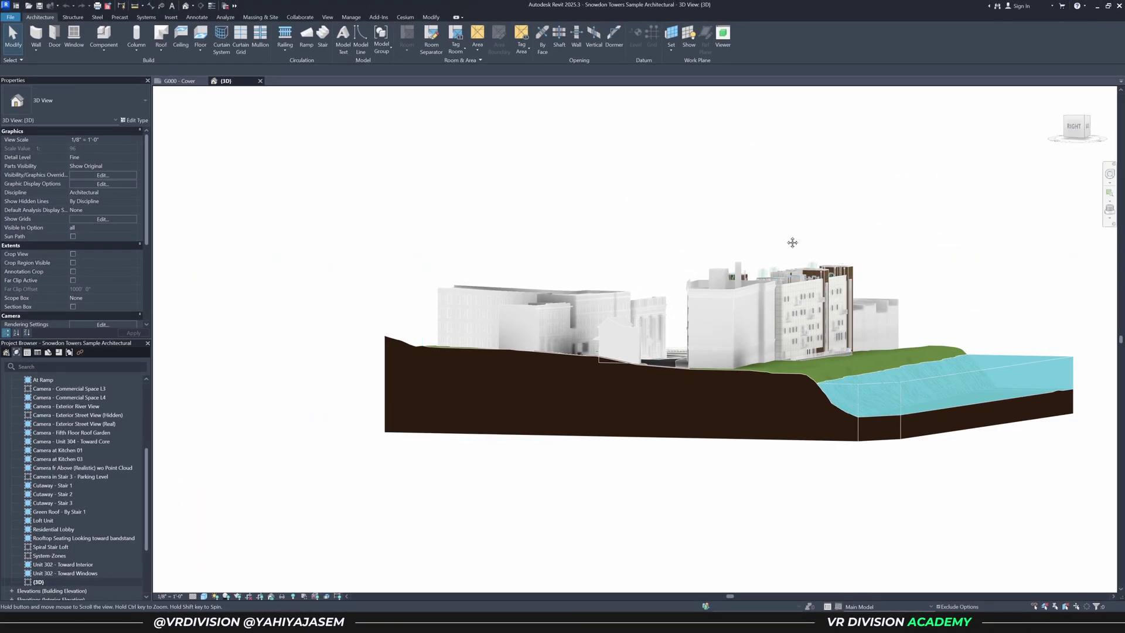
{"action": "middle_click_drag", "start_coordinate": [792, 242], "coordinate": [281, 320], "text": "shift"}
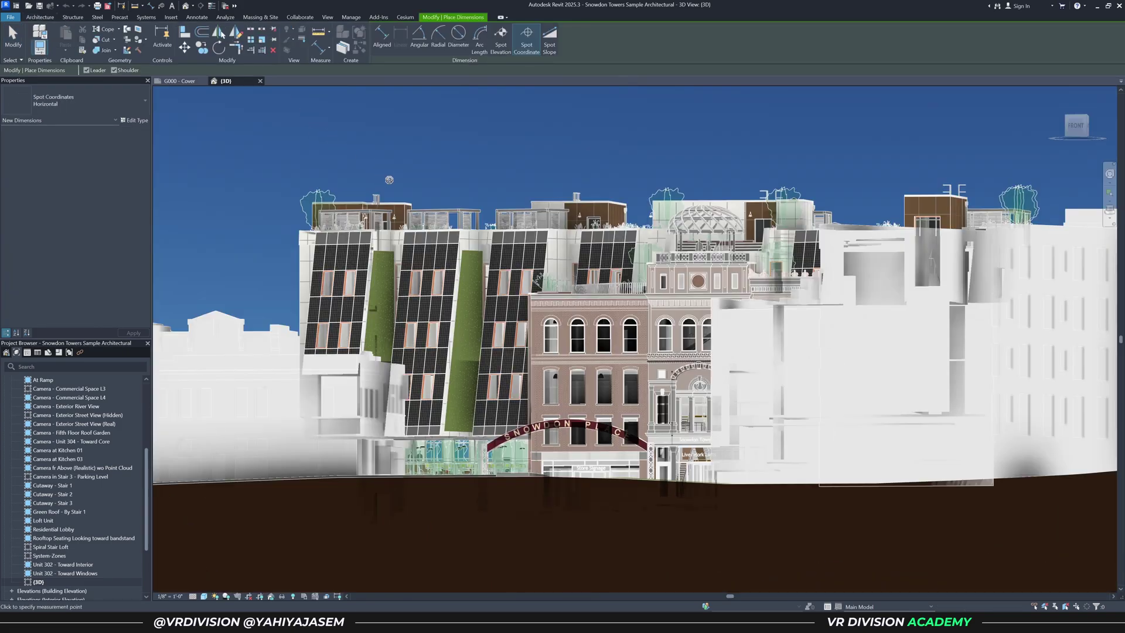
Step: Check the model's shared coordinates by previewing a Spot Coordinate on a rooftop pergola corner, without placing it
{"action": "left_click", "coordinate": [193, 18]}
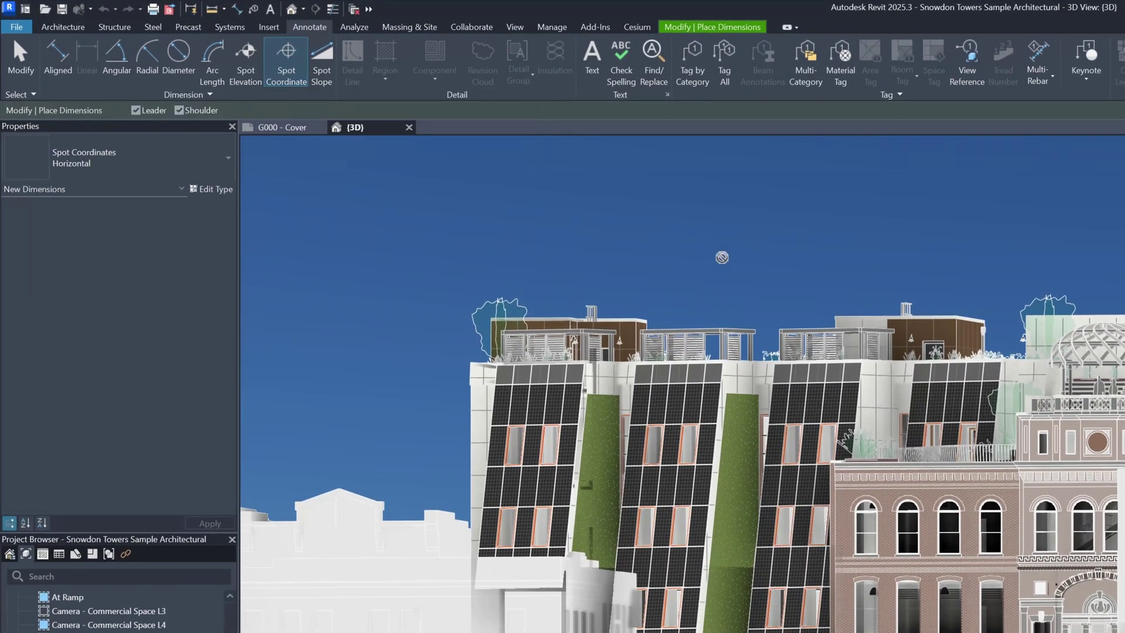
{"action": "scroll", "coordinate": [730, 323], "scroll_direction": "up", "scroll_amount": 3}
{"action": "scroll", "coordinate": [785, 369], "scroll_direction": "up", "scroll_amount": 3}
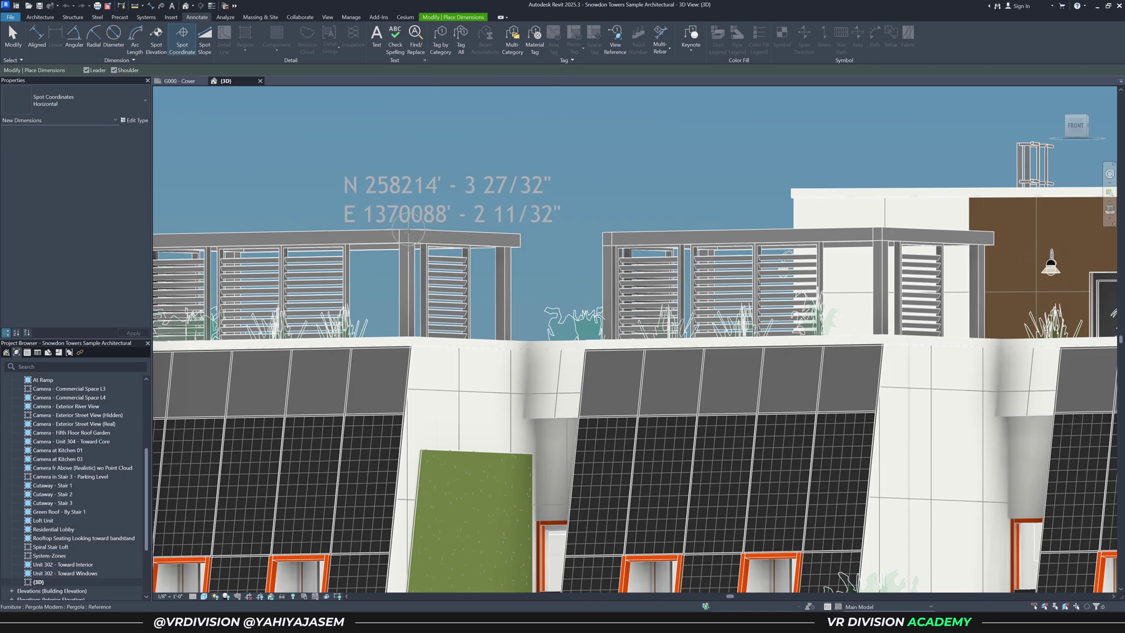
{"action": "key", "text": "Escape"}
{"action": "key", "text": "Escape"}
Step: Open the Cesium 3D Tiles export options and look up the Snowdon sample's EPSG codes in the georeferencing documentation
{"action": "left_click", "coordinate": [405, 17]}
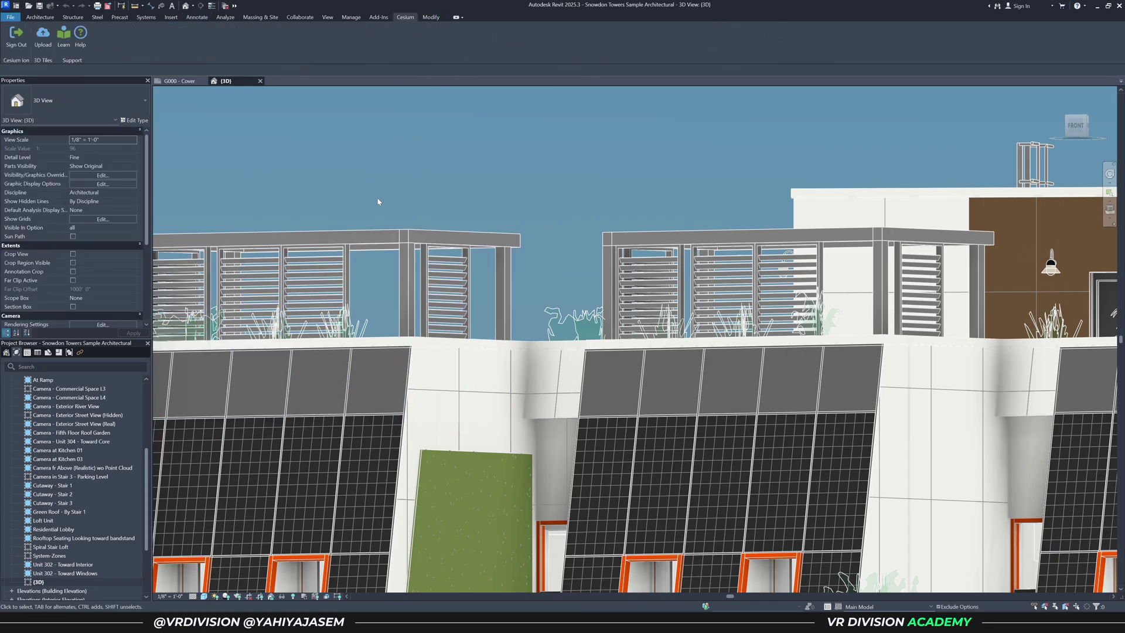
{"action": "left_click", "coordinate": [43, 34]}
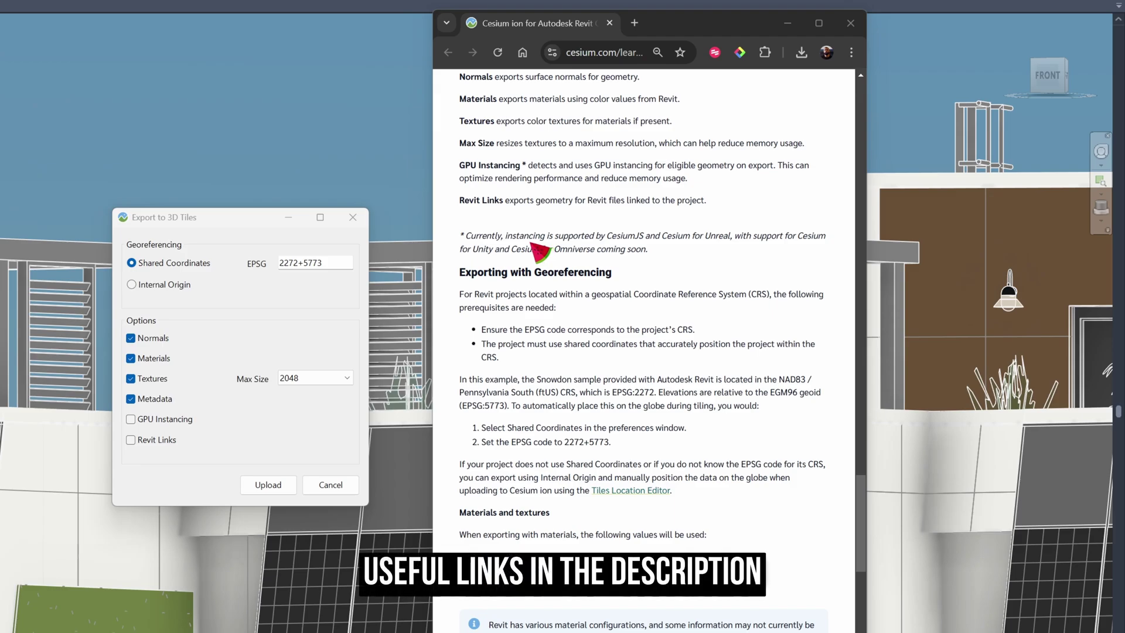
{"action": "double_click", "coordinate": [644, 392]}
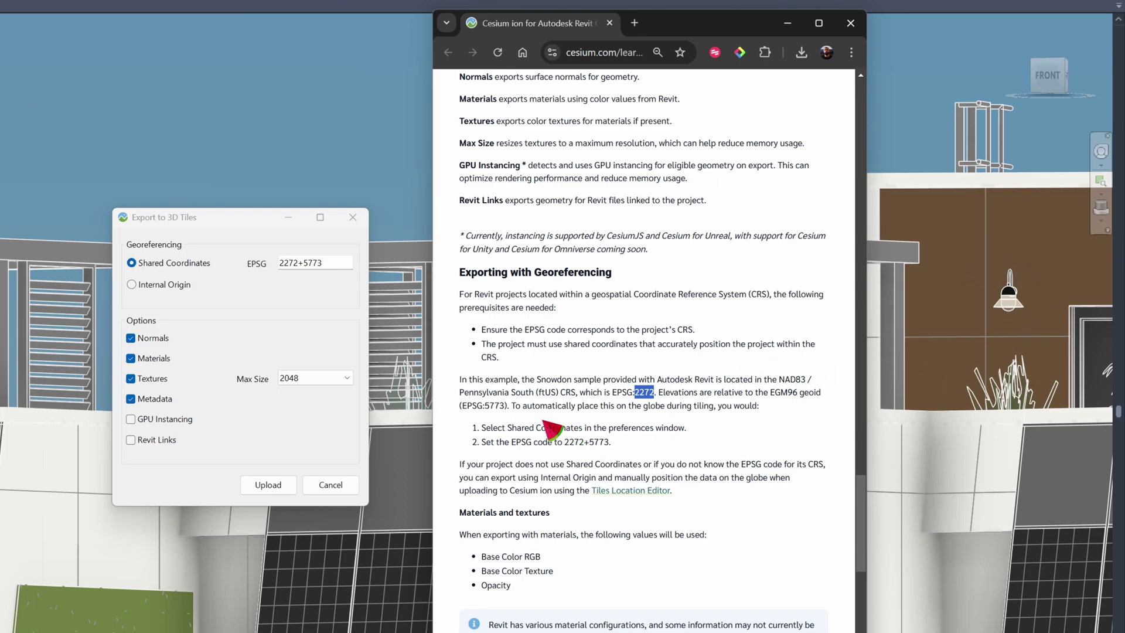
{"action": "left_click_drag", "start_coordinate": [486, 407], "coordinate": [506, 414]}
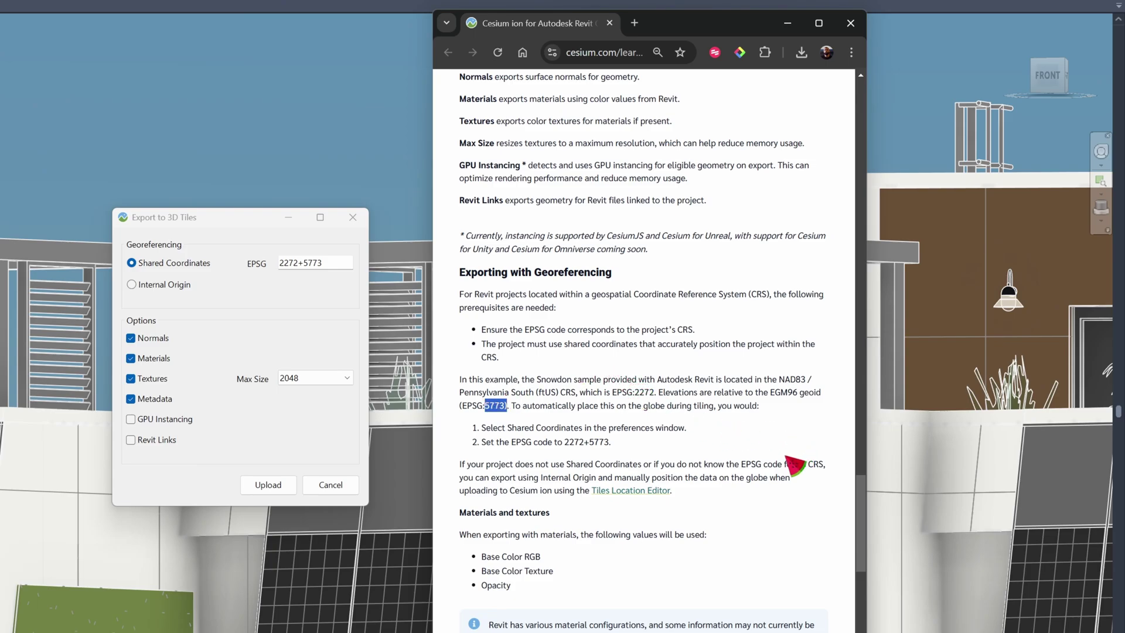
{"action": "left_click_drag", "start_coordinate": [563, 442], "coordinate": [609, 443]}
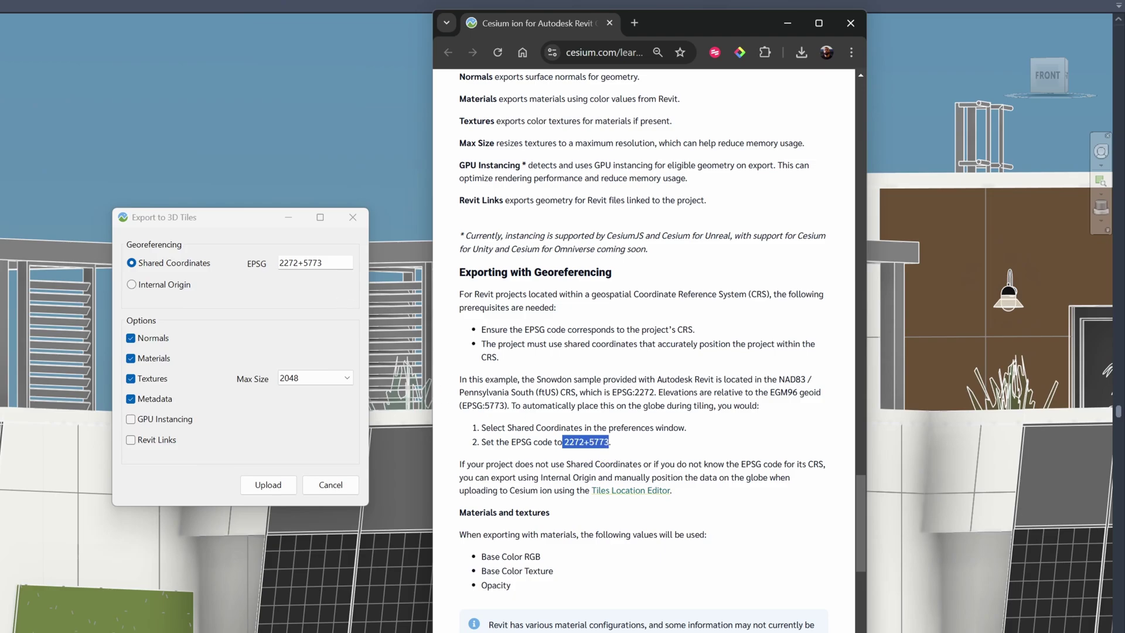
Step: Upload the model to Cesium ion using Shared Coordinates with EPSG 2272+5773, and open the uploaded asset in a maximized browser window
{"action": "left_click", "coordinate": [328, 263]}
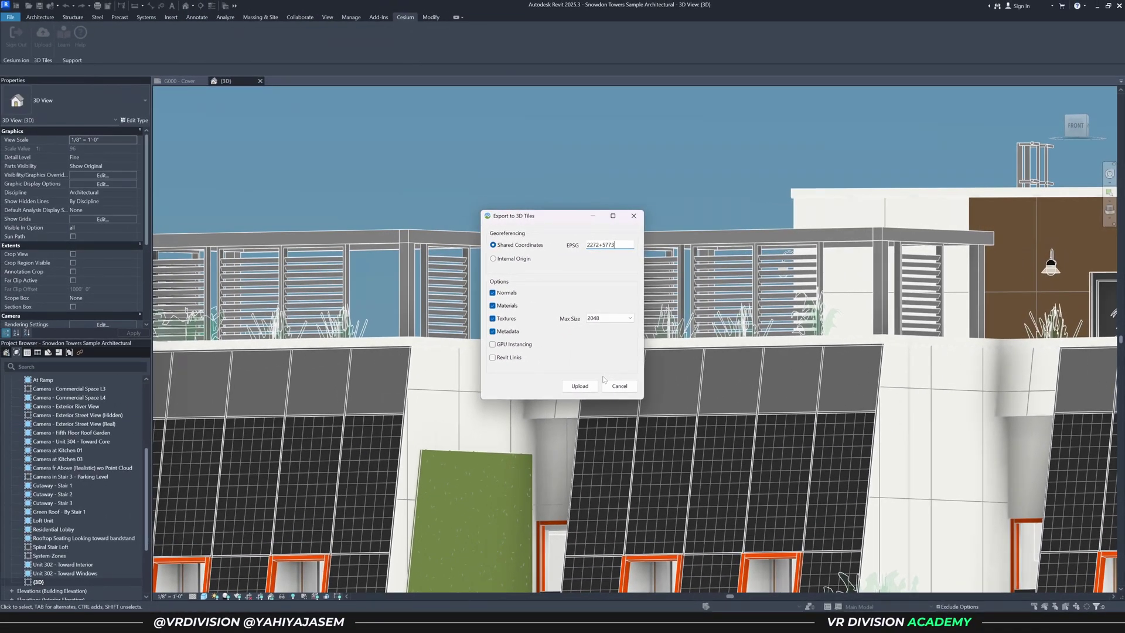
{"action": "left_click", "coordinate": [594, 386]}
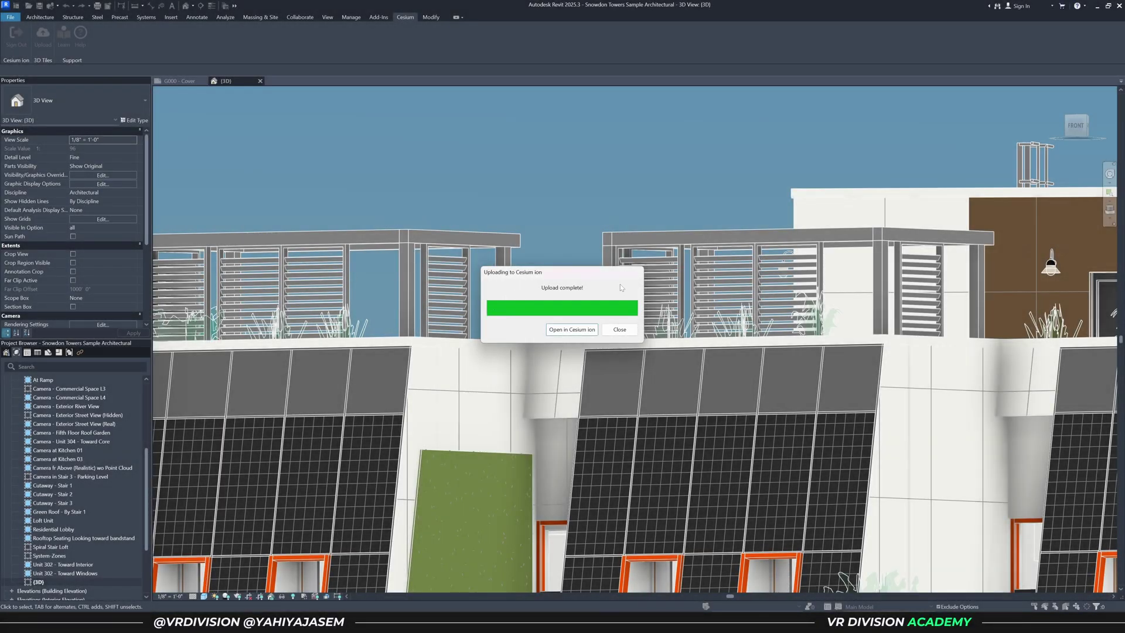
{"action": "left_click", "coordinate": [571, 329]}
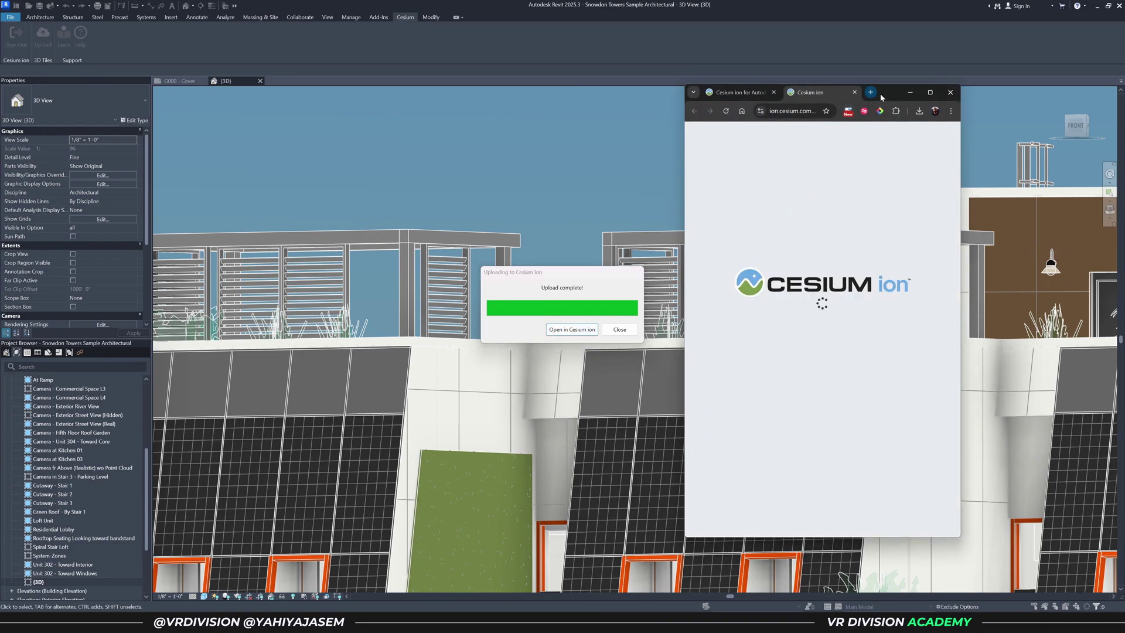
{"action": "double_click", "coordinate": [884, 93]}
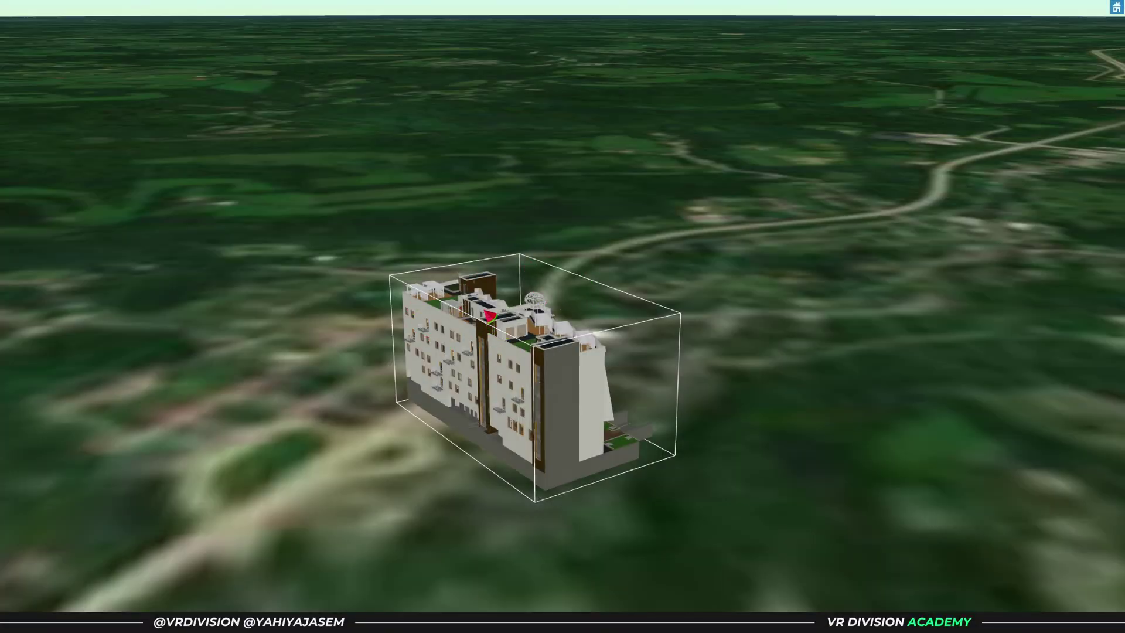
Step: Examine the Snowdon Towers tileset's placement on the globe in the full-screen asset preview
{"action": "scroll", "coordinate": [571, 296], "scroll_direction": "up", "scroll_amount": 3}
{"action": "scroll", "coordinate": [542, 288], "scroll_direction": "down", "scroll_amount": 5}
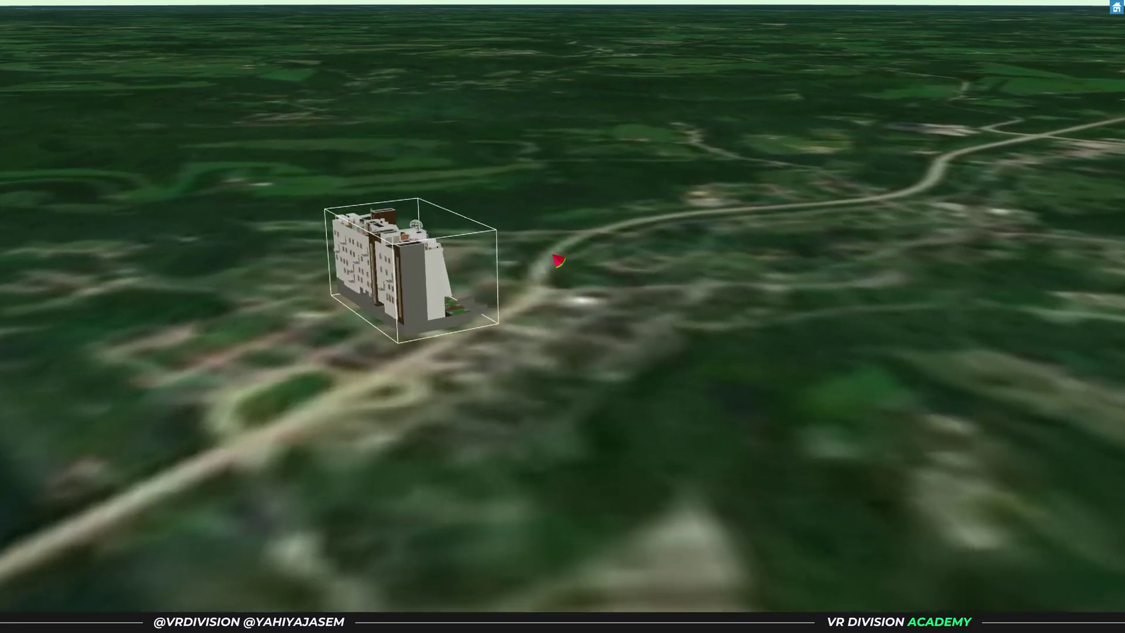
{"action": "middle_click_drag", "start_coordinate": [553, 255], "coordinate": [577, 275]}
{"action": "scroll", "coordinate": [600, 282], "scroll_direction": "down", "scroll_amount": 5}
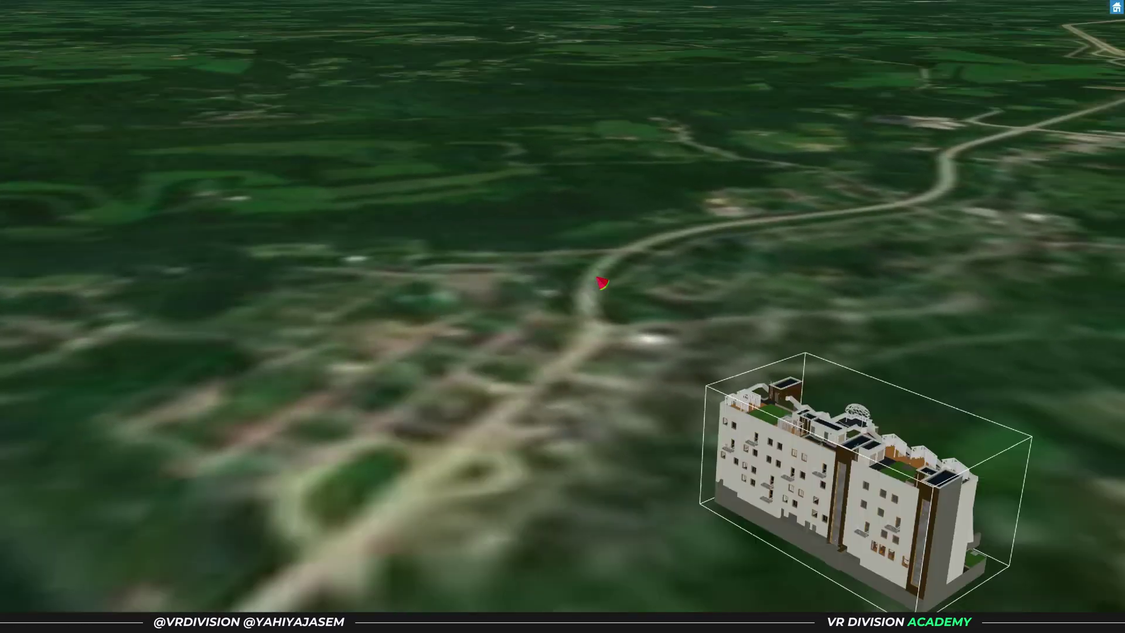
{"action": "scroll", "coordinate": [718, 374], "scroll_direction": "up", "scroll_amount": 3}
{"action": "scroll", "coordinate": [714, 364], "scroll_direction": "up", "scroll_amount": 2}
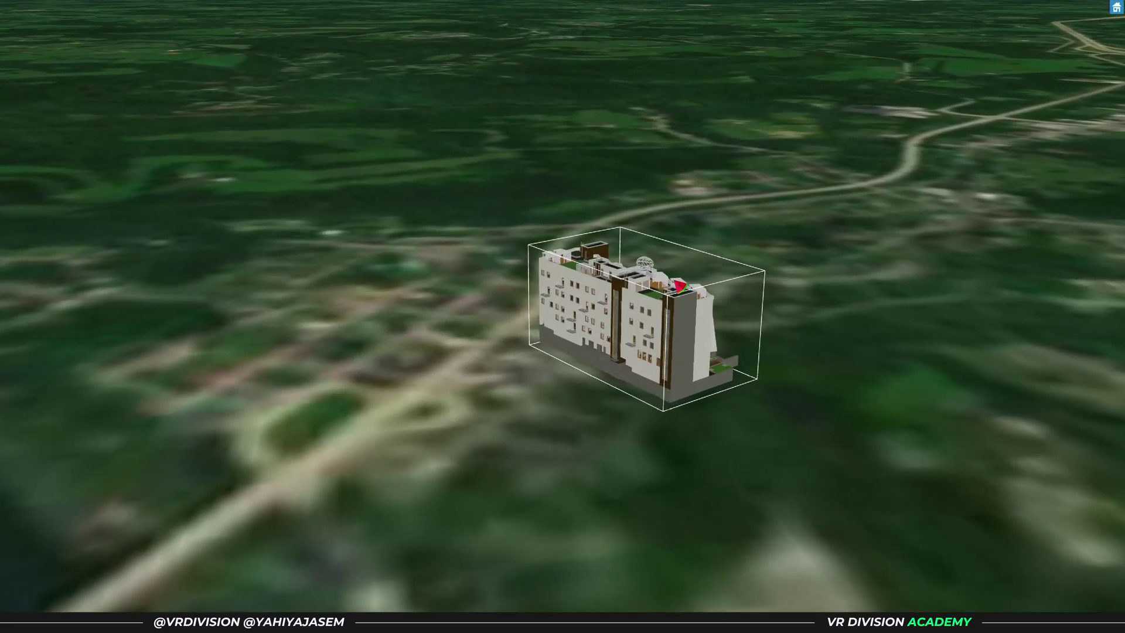
{"action": "middle_click_drag", "start_coordinate": [728, 397], "coordinate": [720, 368]}
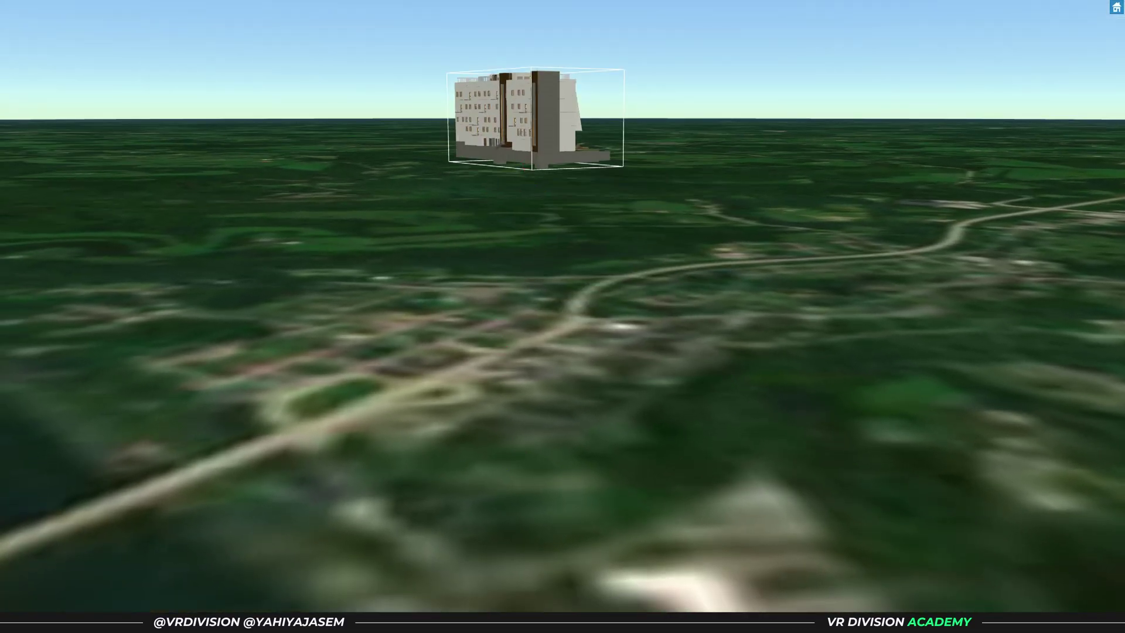
{"action": "key", "text": "Escape"}
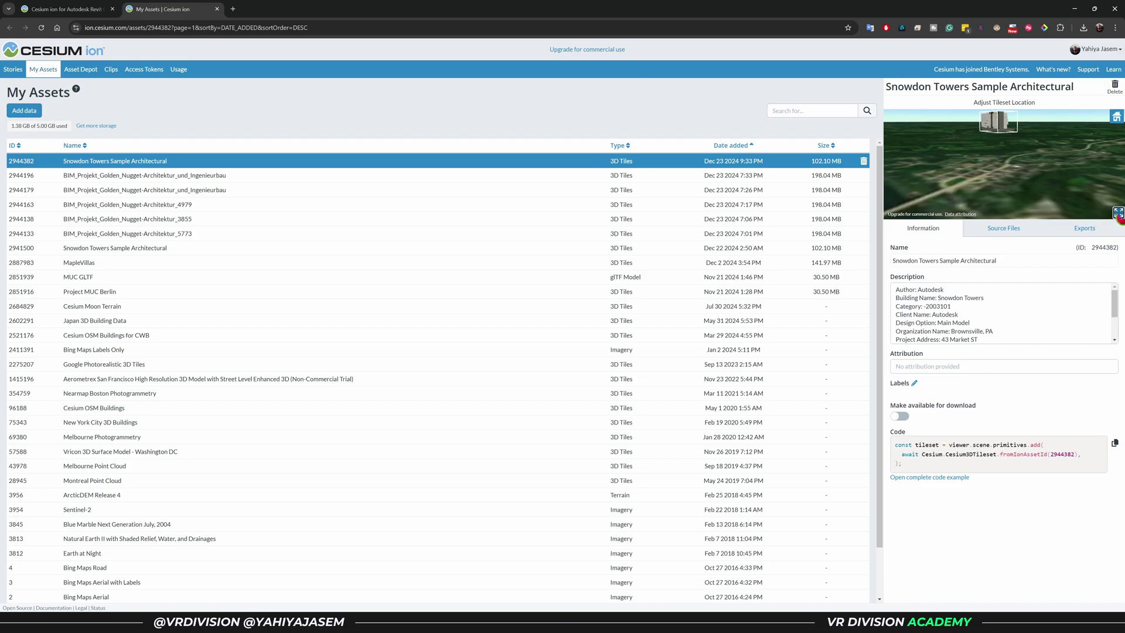
{"action": "left_click", "coordinate": [1118, 213]}
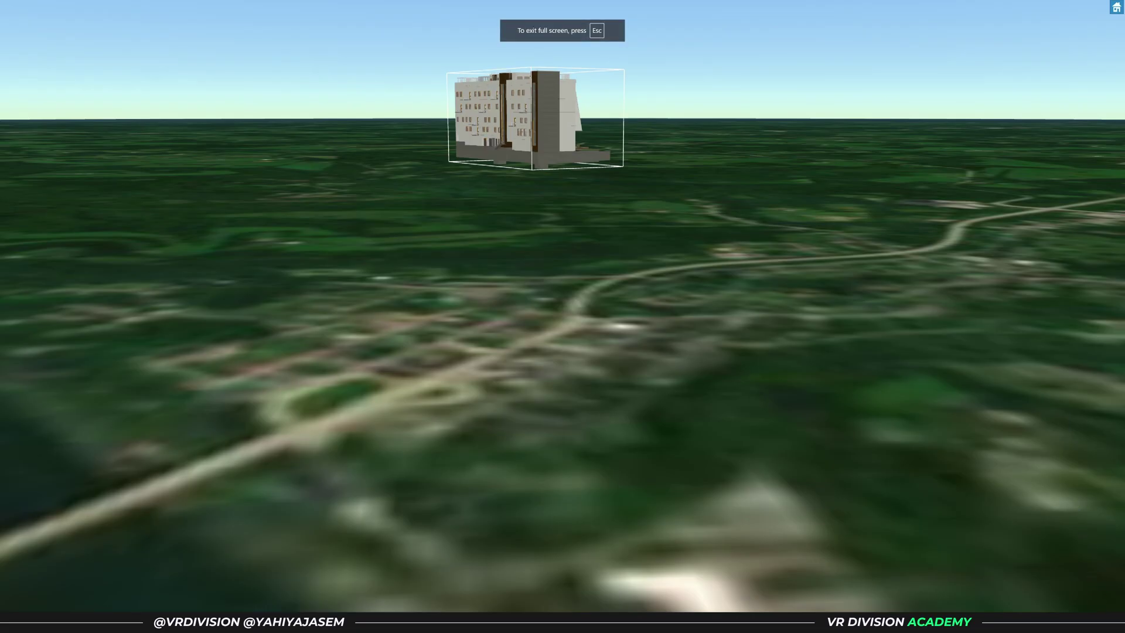
{"action": "key", "text": "Escape"}
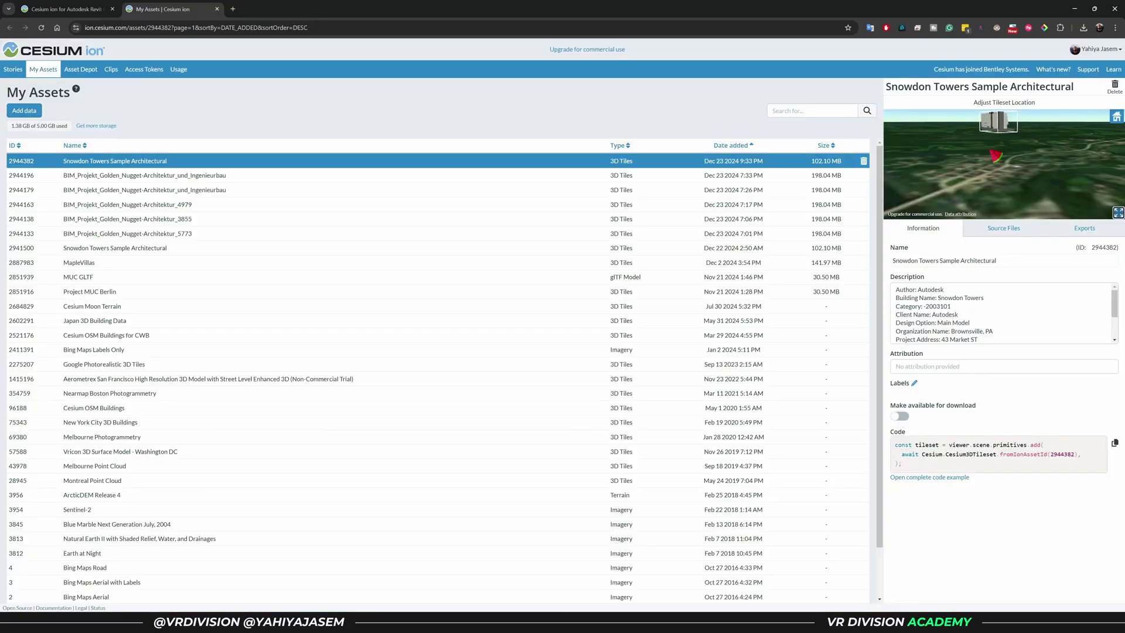
Step: Inspect the tileset against the surrounding terrain in the 3D Tiles Location Editor, and return to the assets list
{"action": "left_click", "coordinate": [1004, 103]}
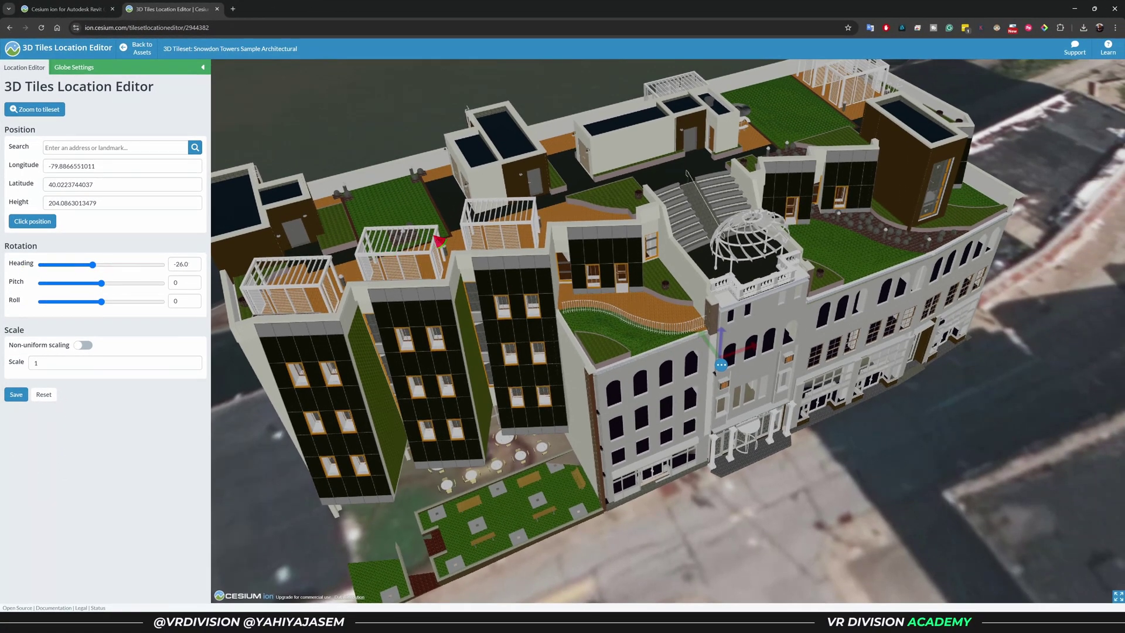
{"action": "scroll", "coordinate": [438, 241], "scroll_direction": "down", "scroll_amount": 6}
{"action": "middle_click_drag", "start_coordinate": [548, 268], "coordinate": [462, 191]}
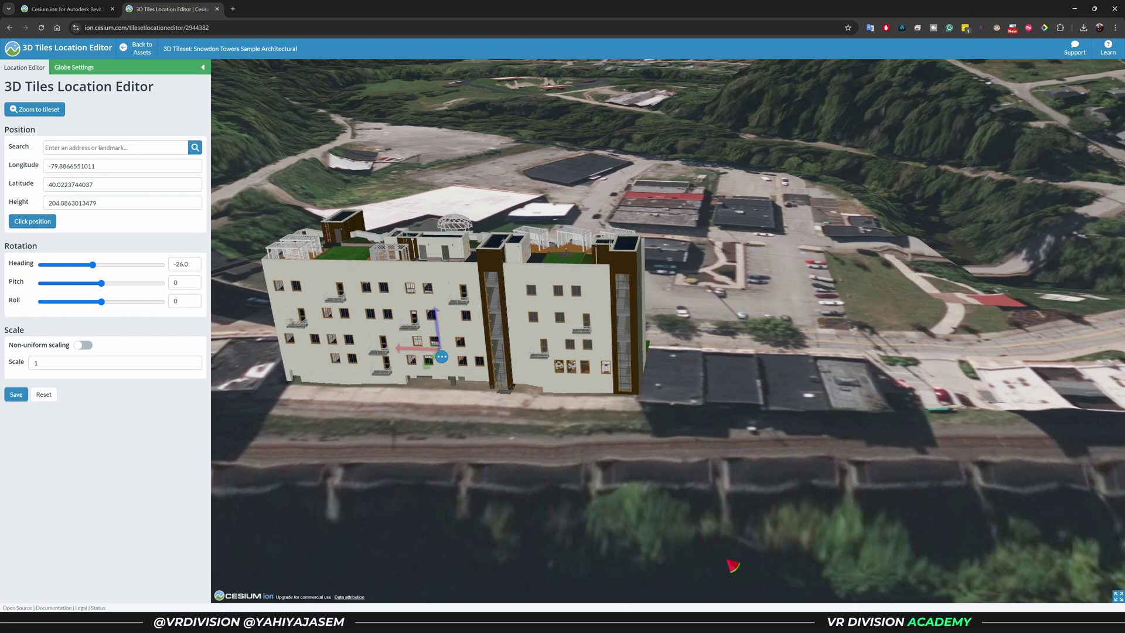
{"action": "left_click", "coordinate": [708, 574]}
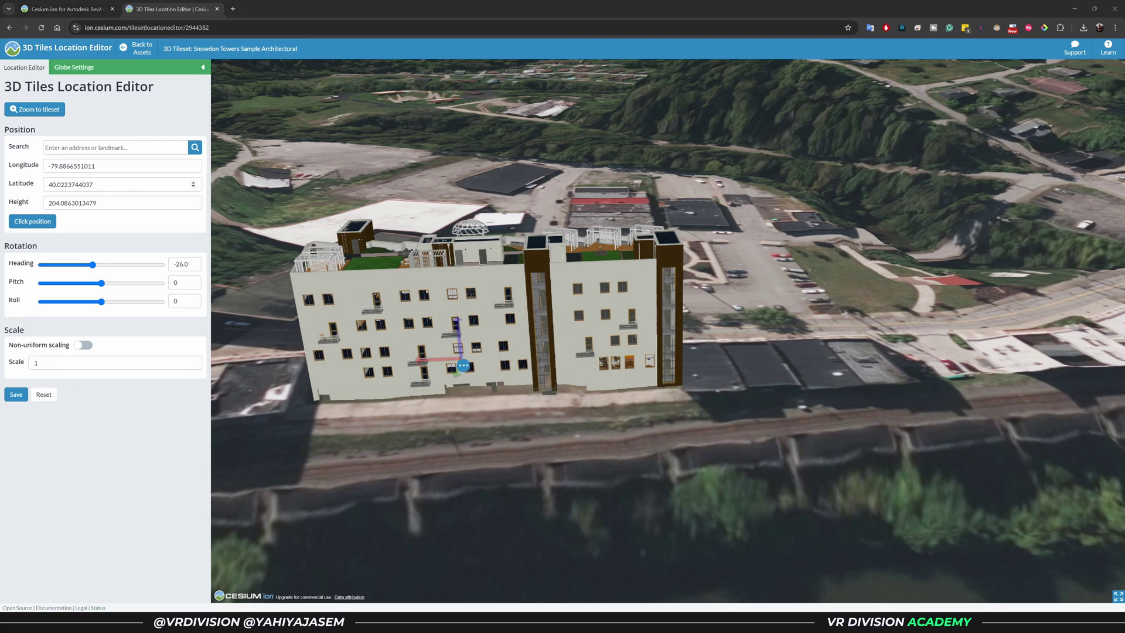
{"action": "left_click", "coordinate": [10, 27]}
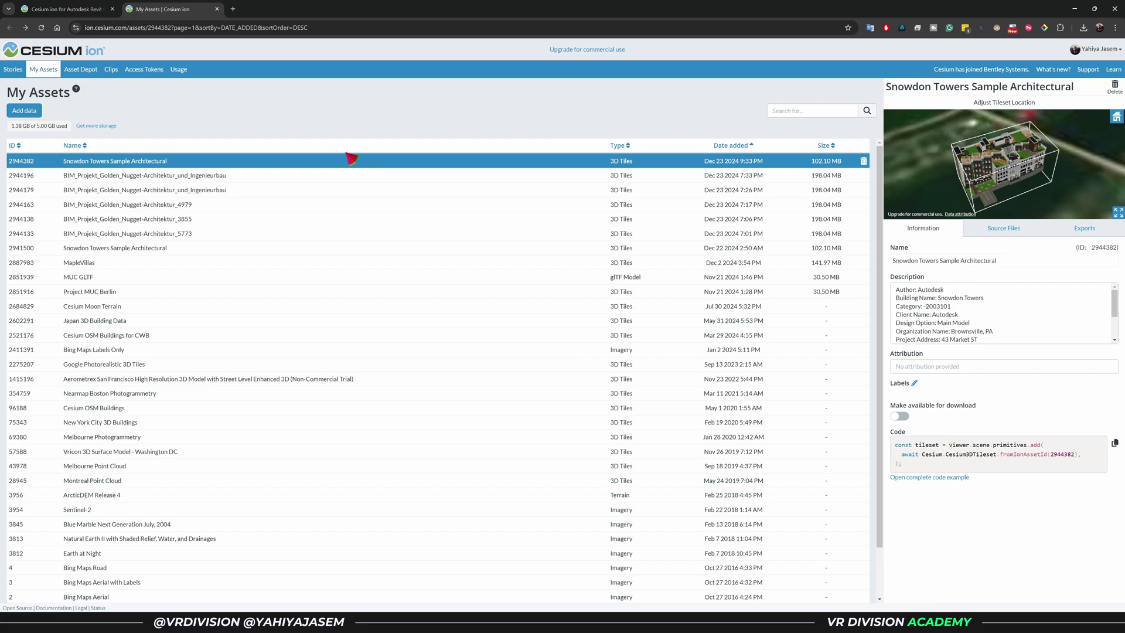
{"action": "left_click", "coordinate": [22, 74]}
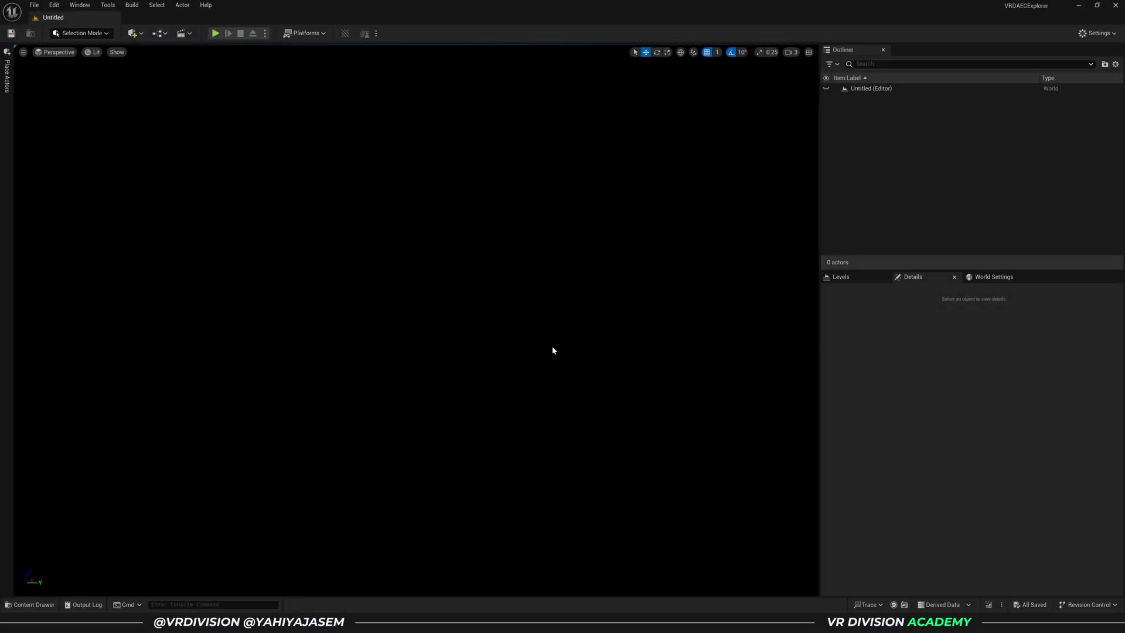
Step: In Unreal Editor, create a level named LVL_SnowDonTowers in the Project_WorldExplorer Maps folder and open it
{"action": "left_click", "coordinate": [46, 604]}
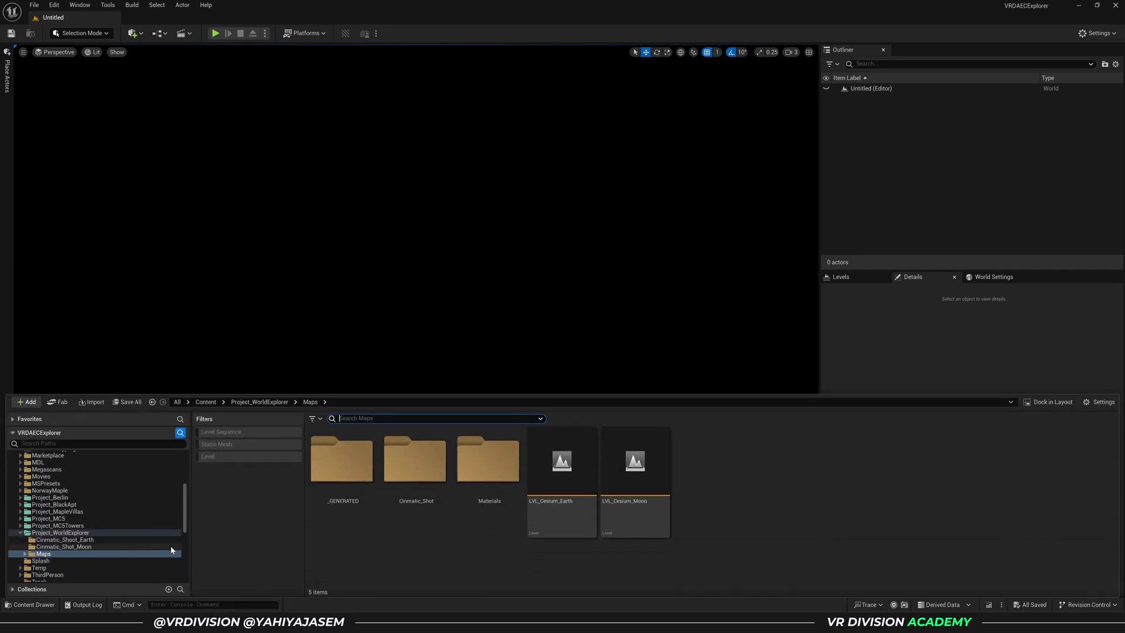
{"action": "right_click", "coordinate": [726, 474]}
{"action": "left_click", "coordinate": [763, 180]}
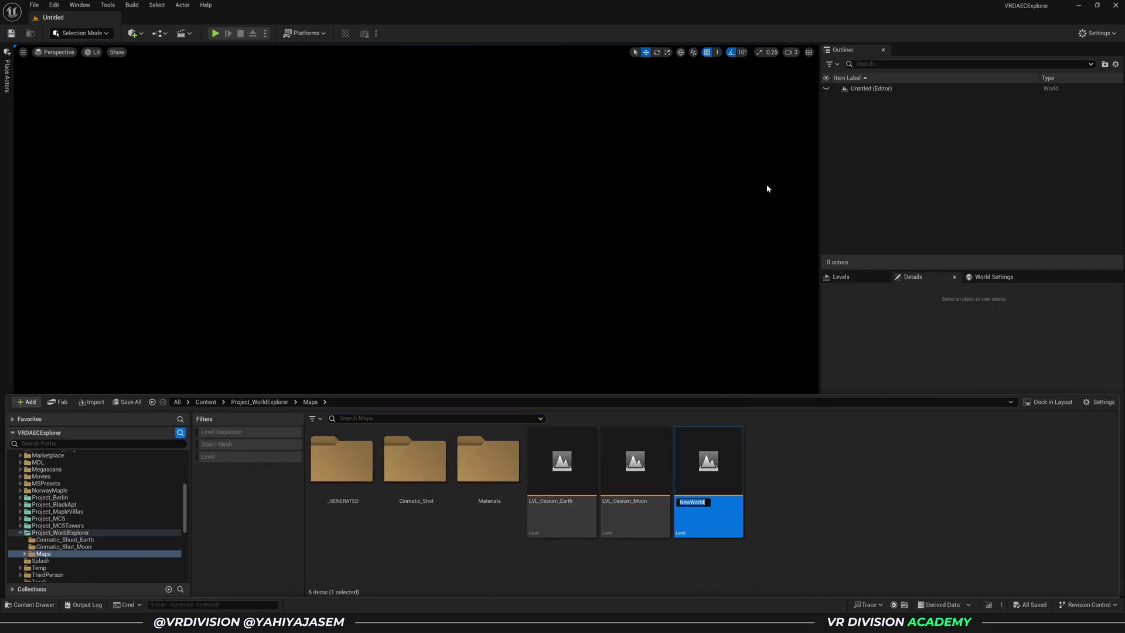
{"action": "type", "text": "LVL_SnowDonTowers"}
{"action": "key", "text": "Return"}
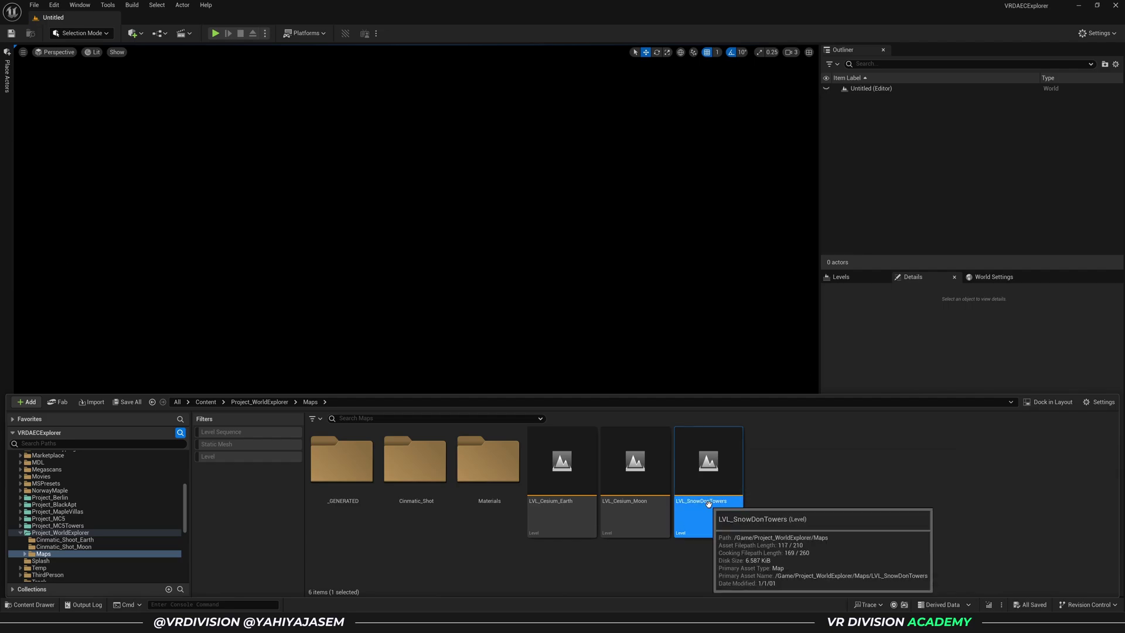
{"action": "double_click", "coordinate": [709, 503]}
{"action": "left_click", "coordinate": [29, 604]}
{"action": "left_click", "coordinate": [43, 533]}
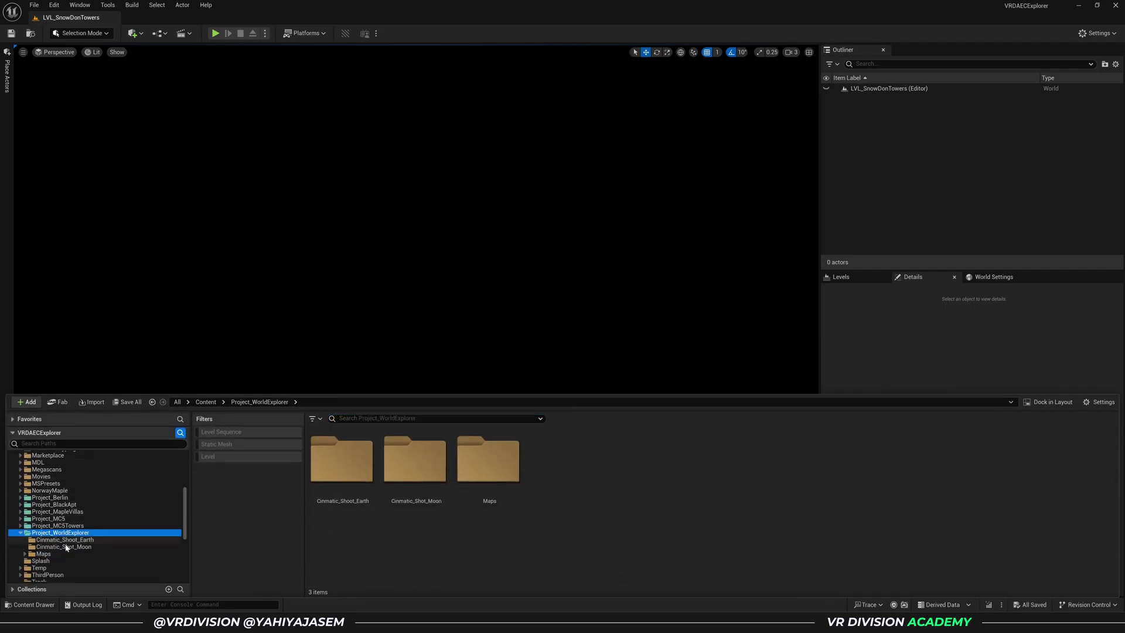
{"action": "left_click", "coordinate": [42, 553]}
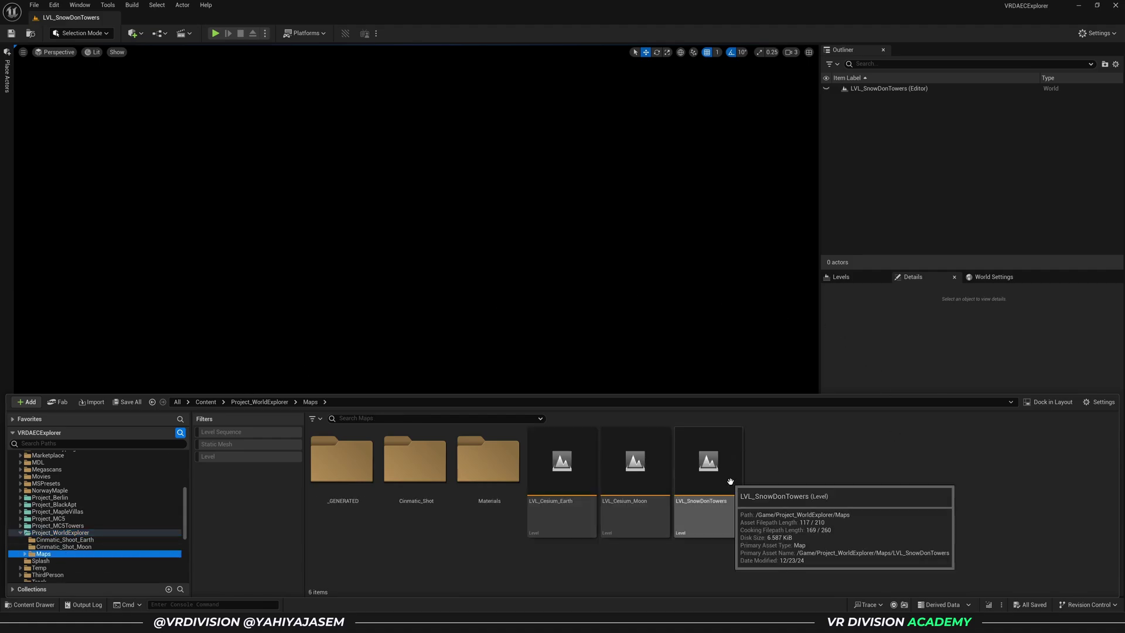
{"action": "left_click", "coordinate": [791, 490]}
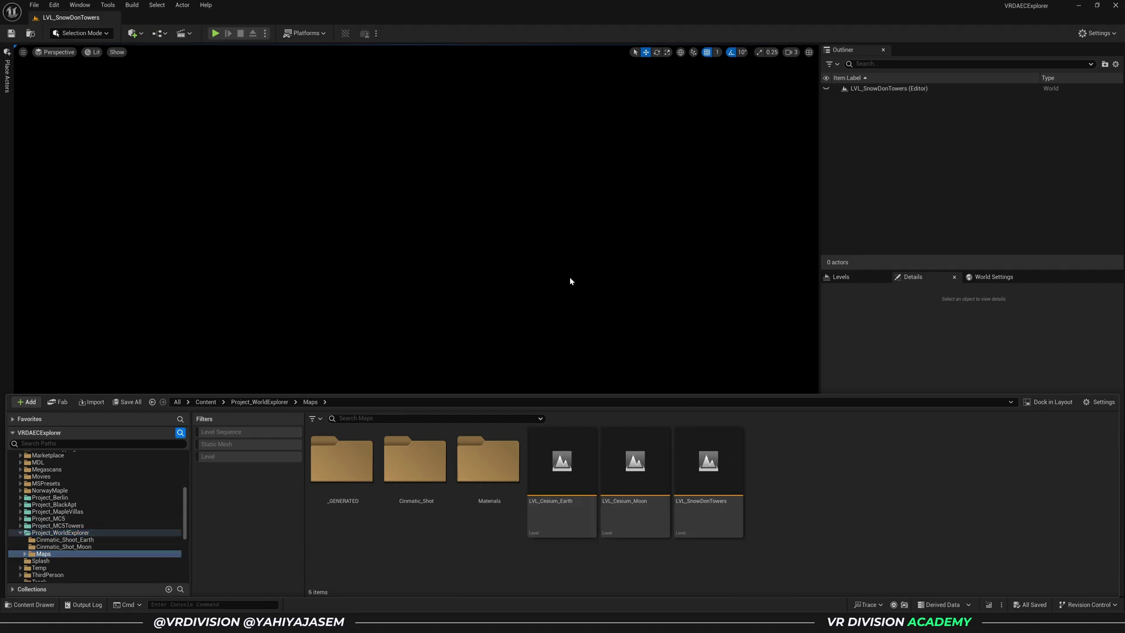
{"action": "left_click", "coordinate": [77, 6]}
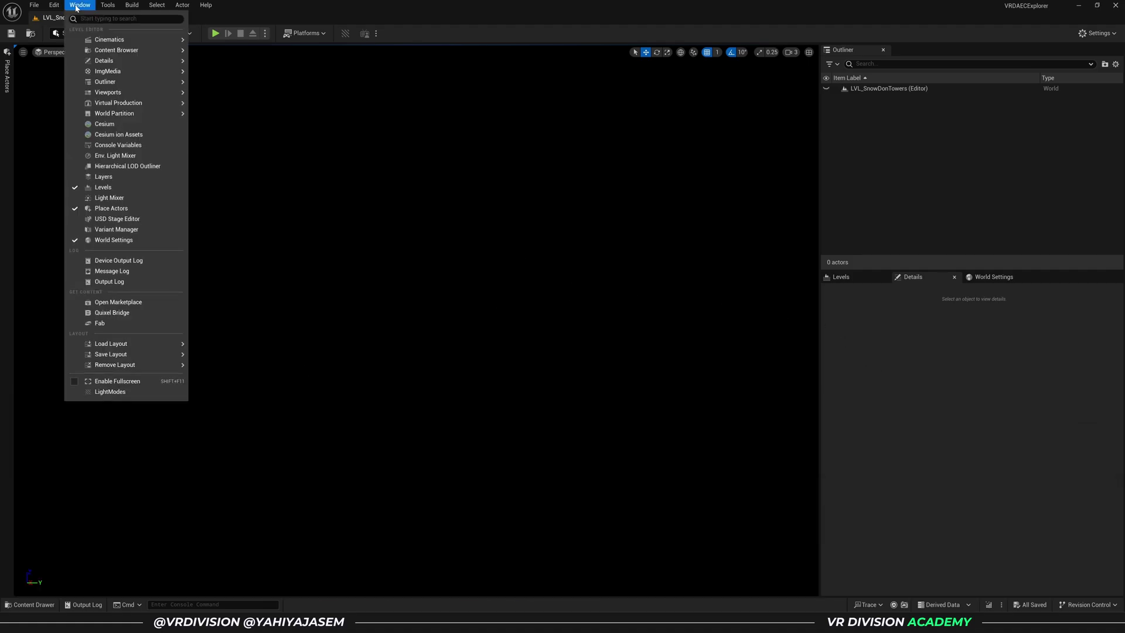
{"action": "left_click", "coordinate": [489, 236]}
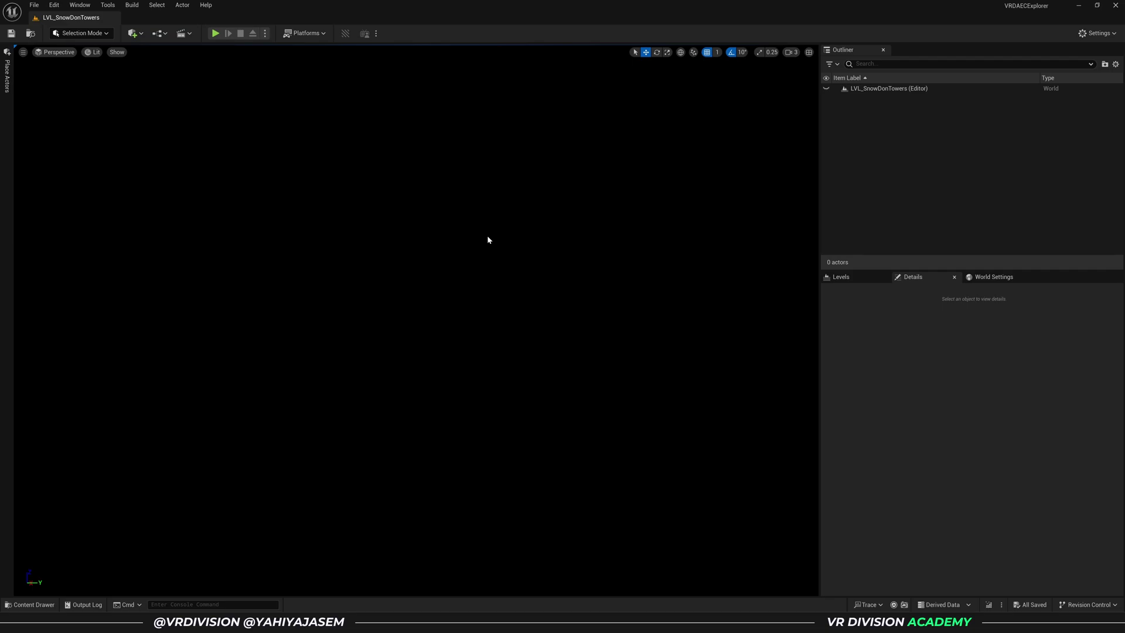
Step: Open the Cesium panel and add Cesium SunSky and Google Photorealistic 3D Tiles to the level
{"action": "left_click", "coordinate": [80, 5]}
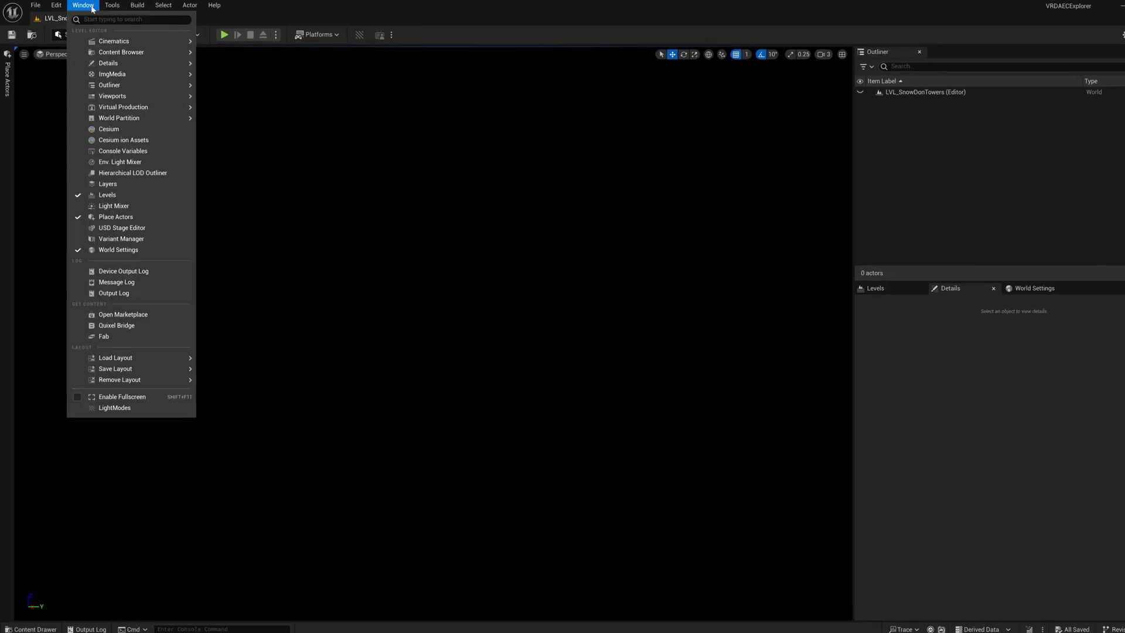
{"action": "left_click", "coordinate": [176, 197]}
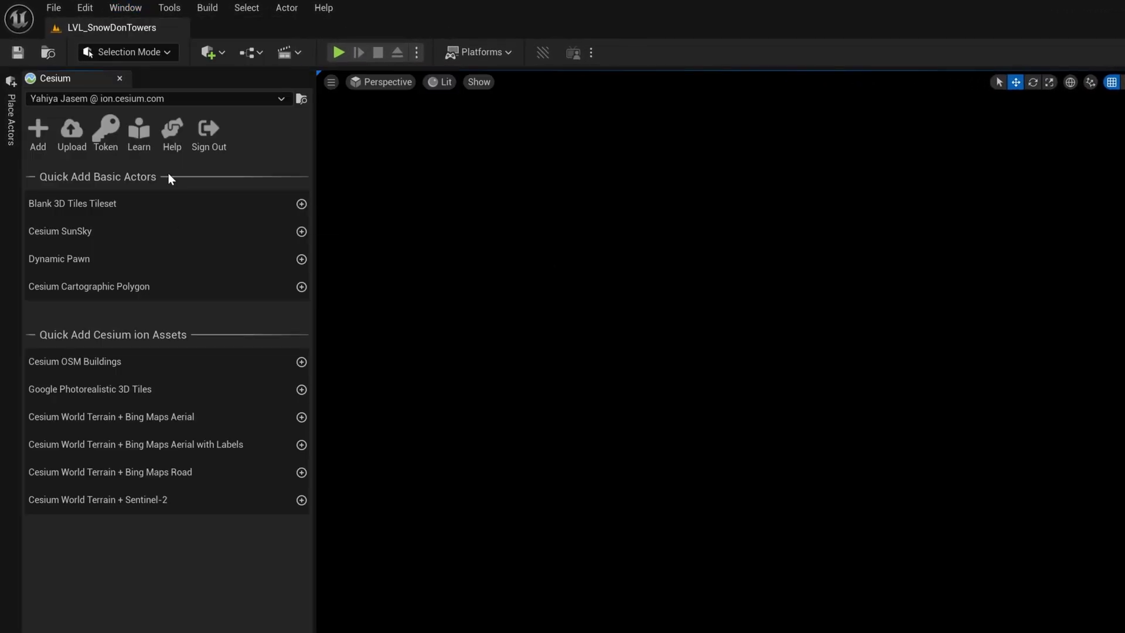
{"action": "left_click", "coordinate": [301, 232]}
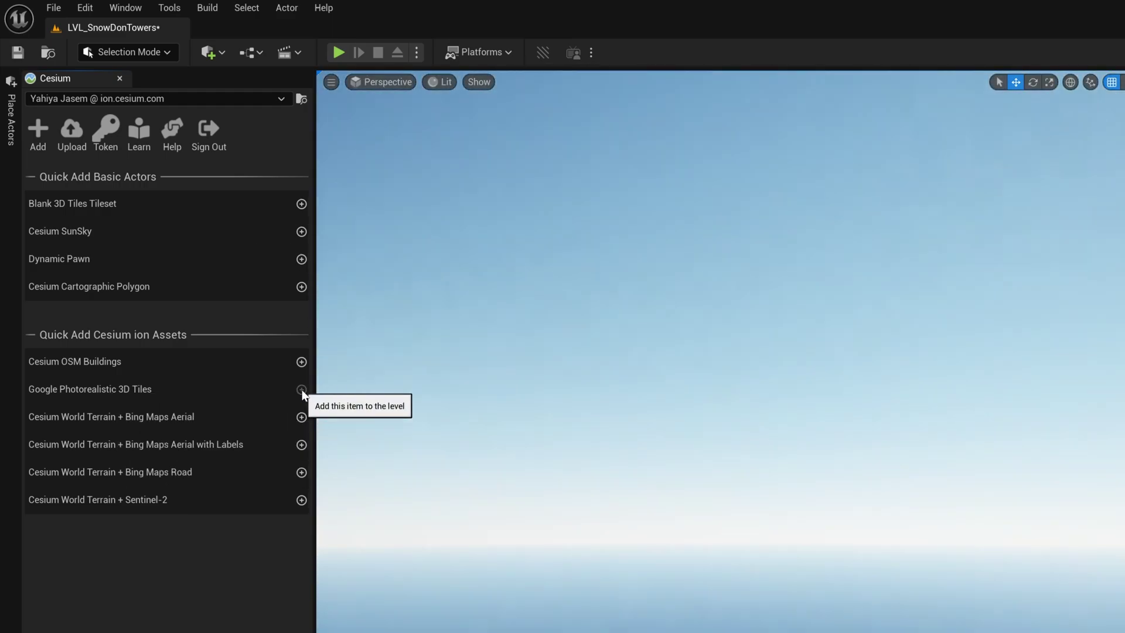
{"action": "left_click", "coordinate": [301, 389]}
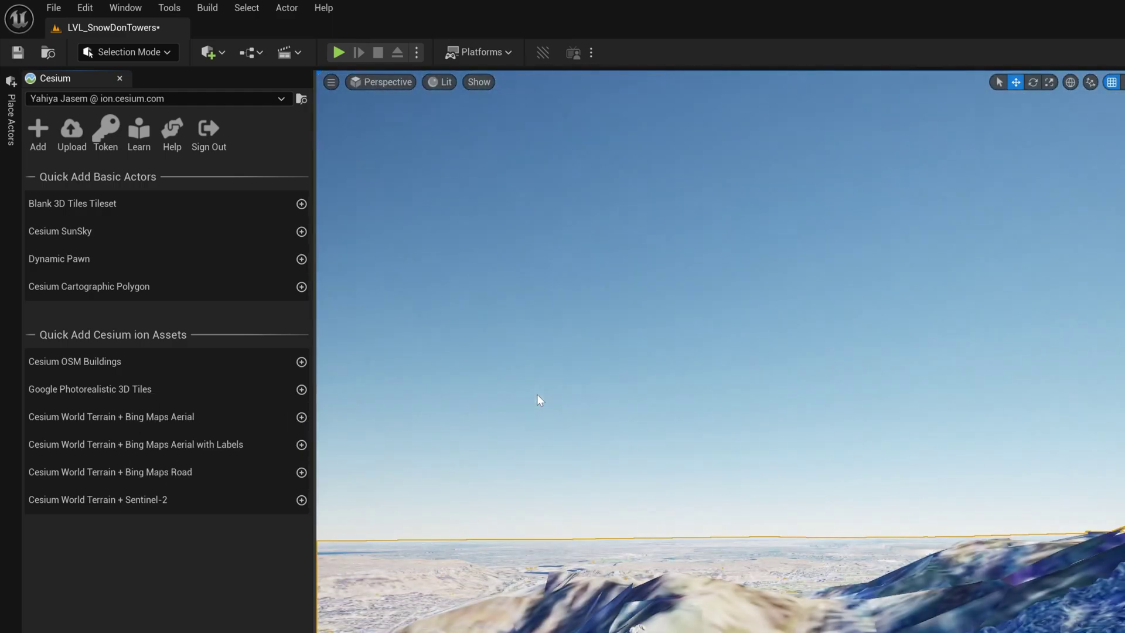
Step: Add the Snowdon Towers Sample Architectural tileset dated 2024-12-23 from the Cesium ion assets to the level
{"action": "left_click", "coordinate": [126, 8]}
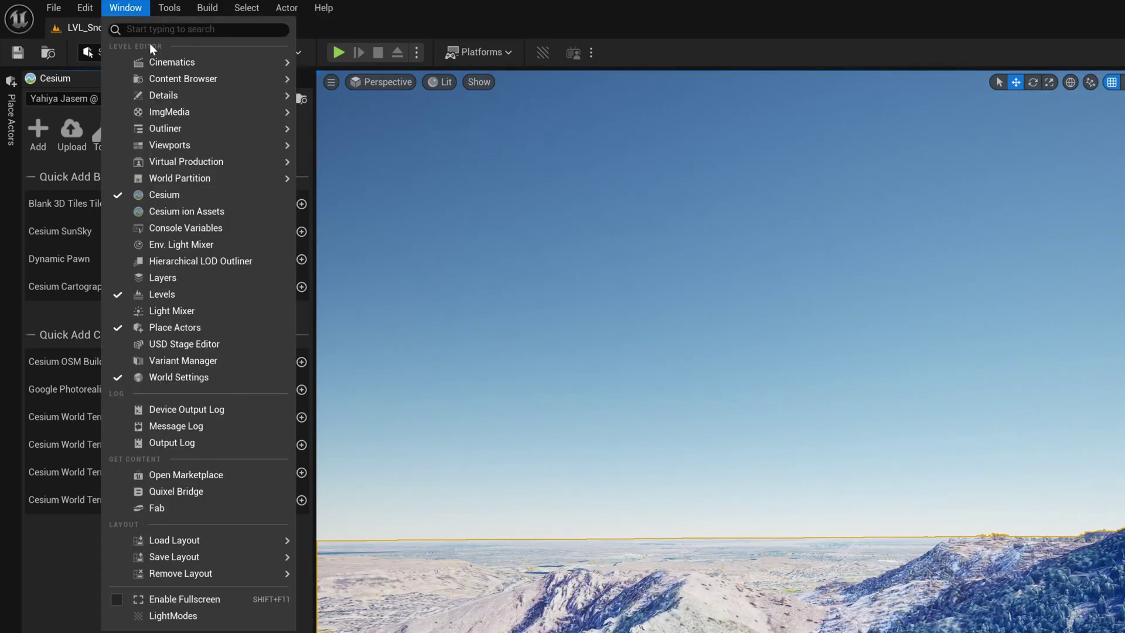
{"action": "left_click", "coordinate": [174, 212]}
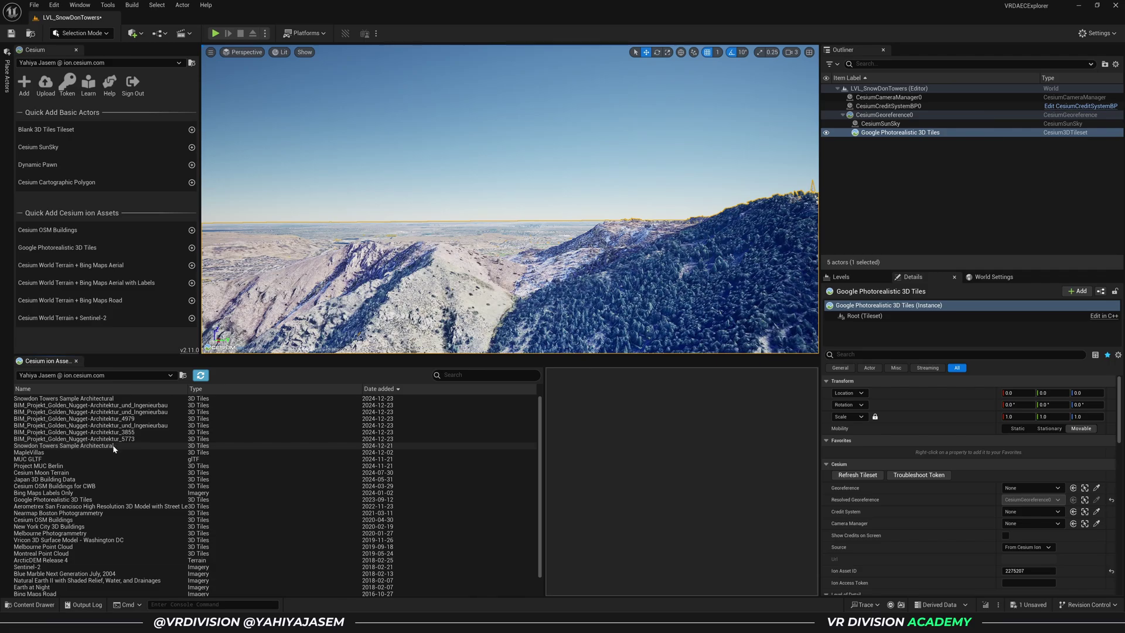
{"action": "left_click", "coordinate": [58, 398]}
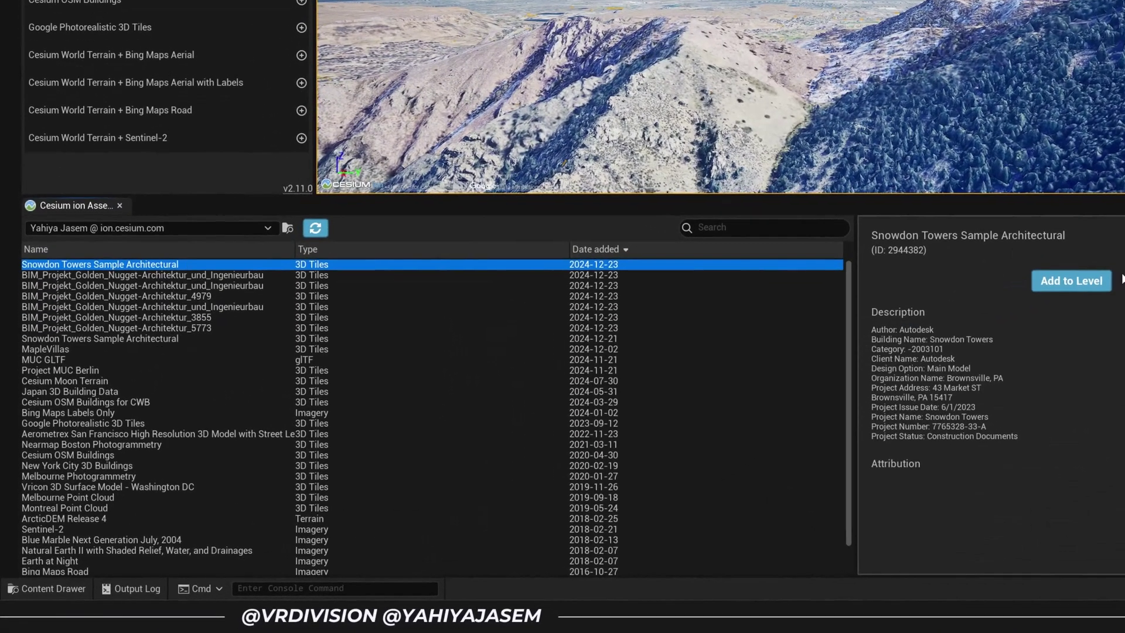
{"action": "left_click", "coordinate": [691, 412]}
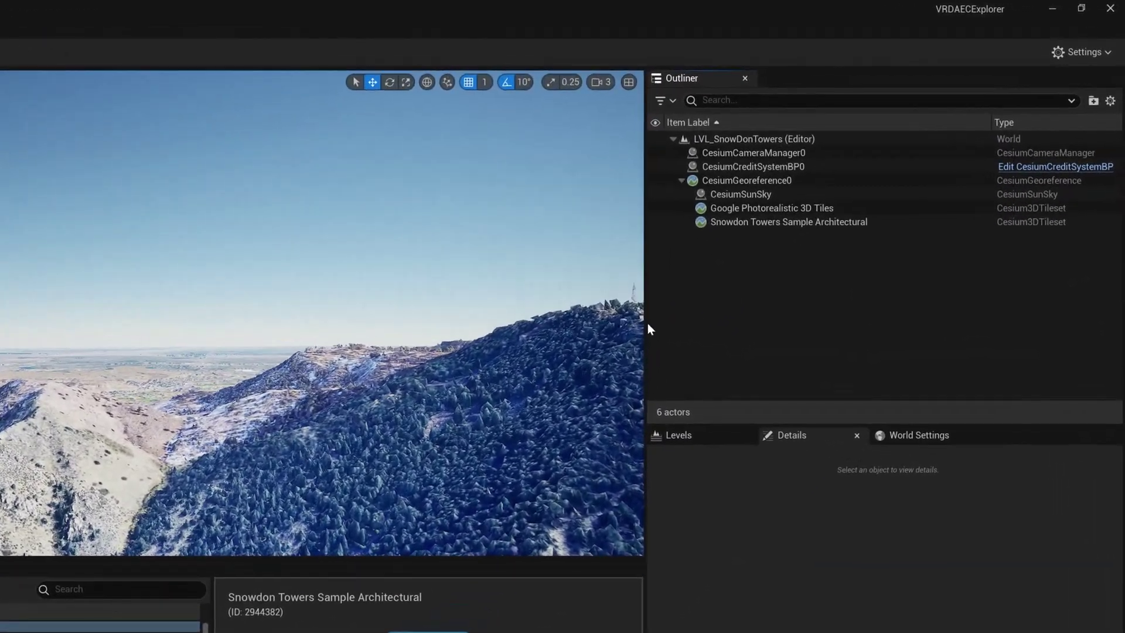
Step: Create an Outliner folder named Cesium and move all the level's actors into it
{"action": "right_click", "coordinate": [745, 306]}
{"action": "left_click", "coordinate": [777, 331]}
{"action": "type", "text": "Cesium"}
{"action": "key", "text": "Return"}
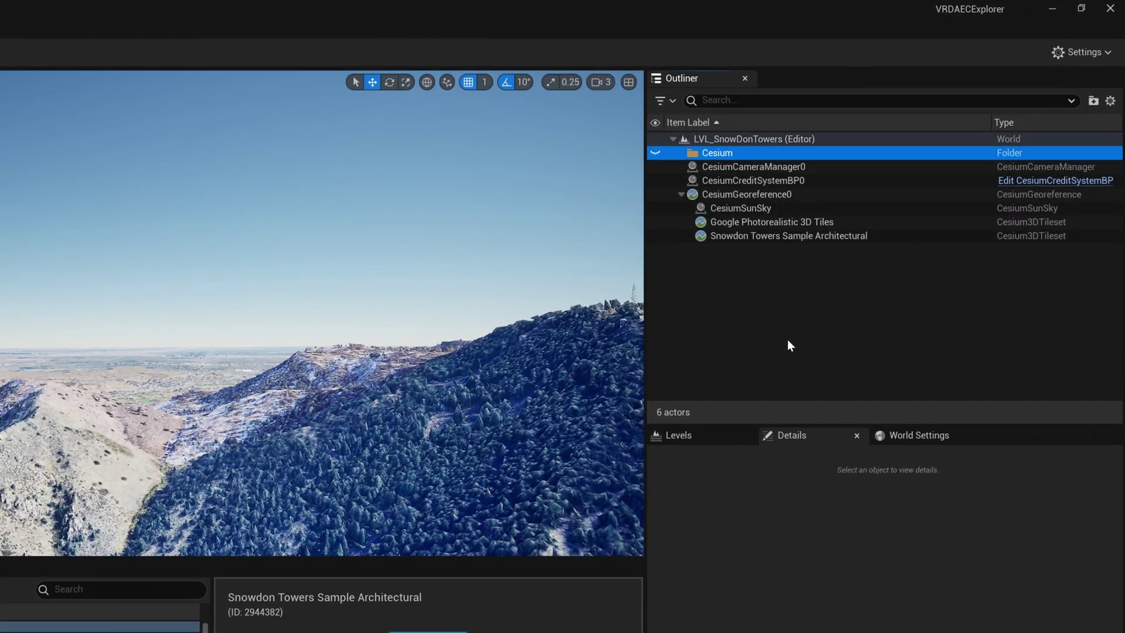
{"action": "left_click", "coordinate": [701, 236]}
{"action": "left_click", "coordinate": [714, 171], "text": "shift"}
{"action": "left_click_drag", "start_coordinate": [713, 171], "coordinate": [742, 154]}
{"action": "left_click", "coordinate": [732, 283]}
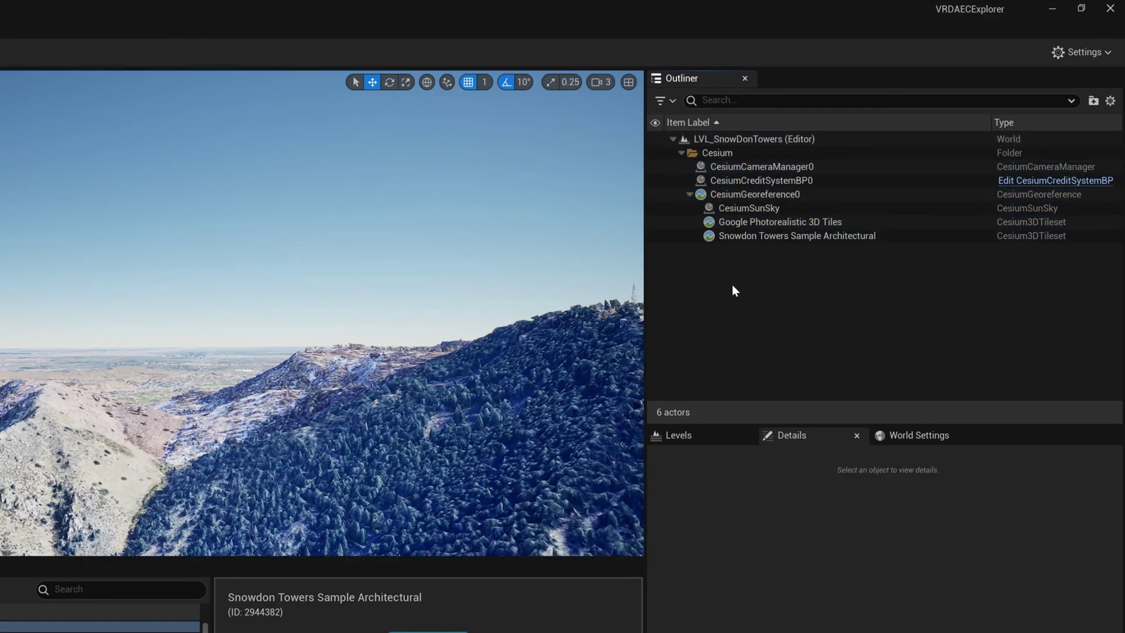
{"action": "left_click", "coordinate": [686, 155]}
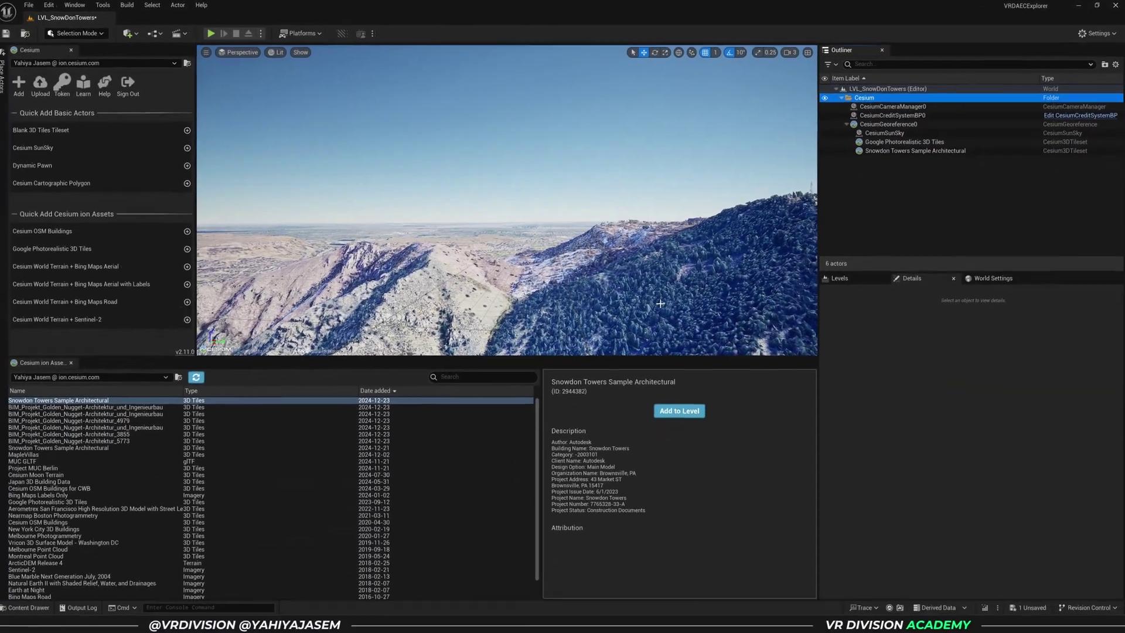
Step: Close the Cesium ion Assets list and set CesiumGeoreference0's origin longitude to the tileset's longitude, -79.8866551011
{"action": "left_click", "coordinate": [76, 360]}
{"action": "right_click_drag", "start_coordinate": [509, 328], "coordinate": [282, 344]}
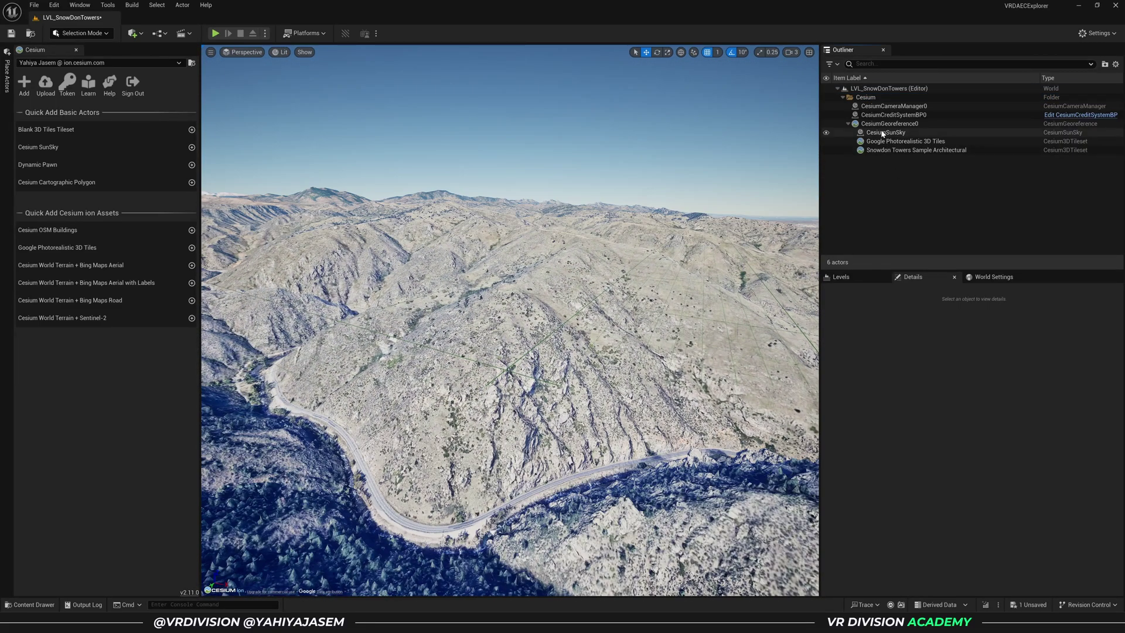
{"action": "left_click", "coordinate": [882, 124]}
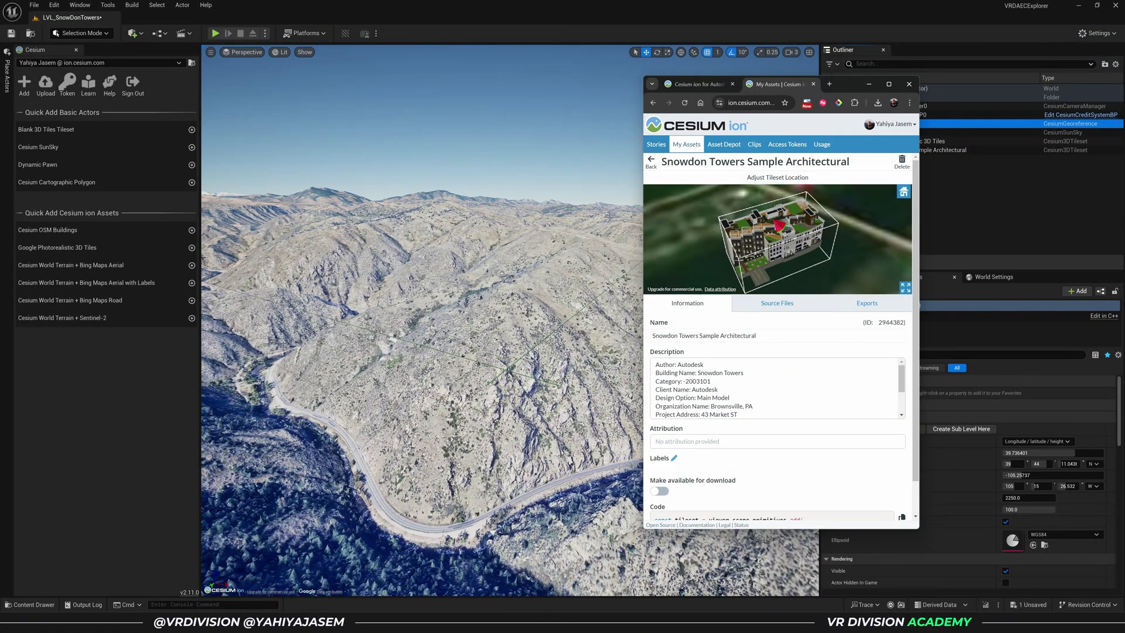
{"action": "left_click_drag", "start_coordinate": [643, 204], "coordinate": [358, 175]}
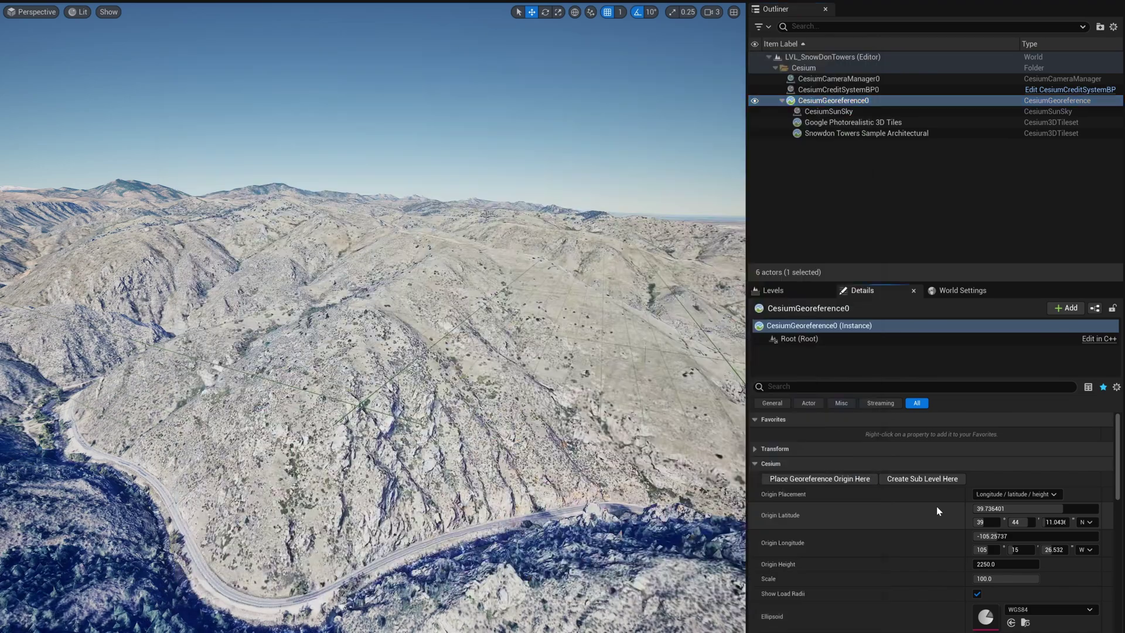
{"action": "left_click", "coordinate": [996, 536]}
{"action": "type", "text": "-79.886655"}
{"action": "key", "text": "Return"}
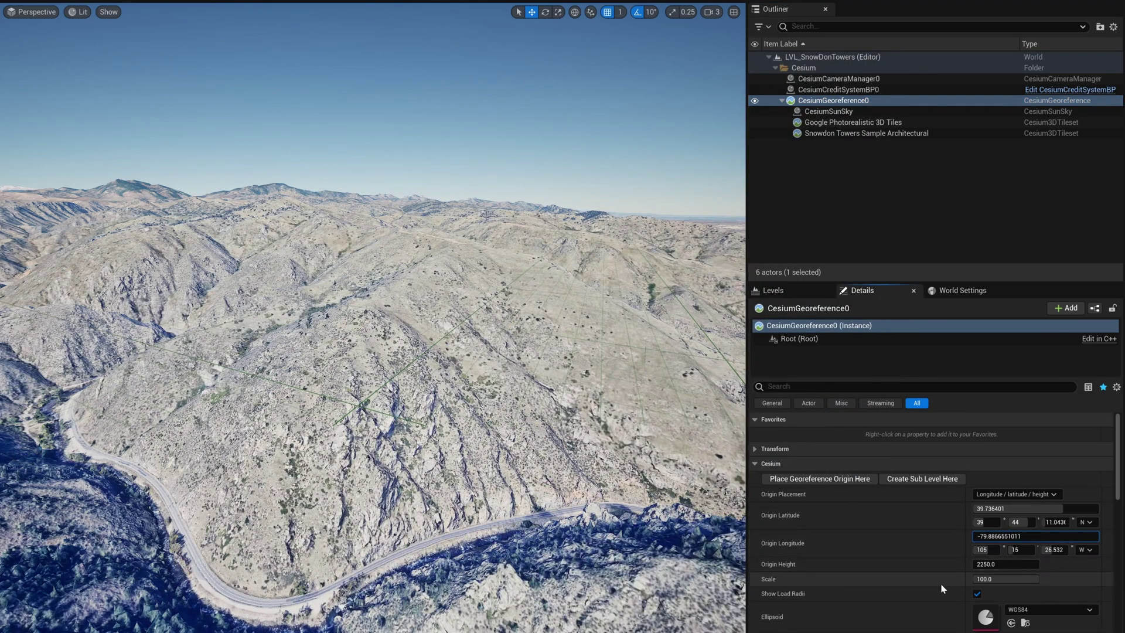
Step: Copy the tileset's latitude, 40.0223744037, from the 3D Tiles Location Editor into CesiumGeoreference0's origin latitude
{"action": "key", "text": "alt+Tab"}
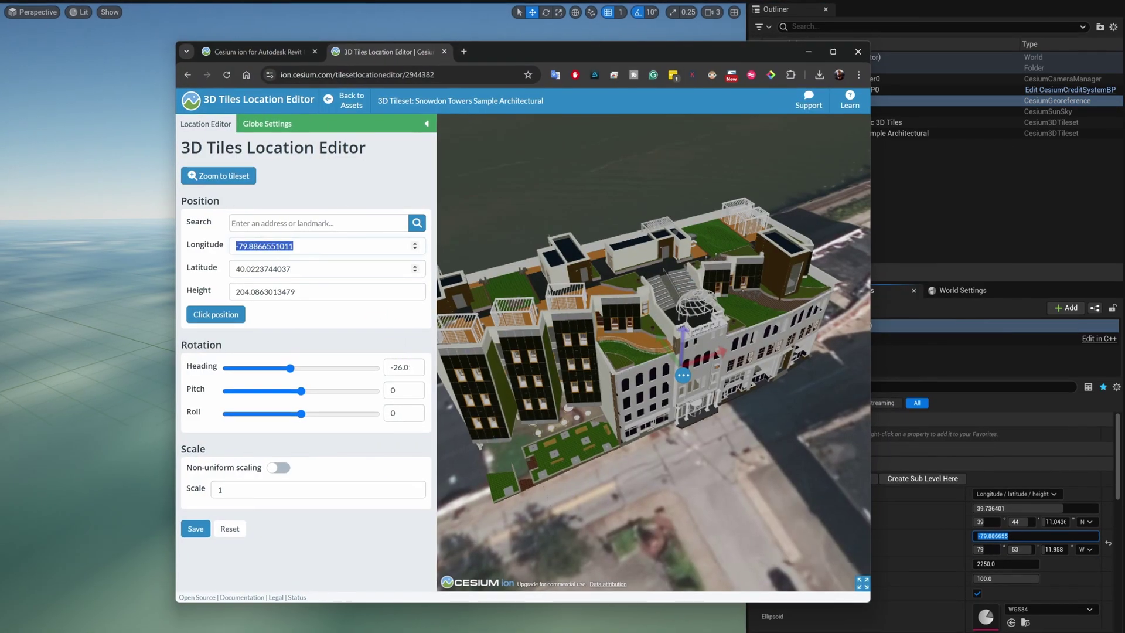
{"action": "double_click", "coordinate": [264, 269]}
{"action": "left_click", "coordinate": [1030, 463]}
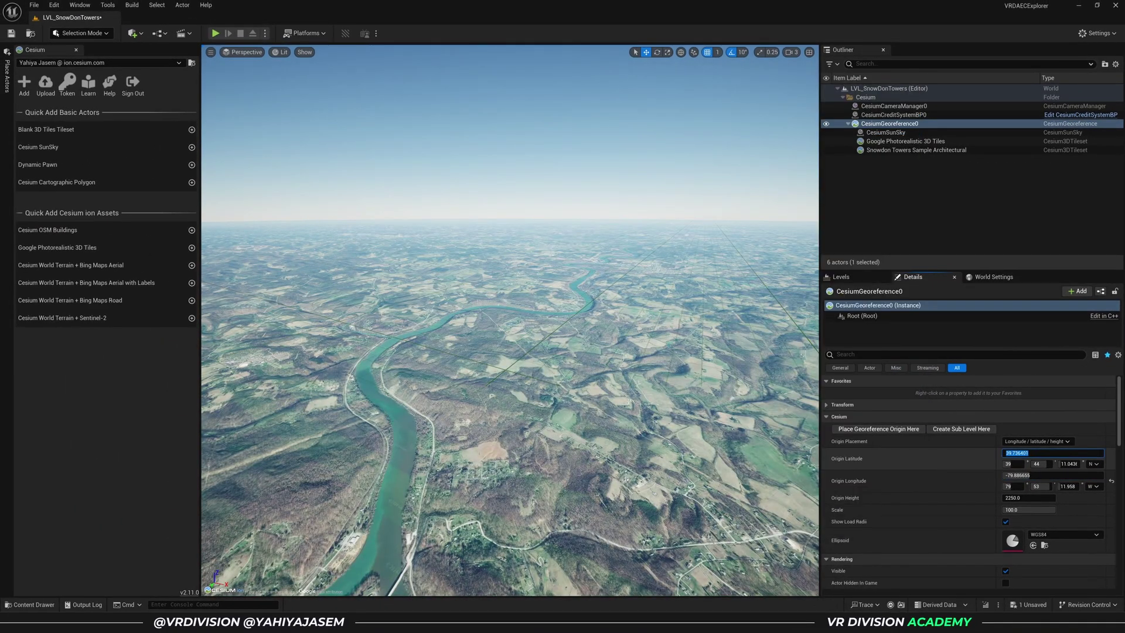
{"action": "key", "text": "ctrl+v"}
{"action": "key", "text": "Return"}
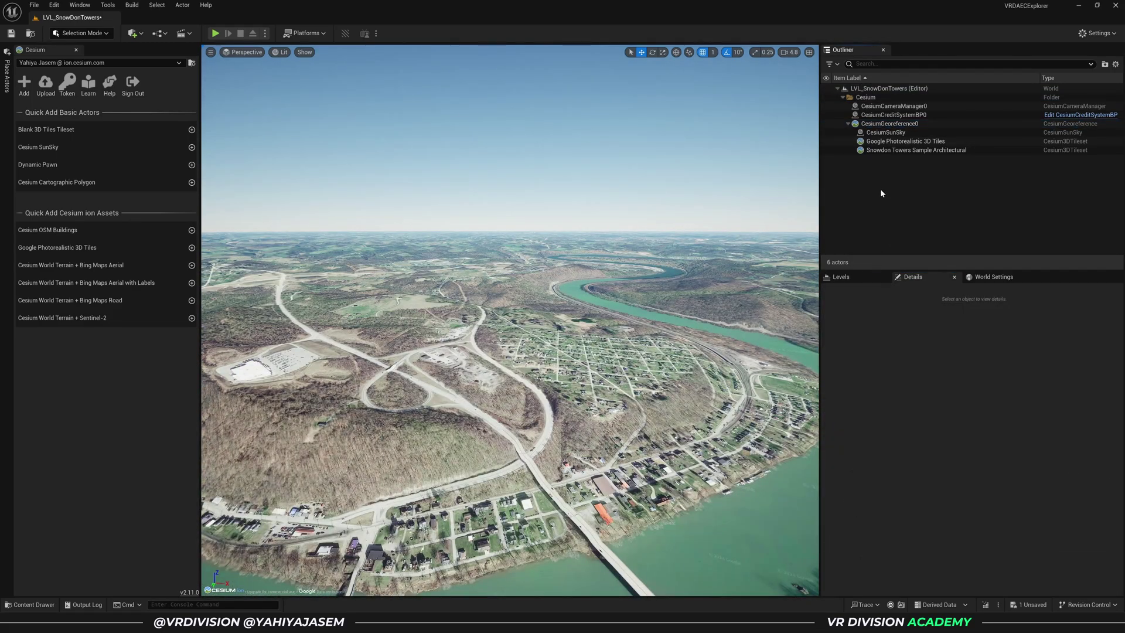
Step: Frame the Snowdon Towers Sample Architectural tileset in the viewport and examine the building's exterior against the surrounding Google tiles
{"action": "left_click", "coordinate": [867, 151]}
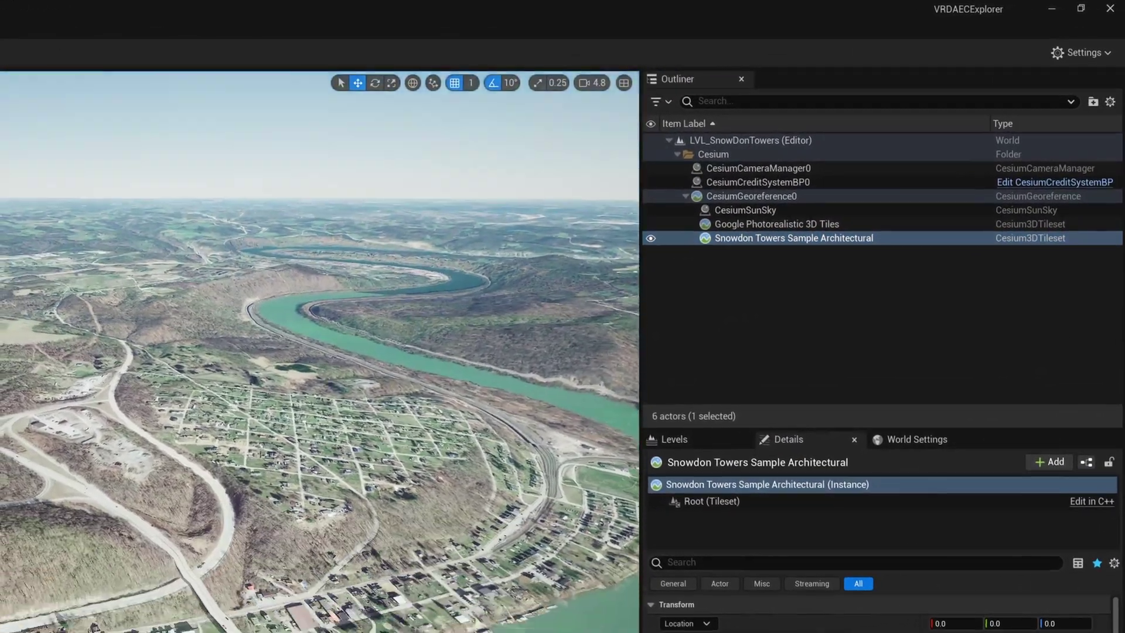
{"action": "key", "text": "f"}
{"action": "left_click_drag", "start_coordinate": [366, 383], "coordinate": [515, 358], "text": "alt"}
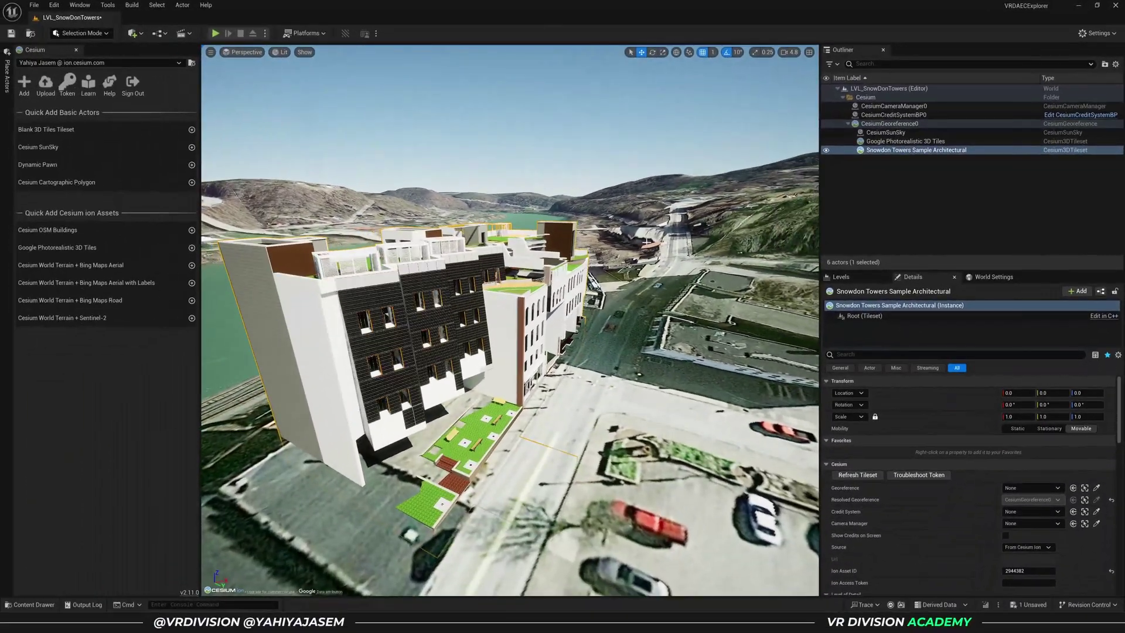
{"action": "right_click_drag", "start_coordinate": [647, 242], "coordinate": [457, 243]}
{"action": "key", "text": "d"}
{"action": "right_click_drag", "start_coordinate": [696, 376], "coordinate": [469, 374]}
{"action": "key", "text": "d"}
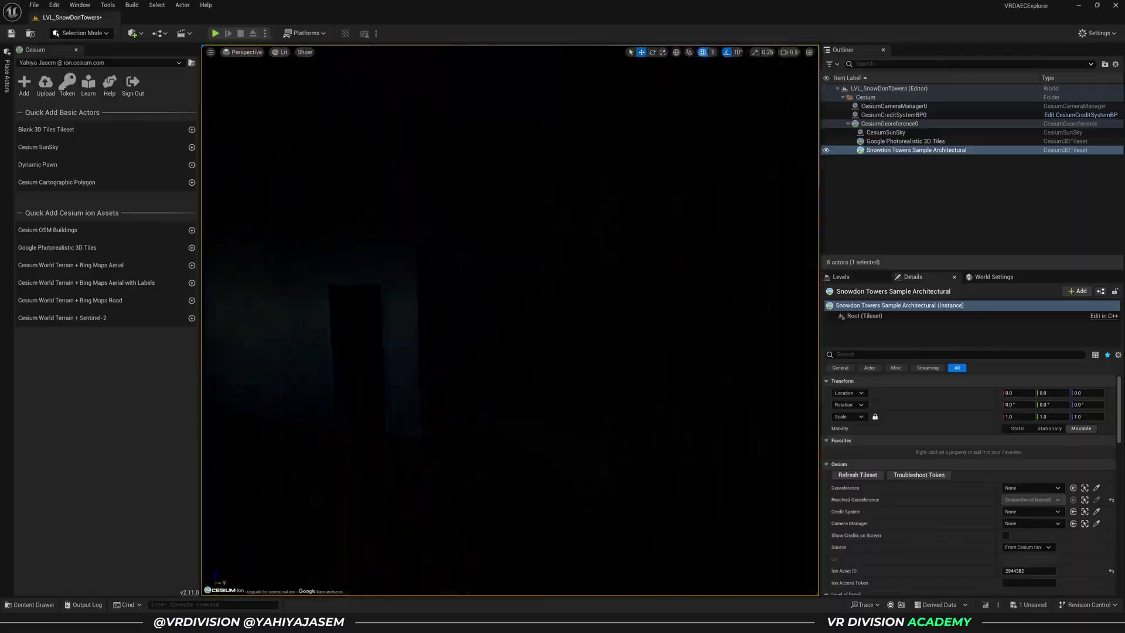
Step: Examine the Snowdon Towers interior in another viewport shading mode, and return the viewport to Lit
{"action": "key", "text": "alt+2"}
{"action": "mouse_move", "coordinate": [539, 338]}
{"action": "right_mouse_down"}
{"action": "mouse_move", "coordinate": [534, 410]}
{"action": "mouse_move", "coordinate": [547, 314]}
{"action": "mouse_move", "coordinate": [633, 316]}
{"action": "mouse_move", "coordinate": [521, 326]}
{"action": "right_mouse_up"}
{"action": "key", "text": "w"}
{"action": "scroll", "coordinate": [538, 338], "scroll_direction": "down", "scroll_amount": 2}
{"action": "key", "text": "w"}
{"action": "key", "text": "w"}
{"action": "key", "text": "s"}
{"action": "key", "text": "d"}
{"action": "right_click_drag", "start_coordinate": [722, 348], "coordinate": [712, 348]}
{"action": "key", "text": "s"}
{"action": "key", "text": "alt+4"}
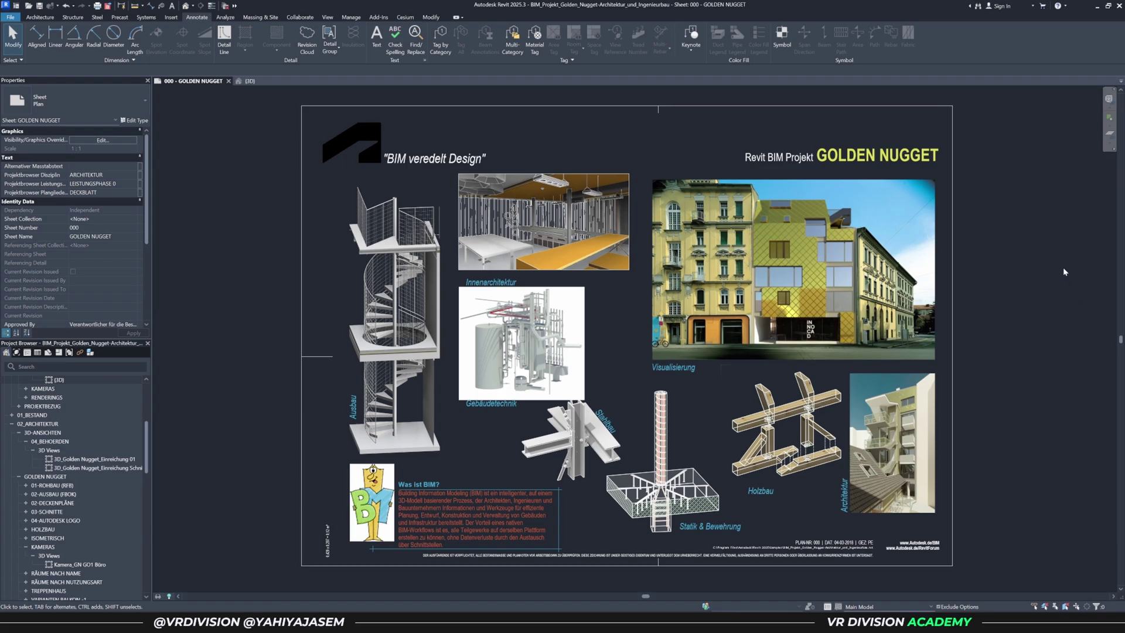
Step: In Revit, look over the Golden Nugget title sheet and check the project's source file in the Revit 2025 Samples folder
{"action": "scroll", "coordinate": [1063, 270], "scroll_direction": "up", "scroll_amount": 1}
{"action": "scroll", "coordinate": [881, 149], "scroll_direction": "down", "scroll_amount": 1}
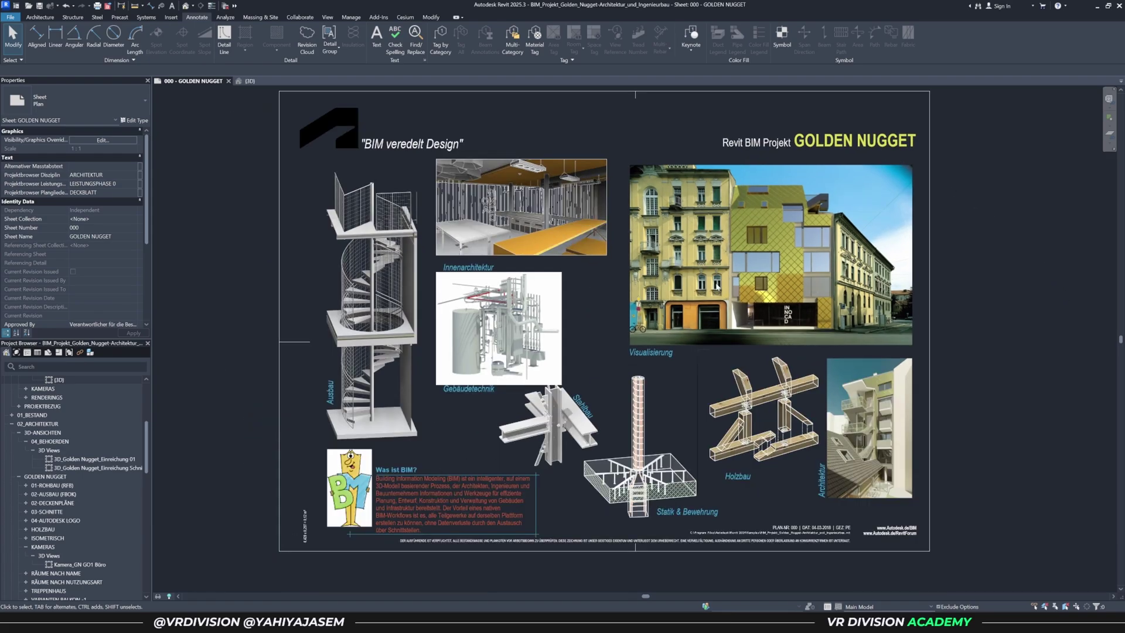
{"action": "key", "text": "alt+Tab"}
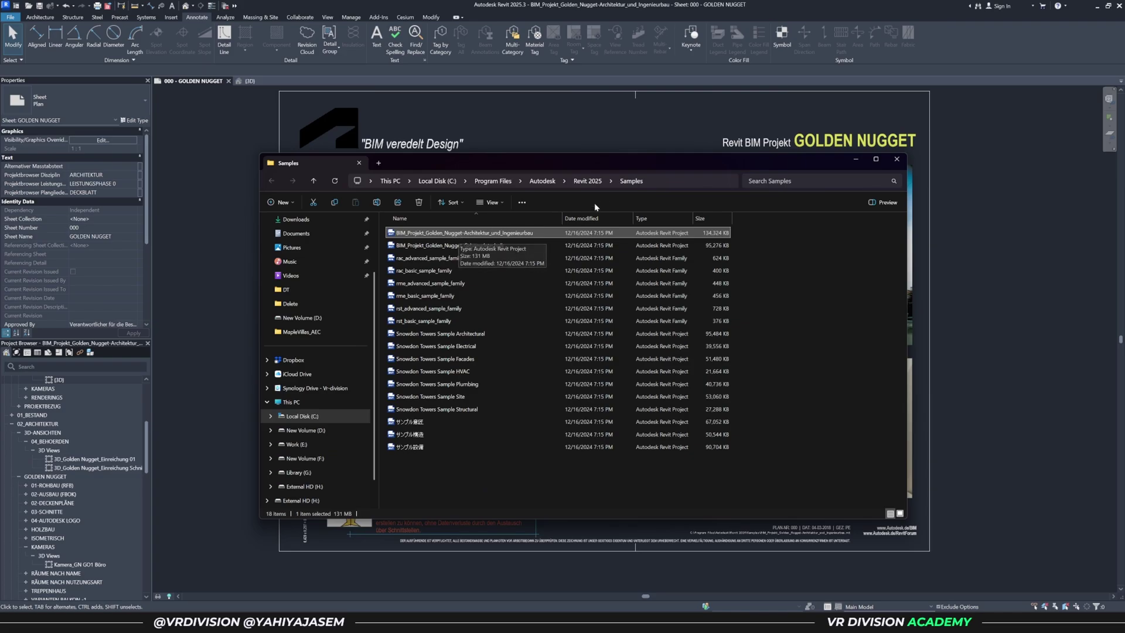
{"action": "left_click", "coordinate": [855, 159]}
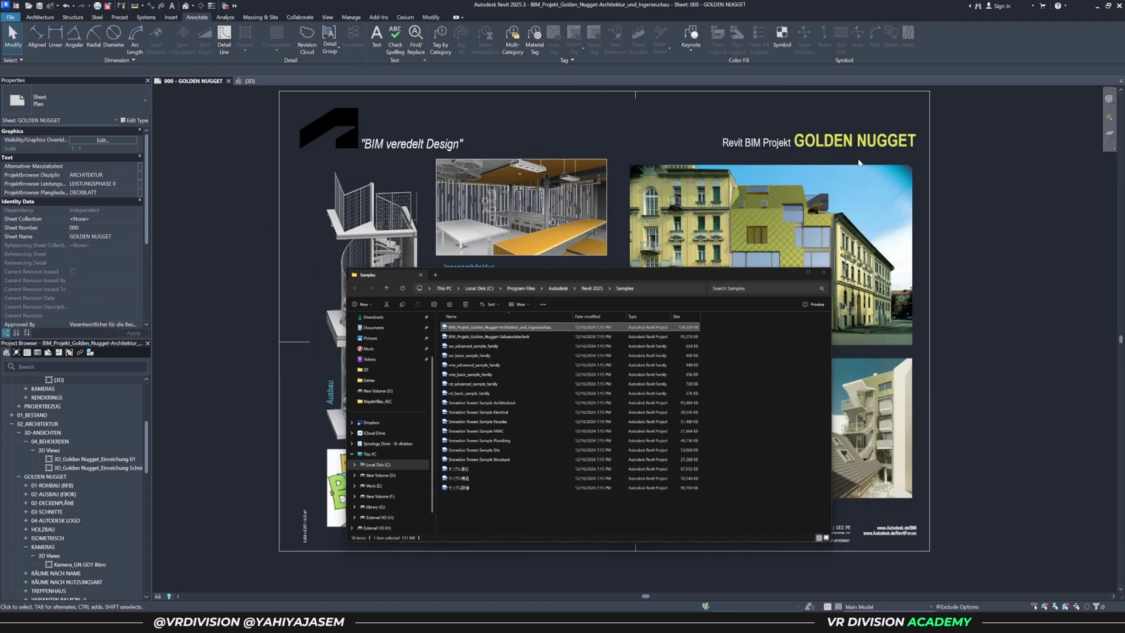
Step: Open the Golden Nugget {3D} view, reveal its hidden elements, and view the base point area from above
{"action": "left_click", "coordinate": [250, 82]}
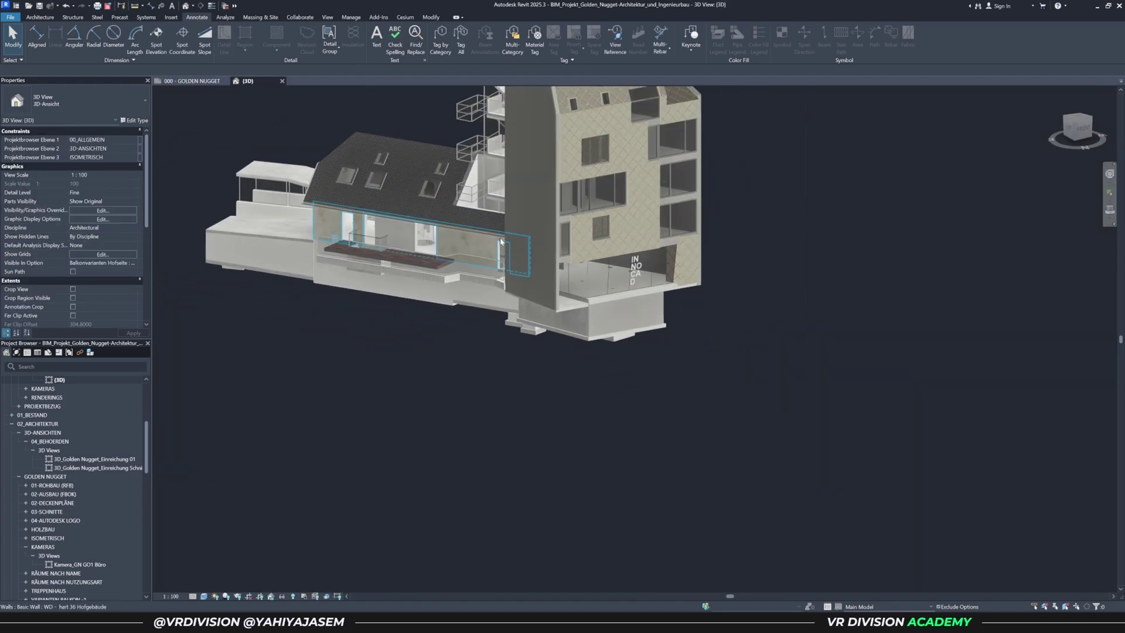
{"action": "scroll", "coordinate": [575, 272], "scroll_direction": "up", "scroll_amount": 1}
{"action": "middle_click_drag", "start_coordinate": [838, 207], "coordinate": [837, 291], "text": "alt"}
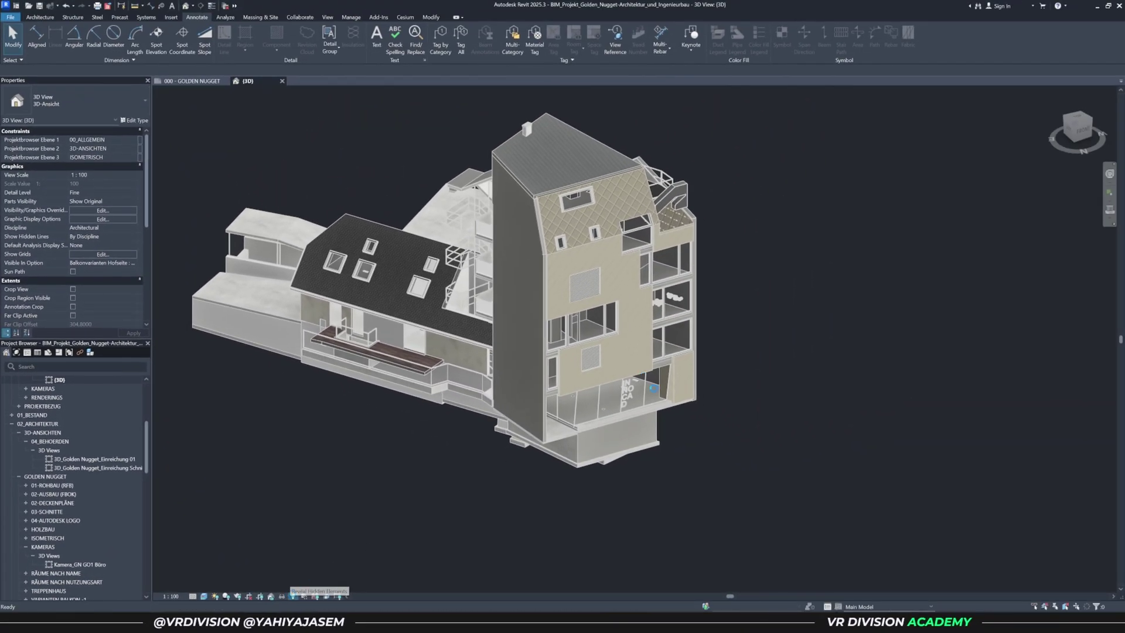
{"action": "left_click", "coordinate": [293, 595]}
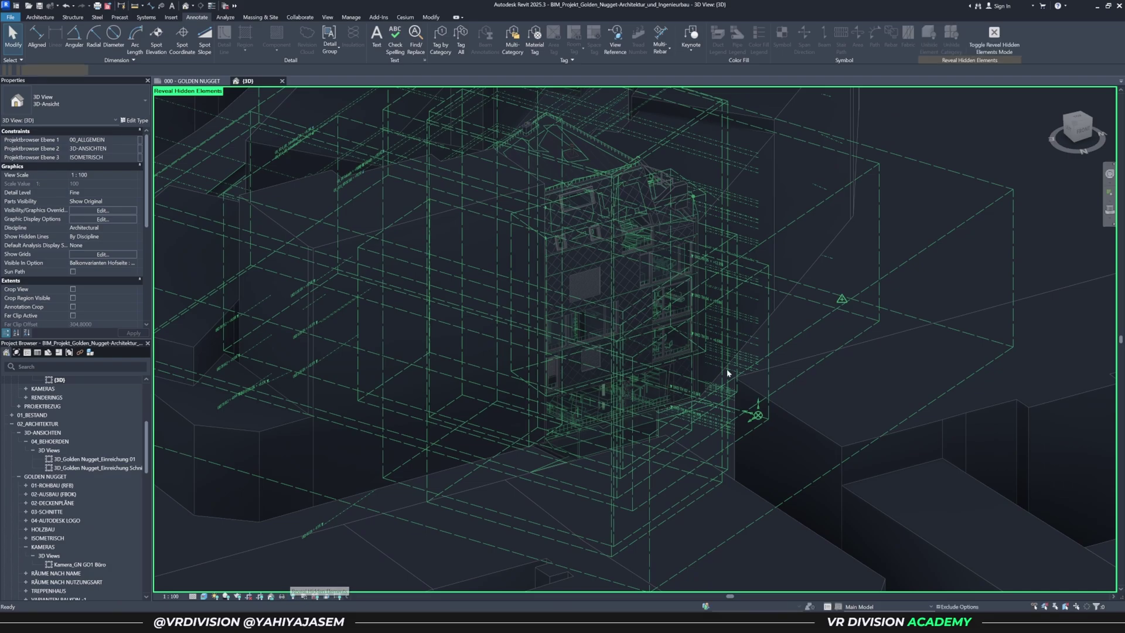
{"action": "left_click", "coordinate": [1077, 119]}
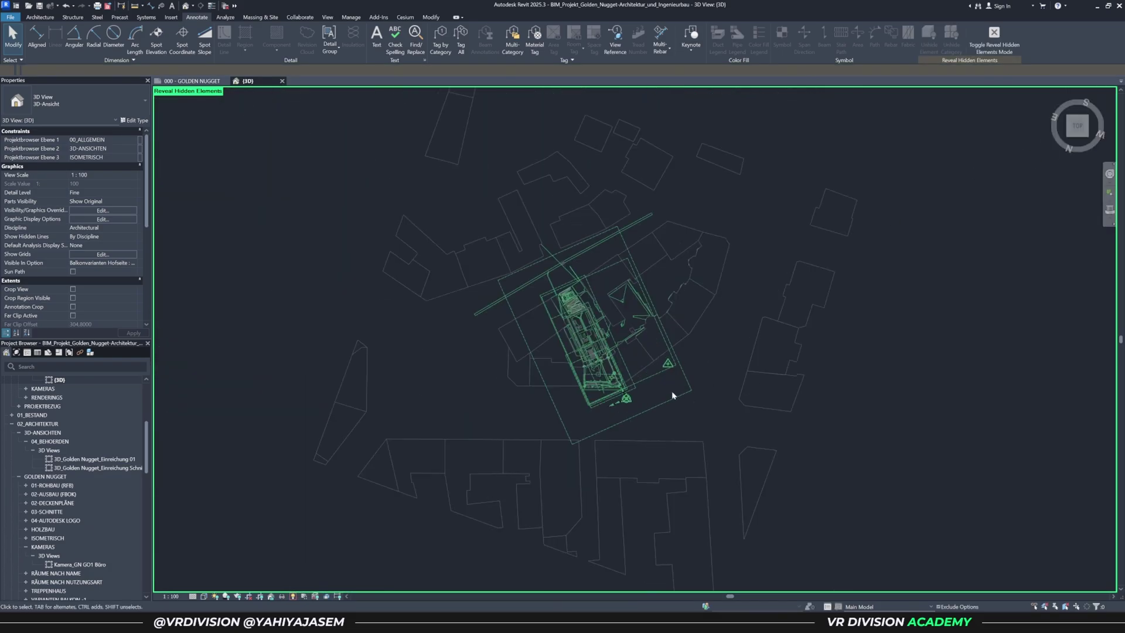
{"action": "scroll", "coordinate": [625, 397], "scroll_direction": "up", "scroll_amount": 6}
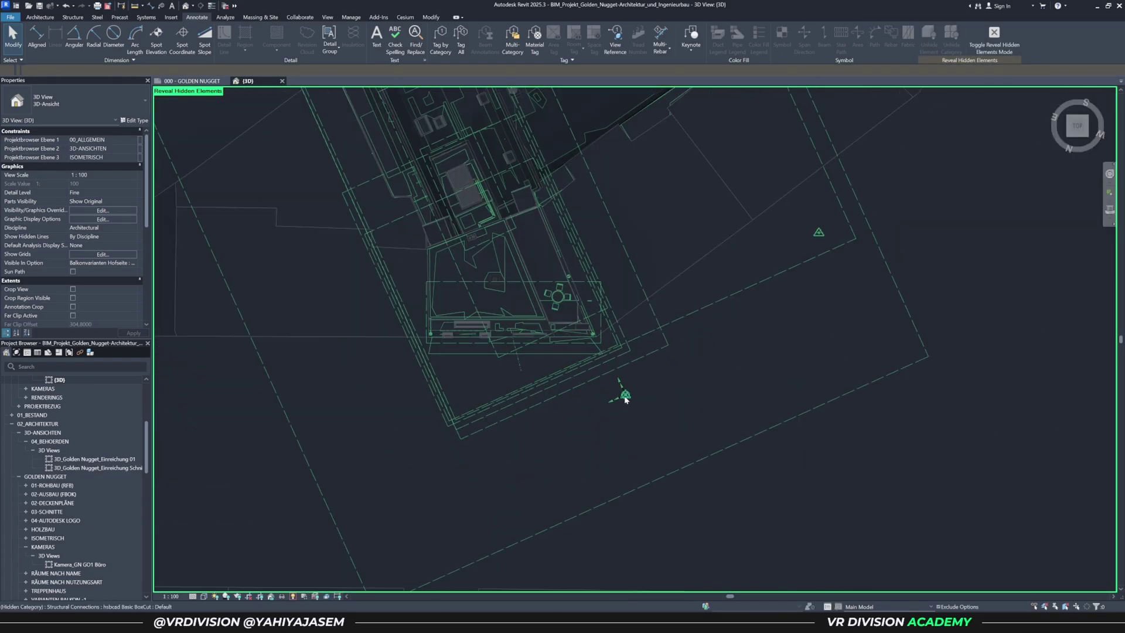
Step: Select the Project Base Point to check its coordinates, elevation and angle to true north, and leave the revealed hidden elements display
{"action": "left_click", "coordinate": [624, 397]}
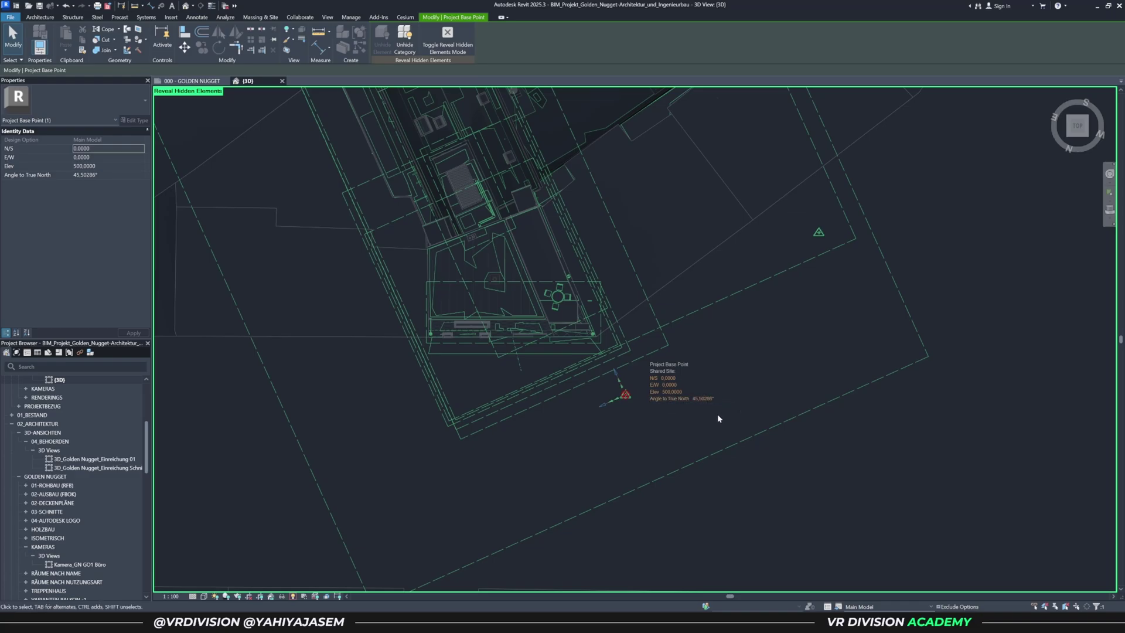
{"action": "scroll", "coordinate": [718, 413], "scroll_direction": "down", "scroll_amount": 2}
{"action": "middle_click_drag", "start_coordinate": [575, 278], "coordinate": [598, 210]}
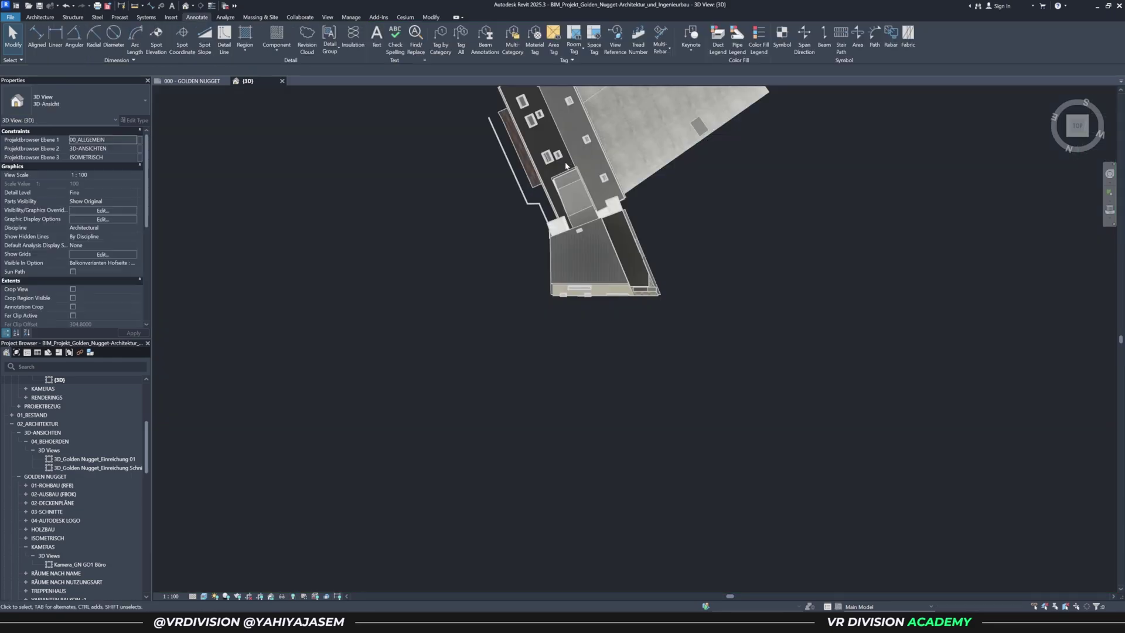
Step: Upload the Golden Nugget model to Cesium ion using Internal Origin, with normals, materials, metadata and textures at a maximum size of 2048
{"action": "left_click_drag", "start_coordinate": [1076, 127], "coordinate": [1082, 105]}
{"action": "left_click", "coordinate": [1082, 105]}
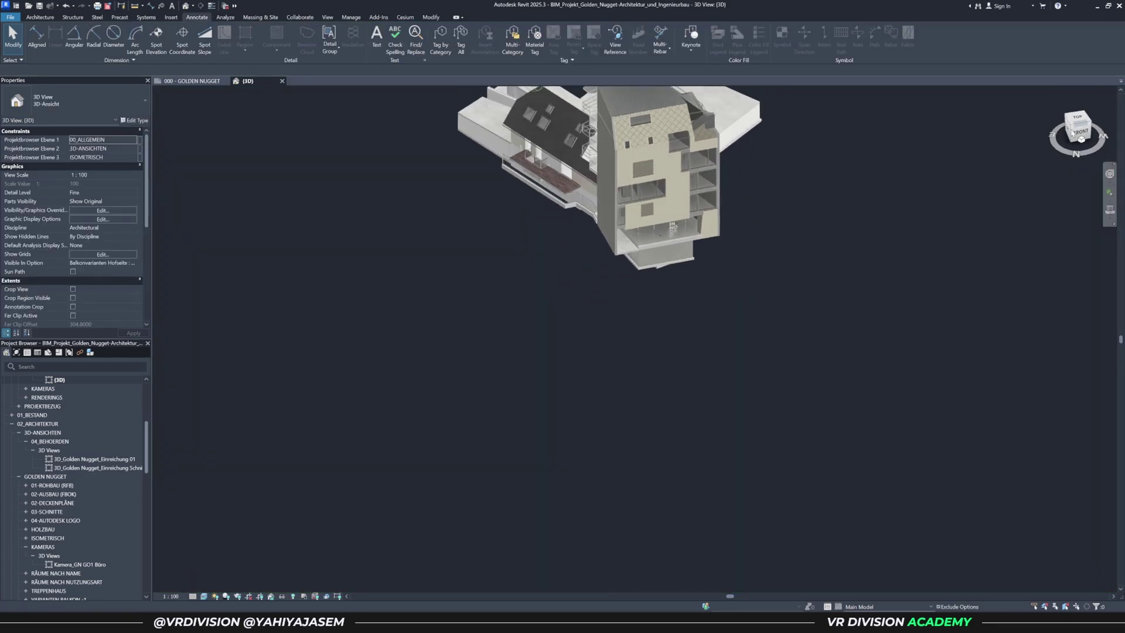
{"action": "left_click", "coordinate": [406, 17]}
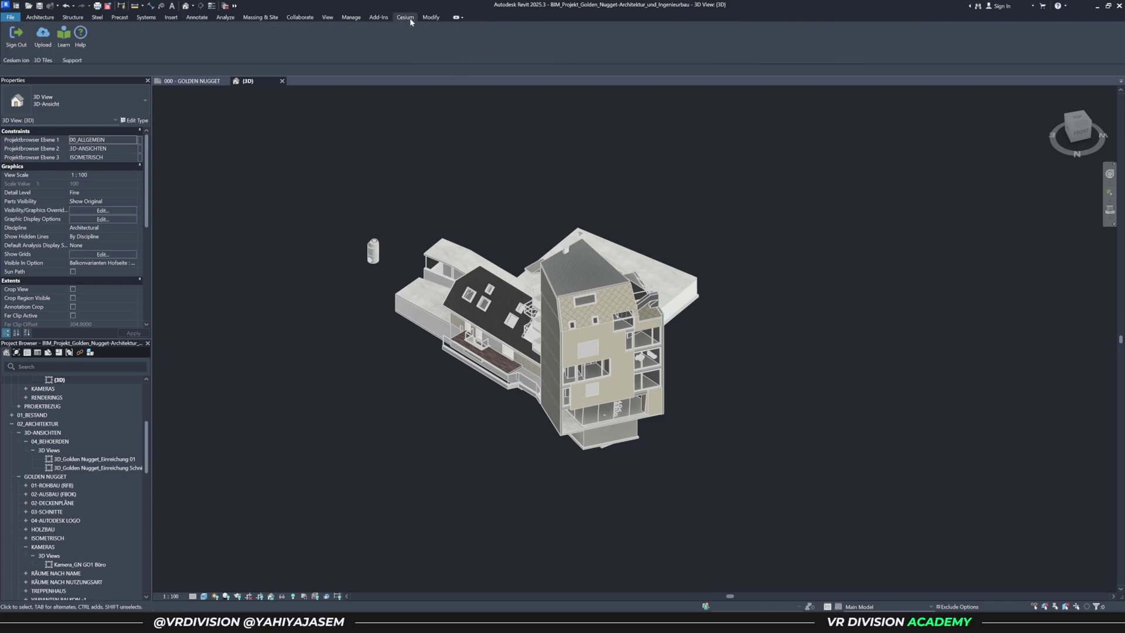
{"action": "left_click", "coordinate": [47, 44]}
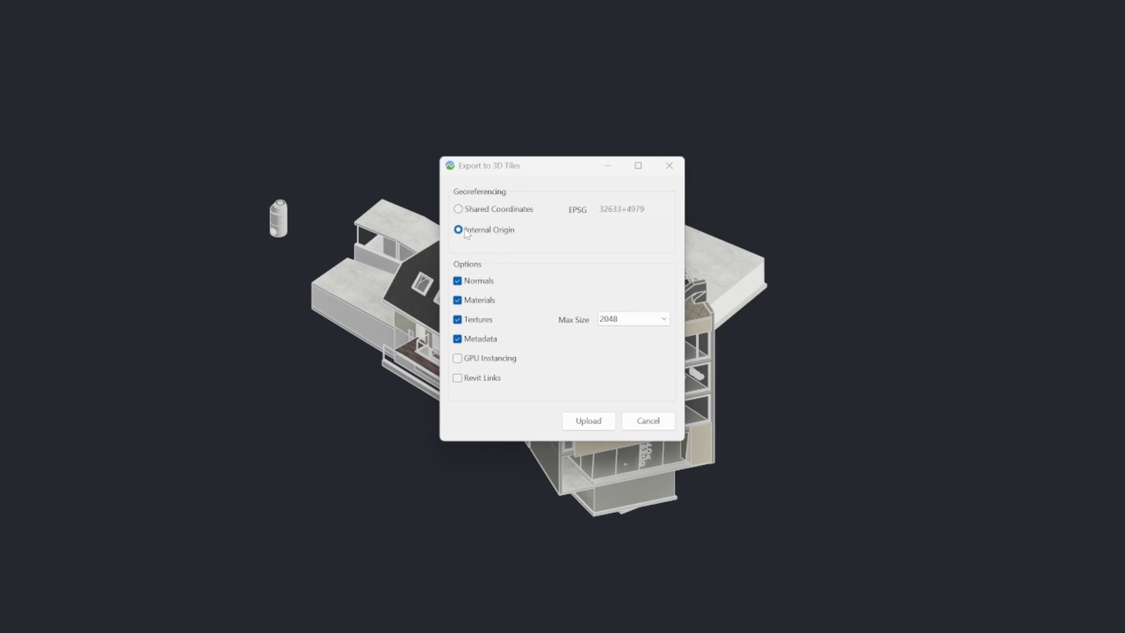
{"action": "left_click", "coordinate": [588, 429]}
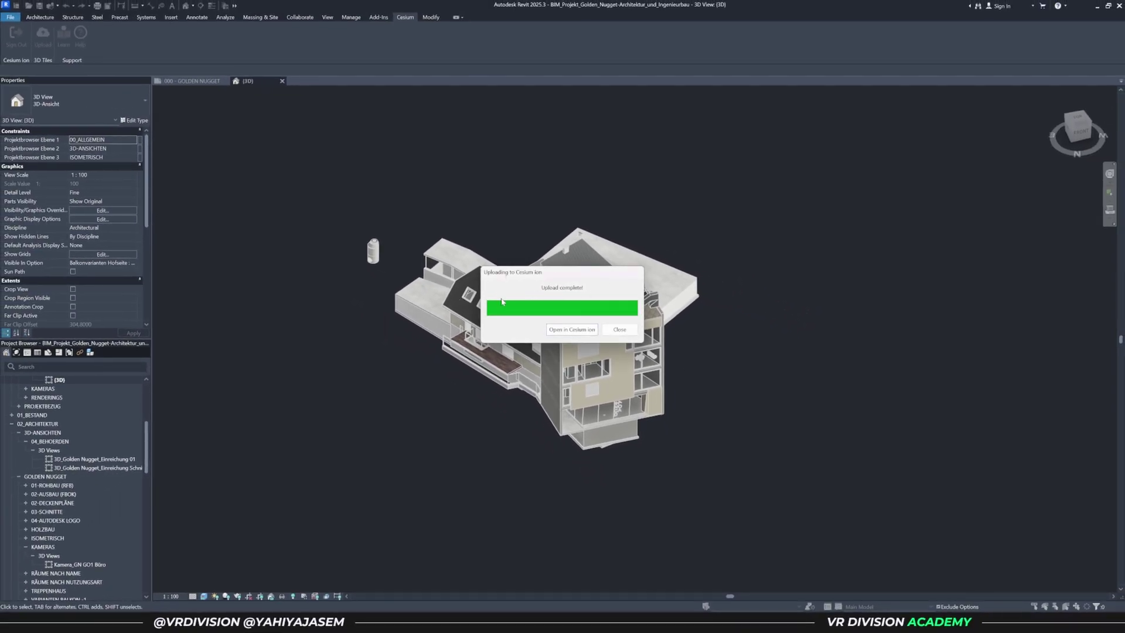
Step: Open the uploaded Golden Nugget tileset in Cesium ion and start its 3D Tiles Location Editor with Cesium World Terrain
{"action": "left_click", "coordinate": [567, 332]}
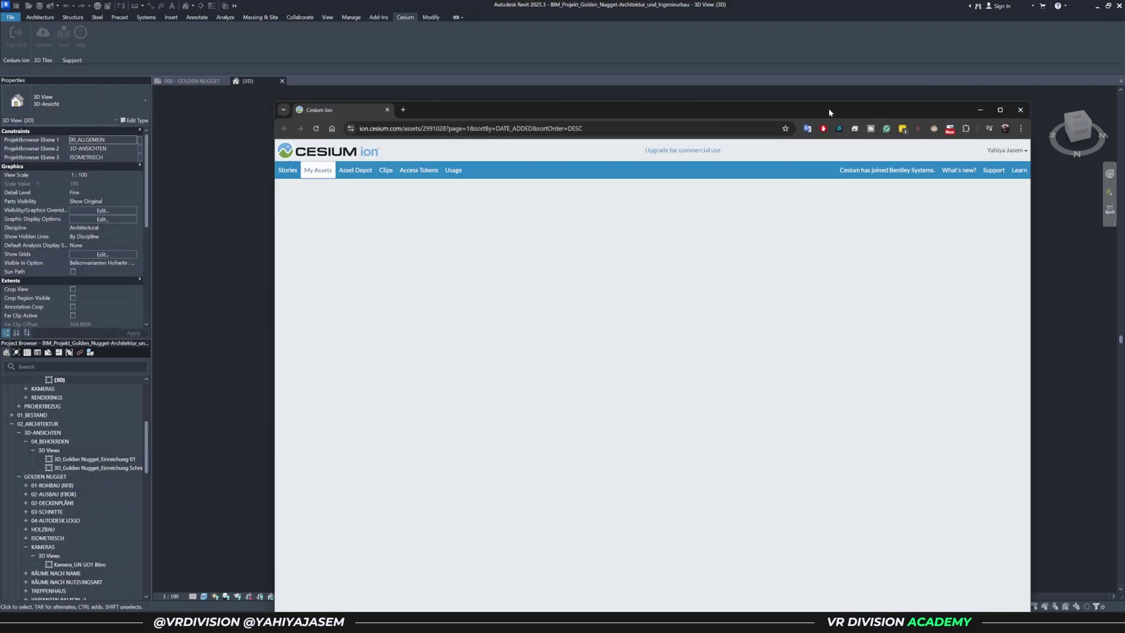
{"action": "double_click", "coordinate": [829, 112]}
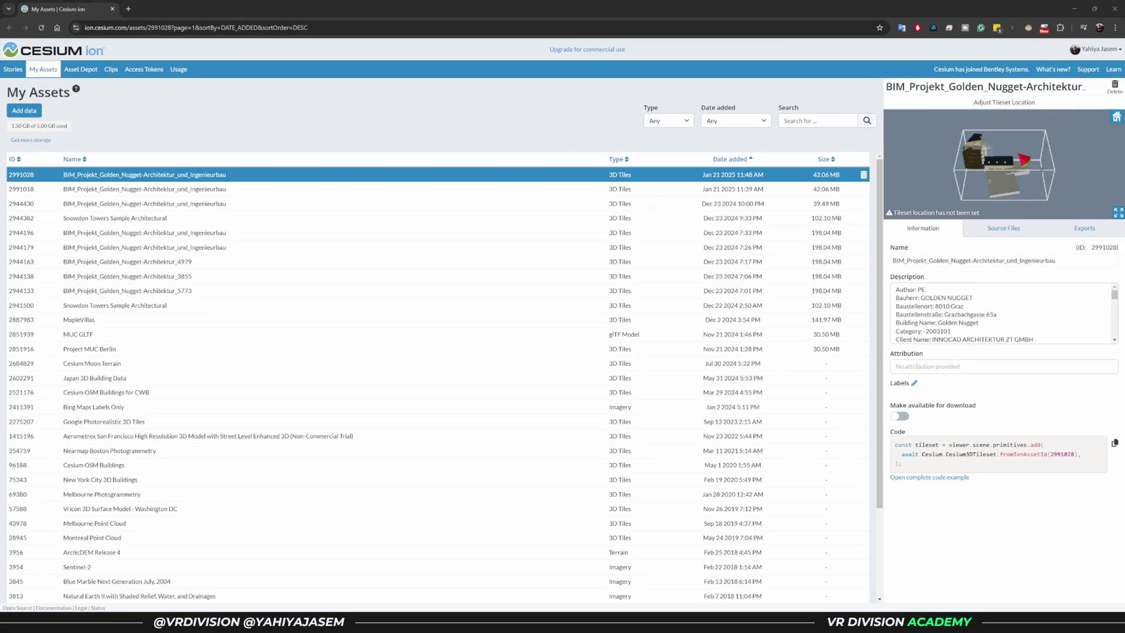
{"action": "left_click_drag", "start_coordinate": [931, 189], "coordinate": [928, 180]}
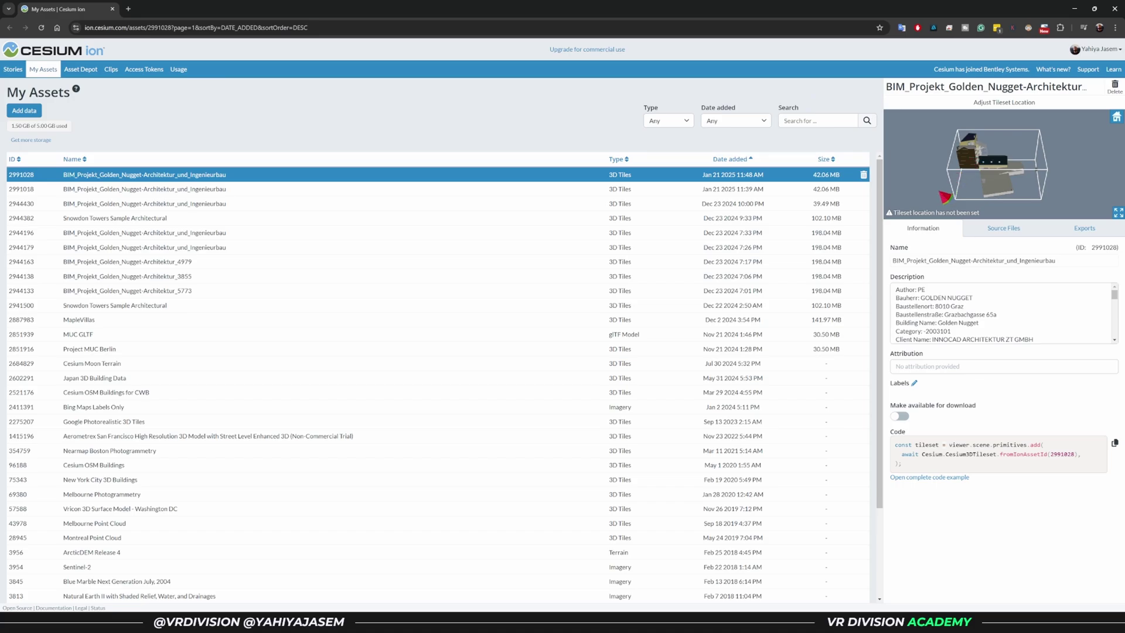
{"action": "left_click", "coordinate": [934, 213]}
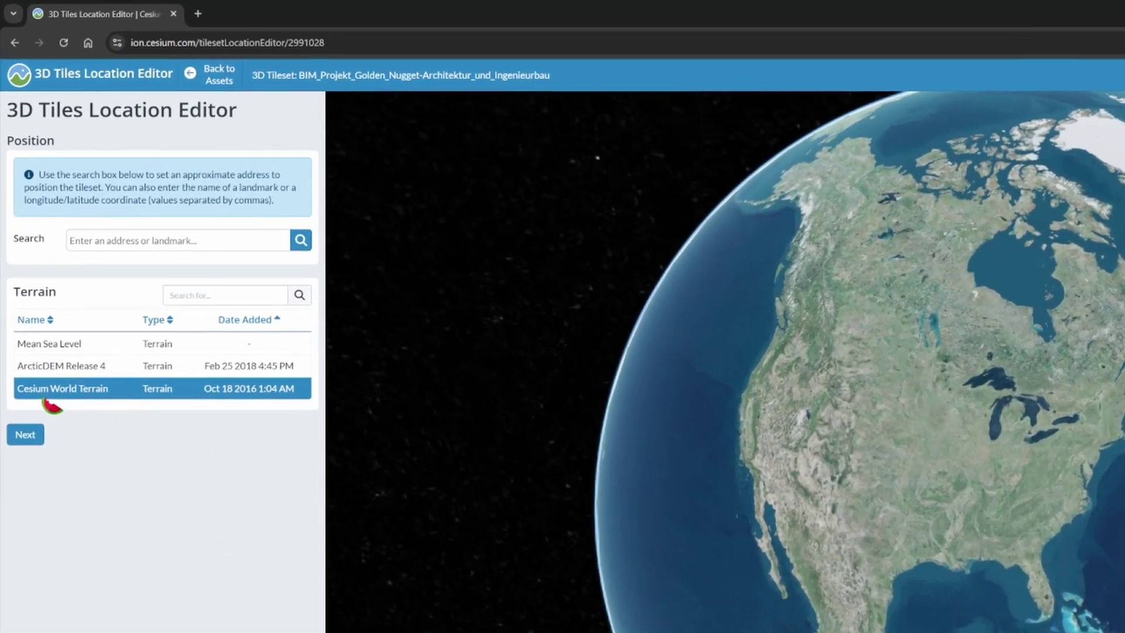
{"action": "left_click", "coordinate": [36, 440]}
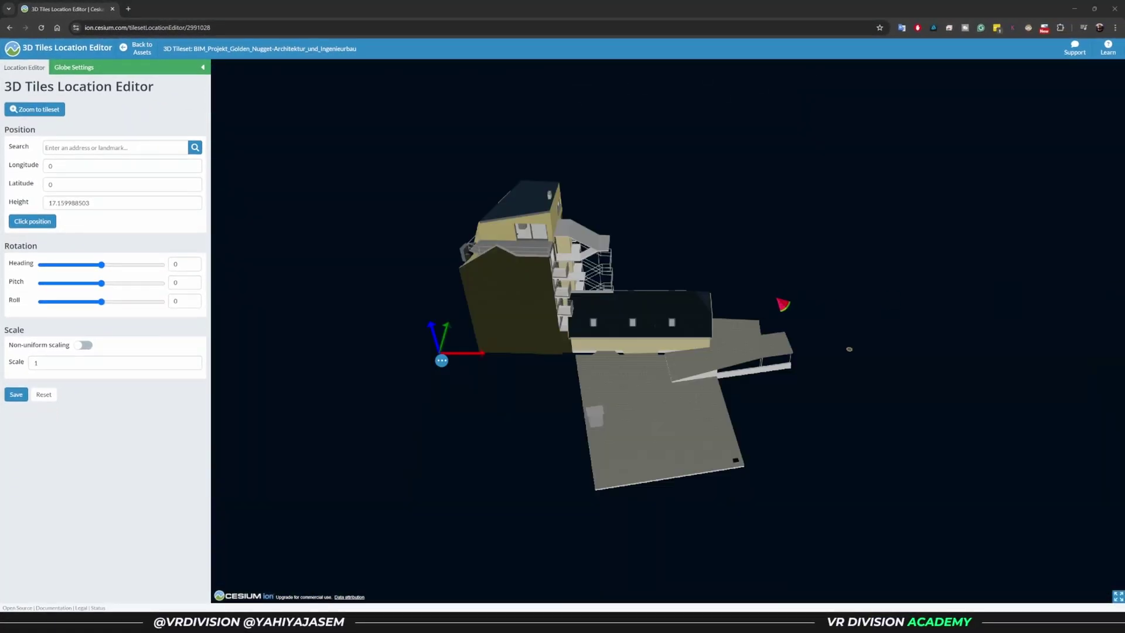
Step: Place the Golden Nugget tileset approximately by searching for Graz, Austria
{"action": "middle_click_drag", "start_coordinate": [778, 299], "coordinate": [841, 268]}
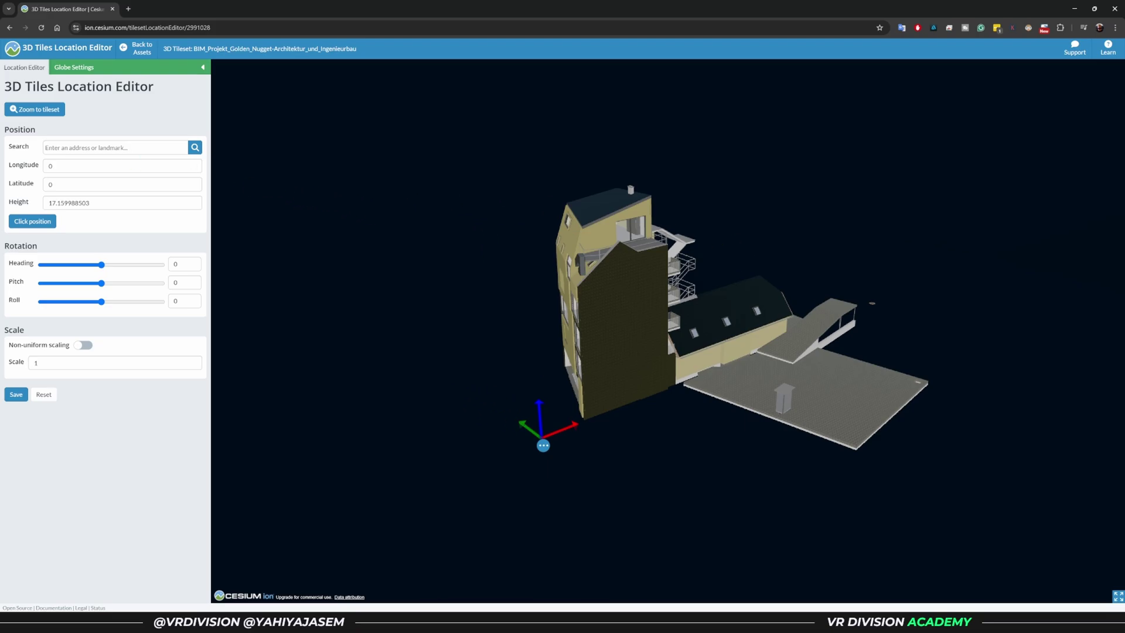
{"action": "type", "text": "graz"}
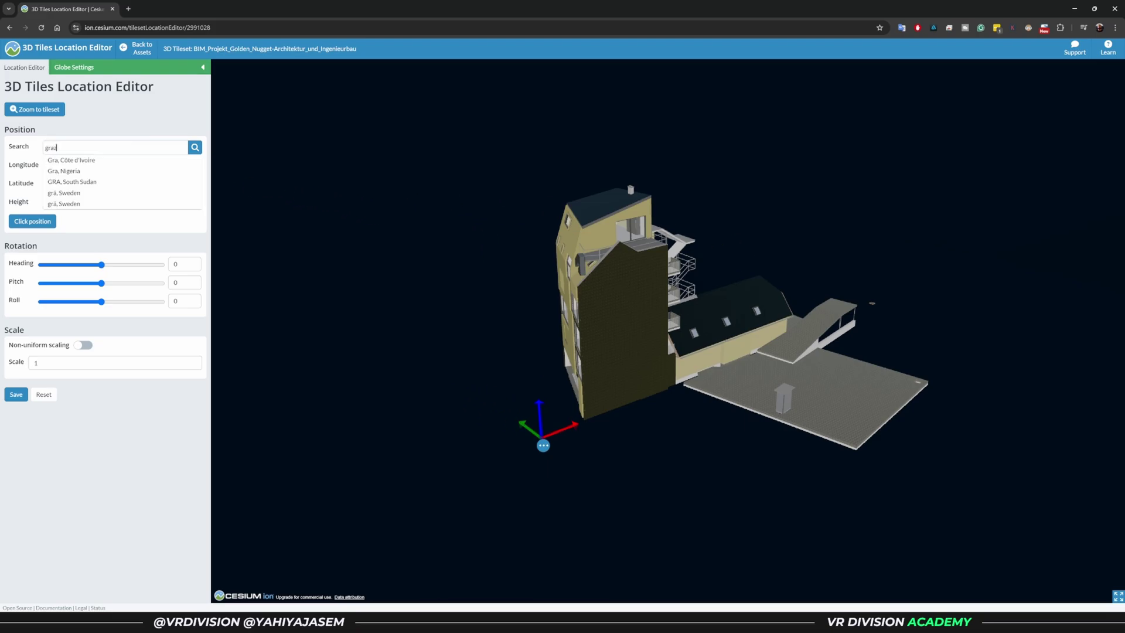
{"action": "left_click", "coordinate": [103, 161]}
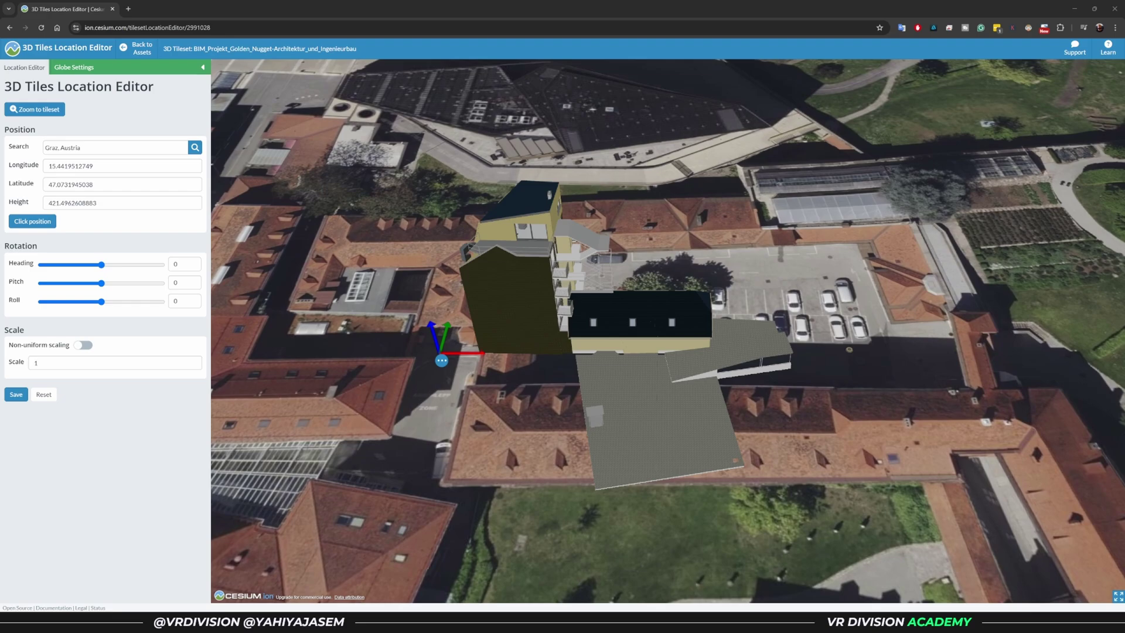
Step: Set the tileset's longitude to 15.4401238749 and its latitude to 47.0644923223
{"action": "left_click", "coordinate": [117, 166]}
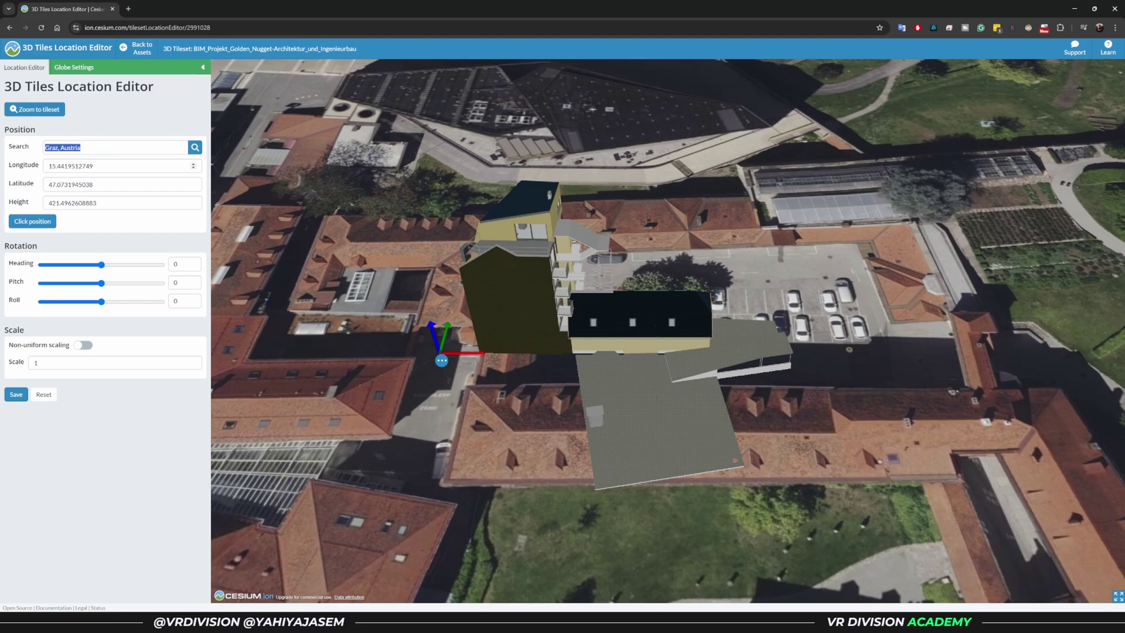
{"action": "double_click", "coordinate": [73, 166]}
{"action": "type", "text": "15.4401238749"}
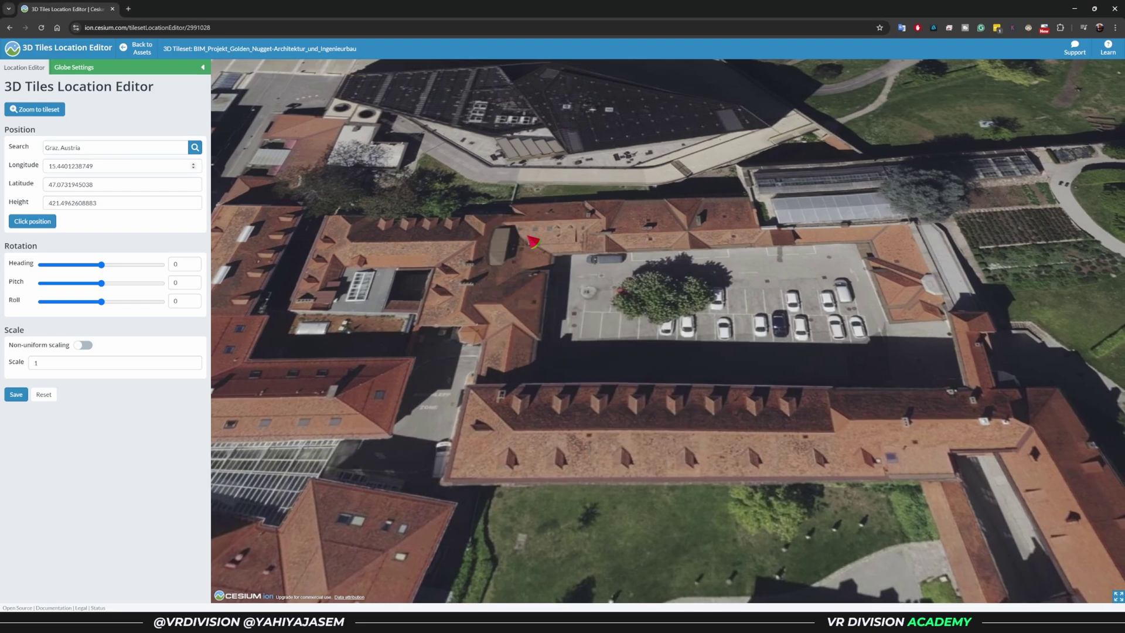
{"action": "scroll", "coordinate": [559, 237], "scroll_direction": "down", "scroll_amount": 5}
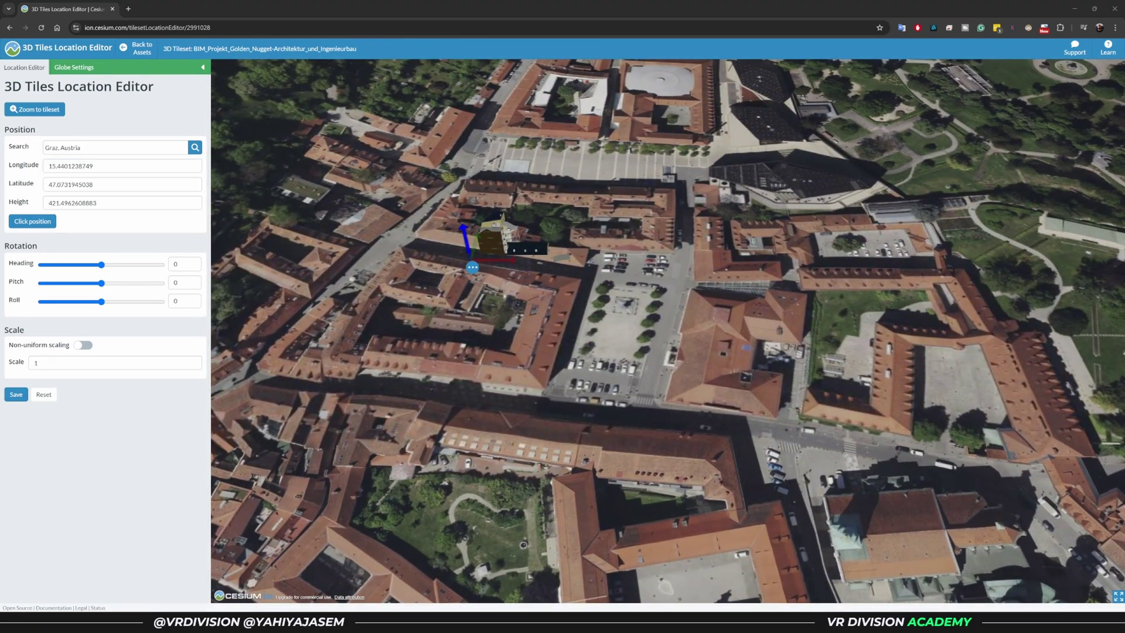
{"action": "key", "text": "Tab"}
{"action": "type", "text": "47.0644923223"}
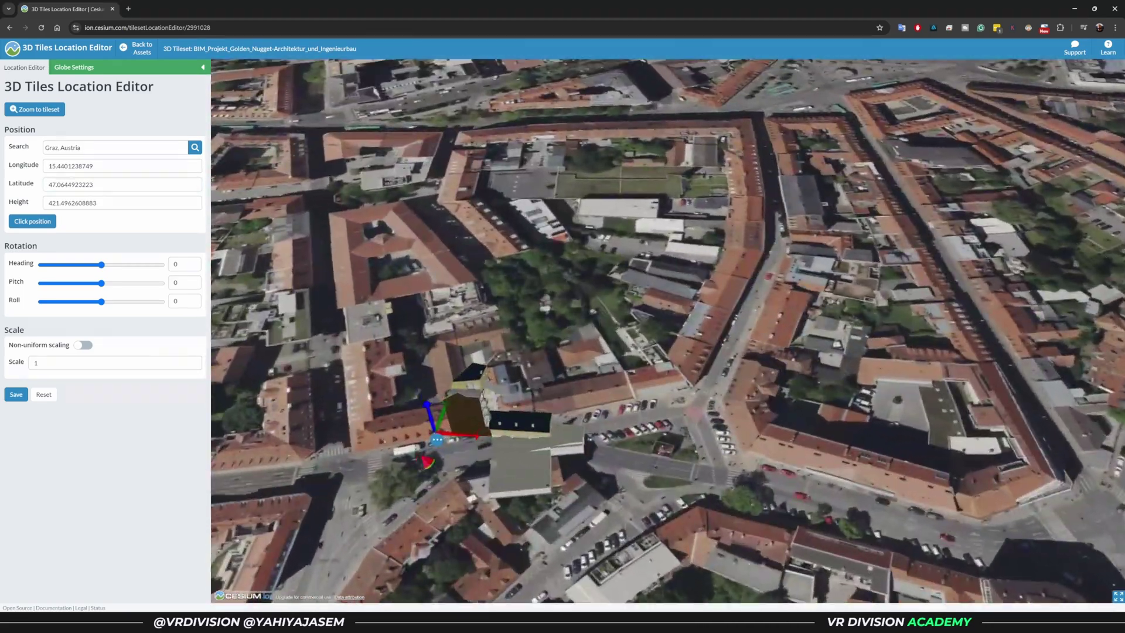
Step: Set the tileset's height to 405.045 and look at the building's placement on the terrain
{"action": "key", "text": "Tab"}
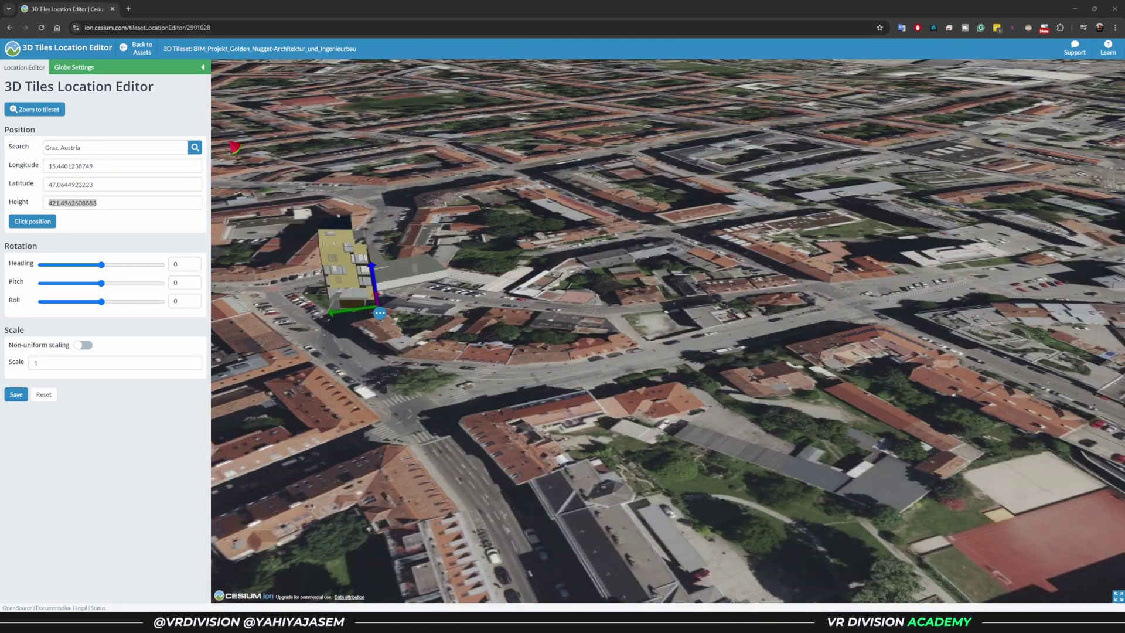
{"action": "left_click", "coordinate": [104, 203]}
{"action": "key", "text": "ctrl+a"}
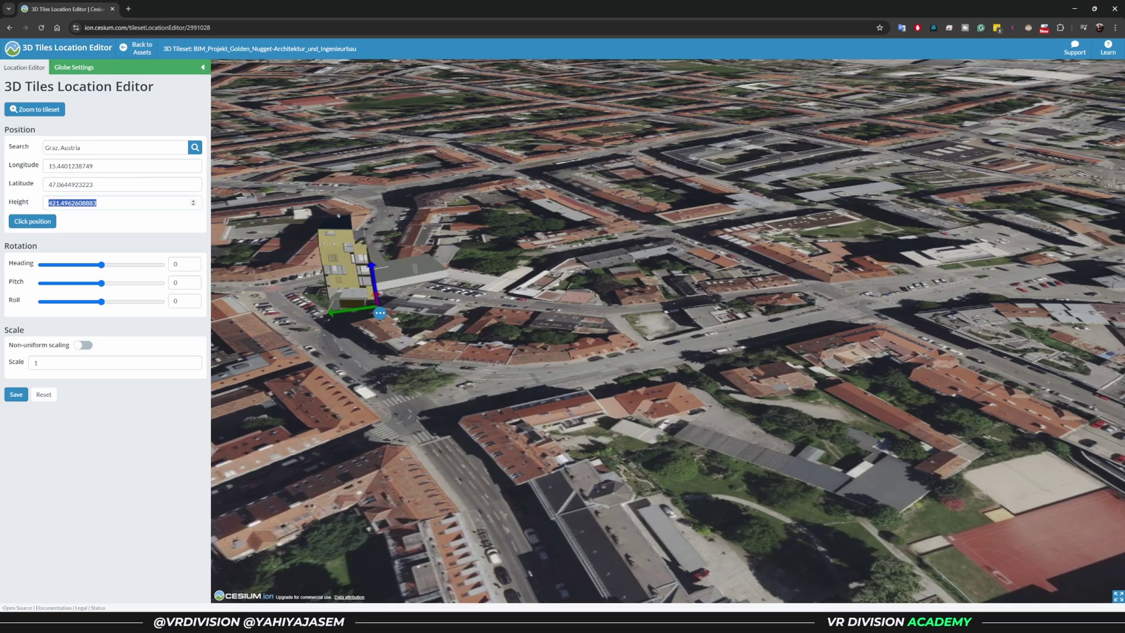
{"action": "type", "text": "405.045"}
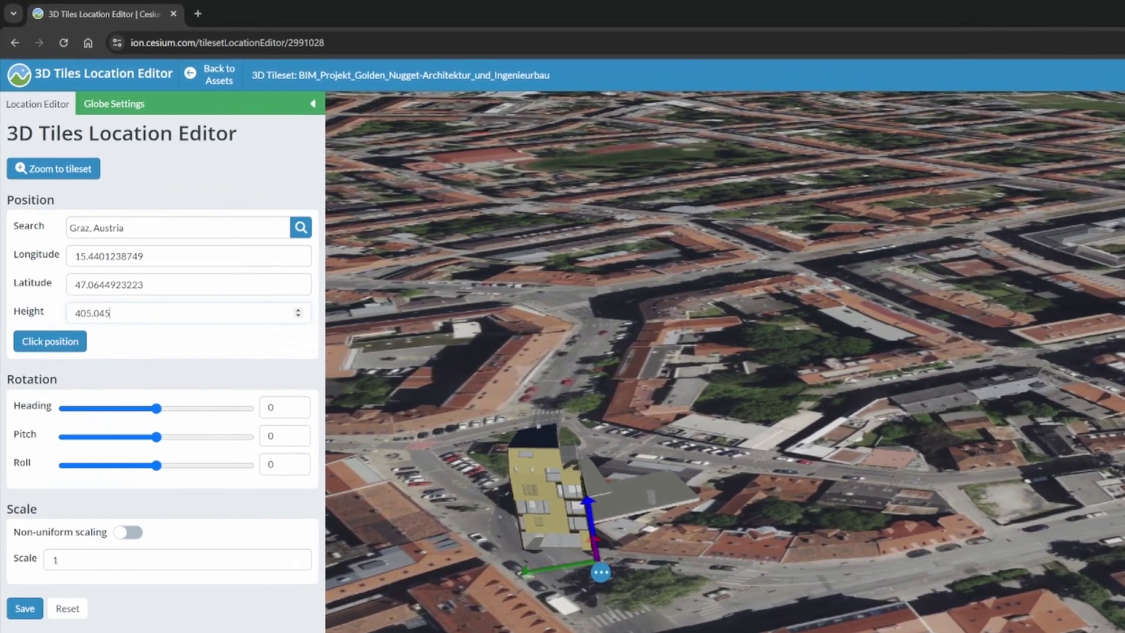
{"action": "scroll", "coordinate": [455, 534], "scroll_direction": "up", "scroll_amount": 3}
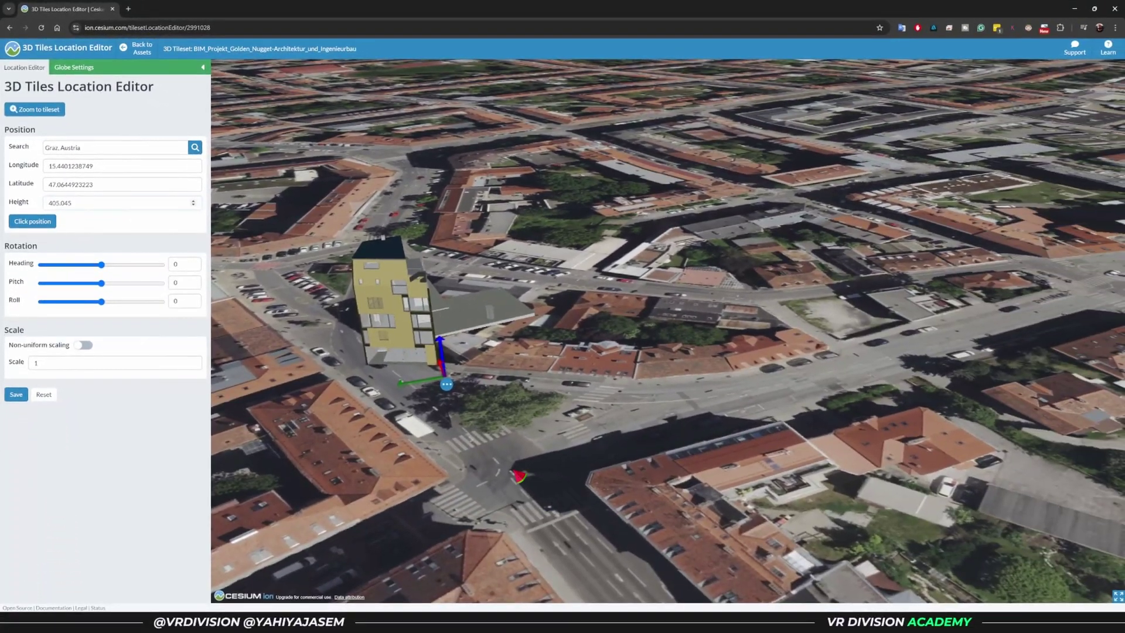
Step: Switch to Revit, dismiss the upload notice, and reveal hidden elements to check the Project Base Point's angle to true north
{"action": "left_click", "coordinate": [698, 563]}
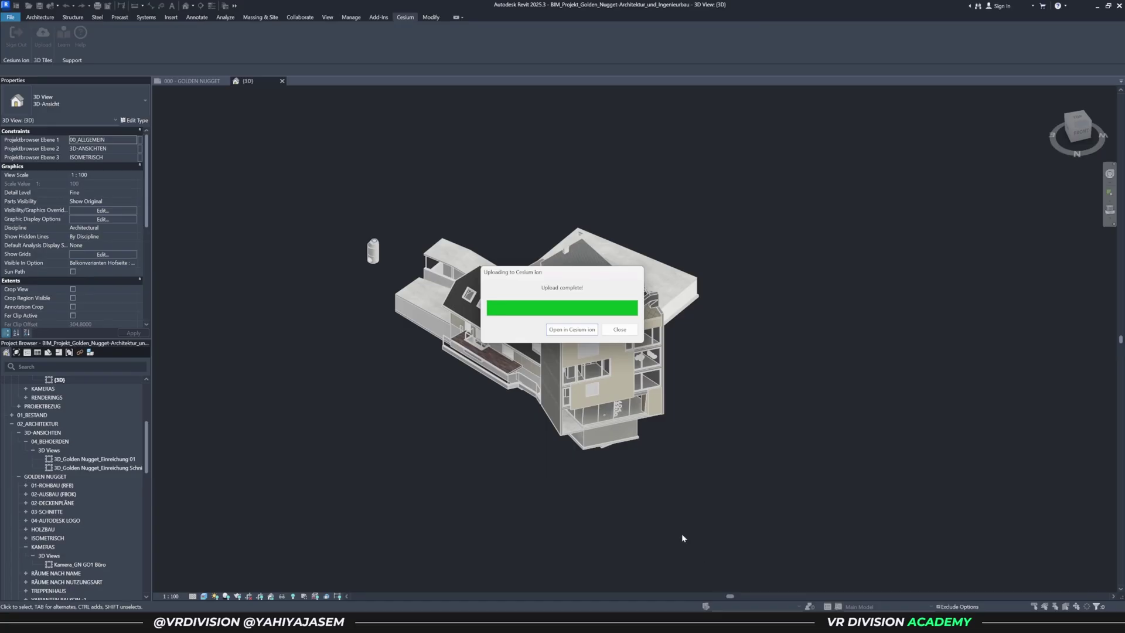
{"action": "left_click", "coordinate": [619, 329]}
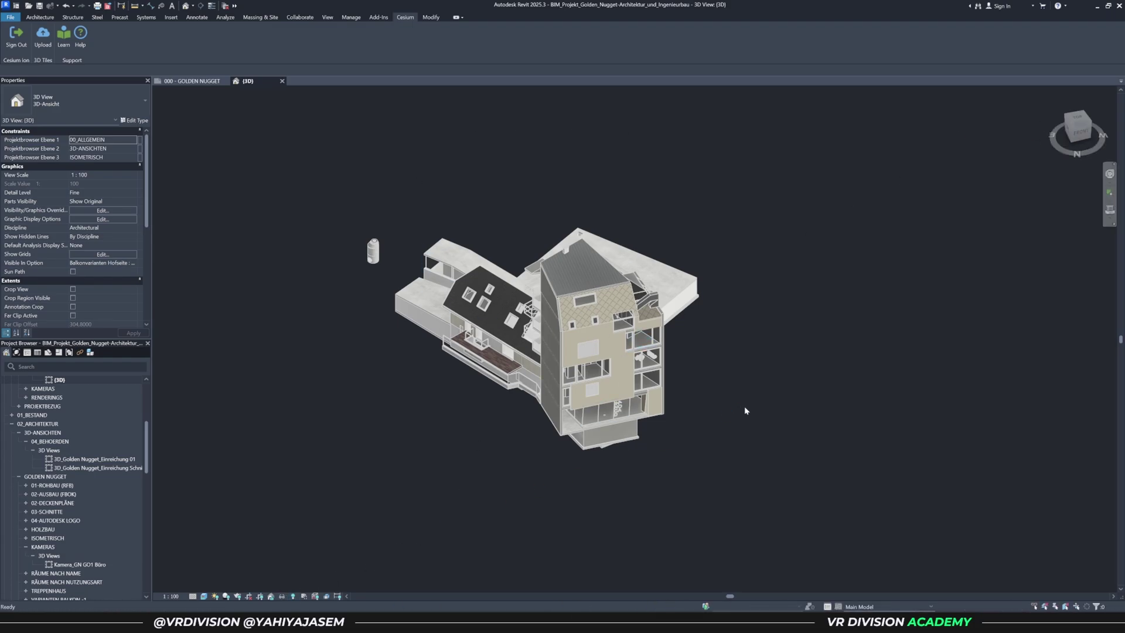
{"action": "key", "text": "r"}
{"action": "key", "text": "h"}
{"action": "left_click", "coordinate": [695, 432]}
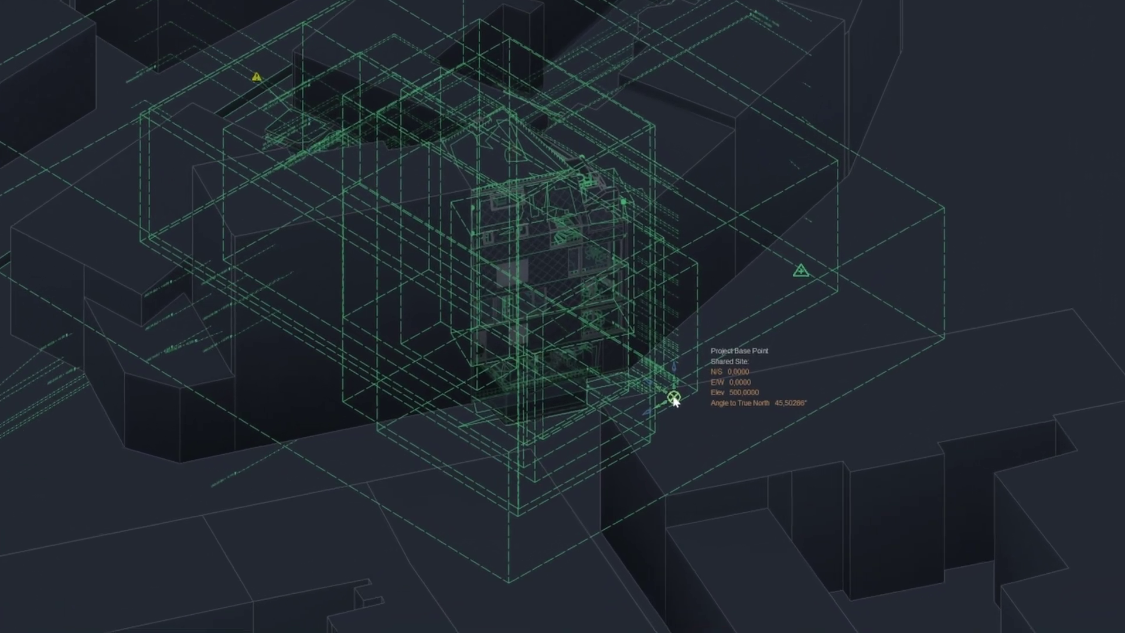
{"action": "left_click", "coordinate": [784, 402]}
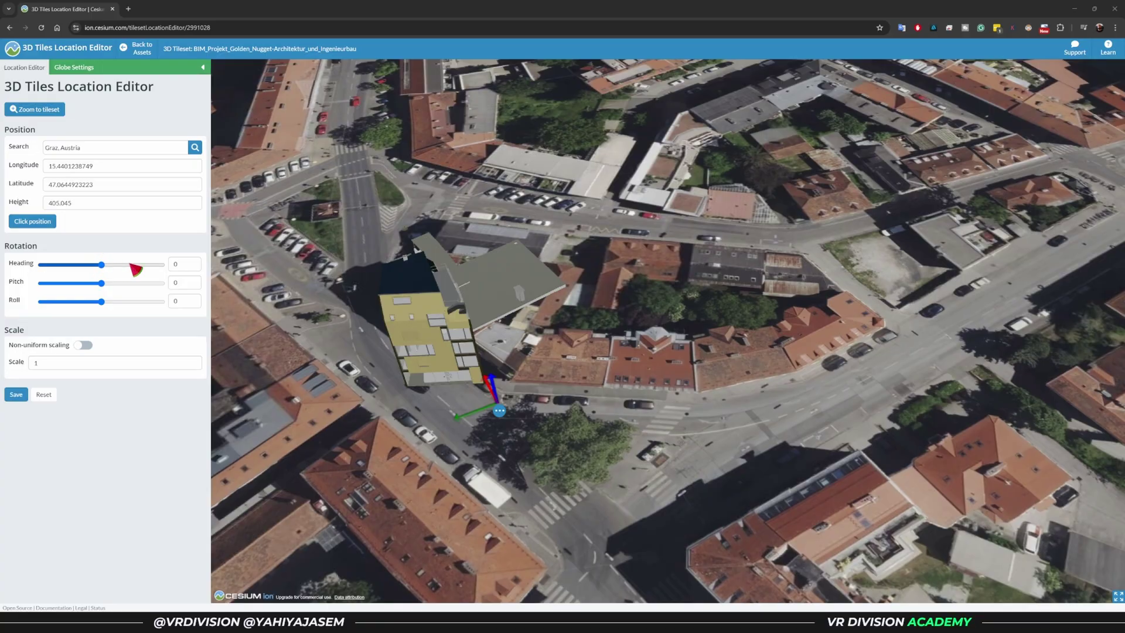
Step: In the Cesium location editor, set the tileset's heading to 45.50286 and save the location
{"action": "type", "text": "45.50286"}
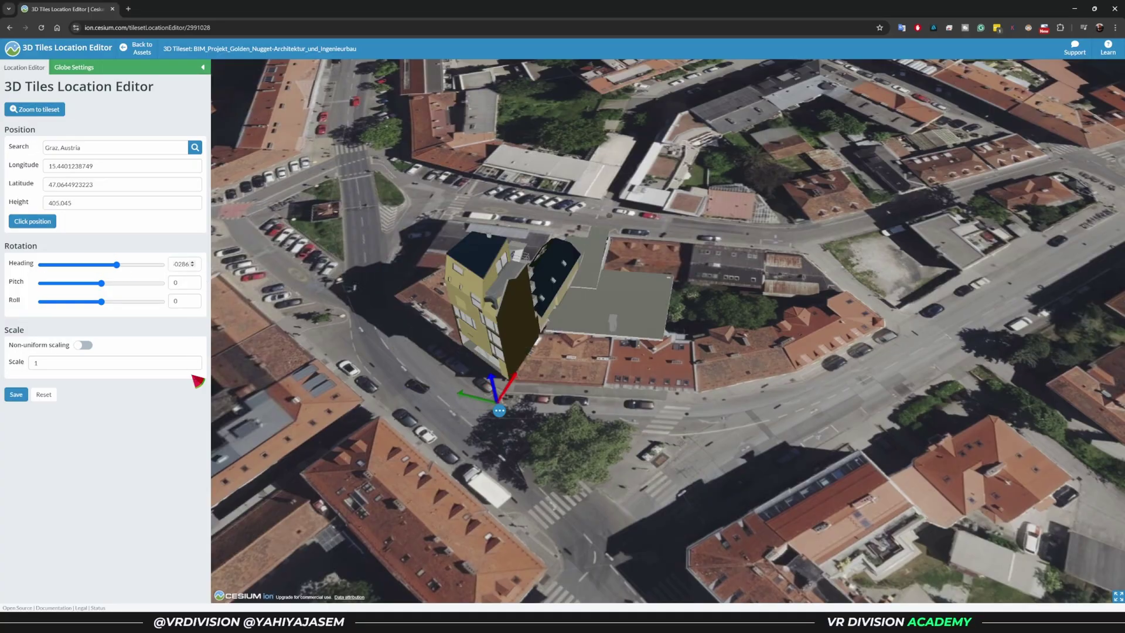
{"action": "middle_click_drag", "start_coordinate": [338, 377], "coordinate": [457, 385]}
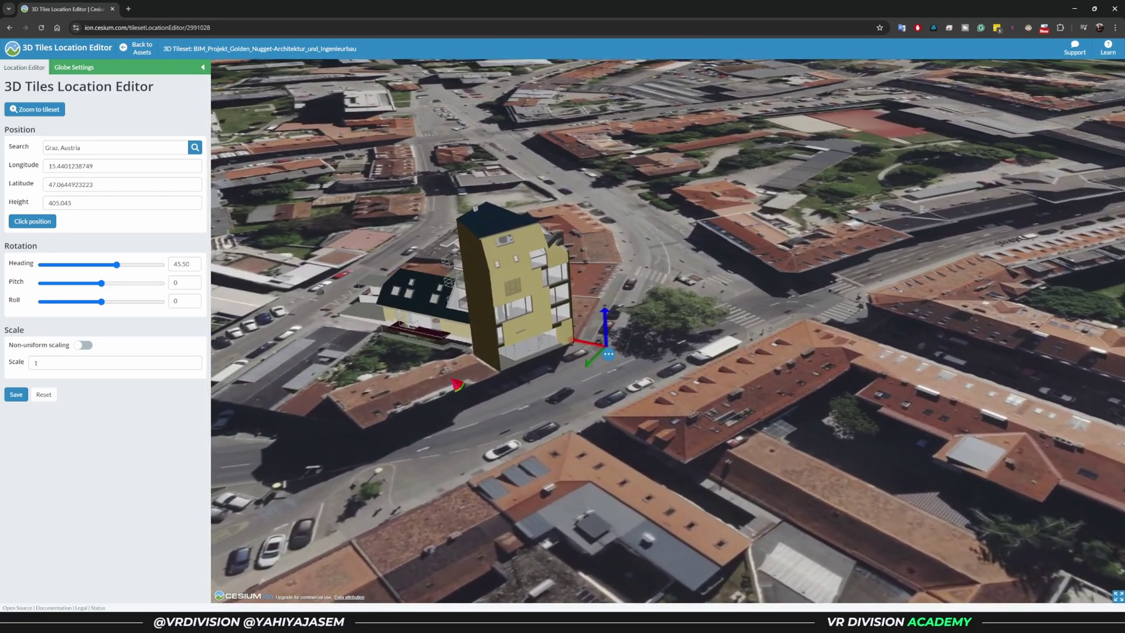
{"action": "left_click", "coordinate": [25, 395]}
{"action": "left_click", "coordinate": [16, 394]}
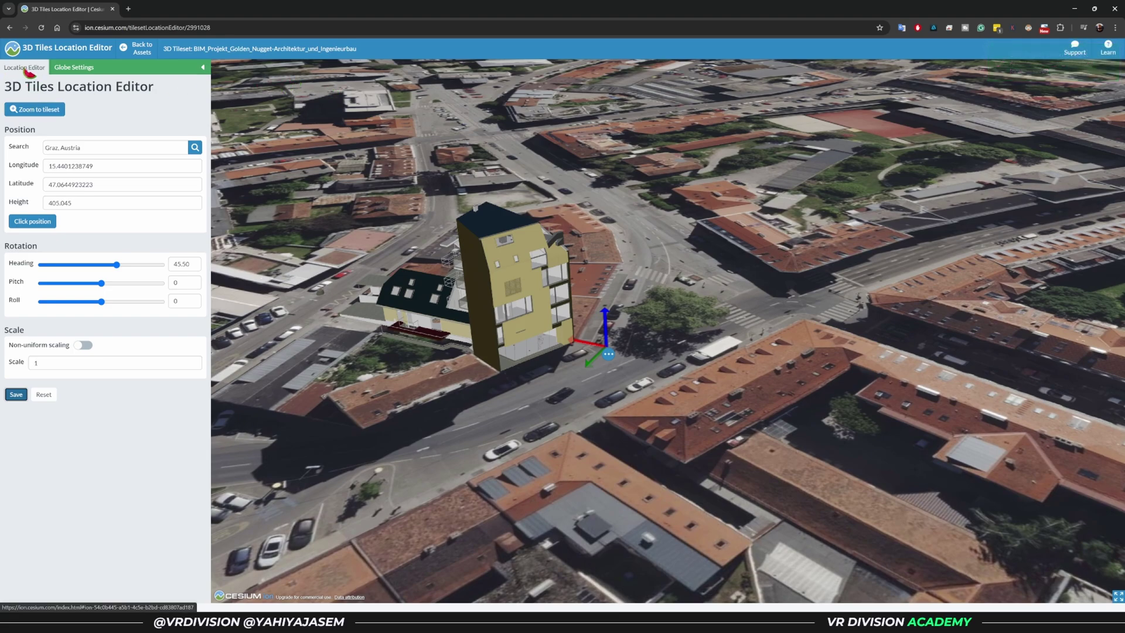
Step: Return to the Cesium ion asset list and compare the previews of the two newest Golden Nugget tilesets
{"action": "left_click", "coordinate": [18, 51]}
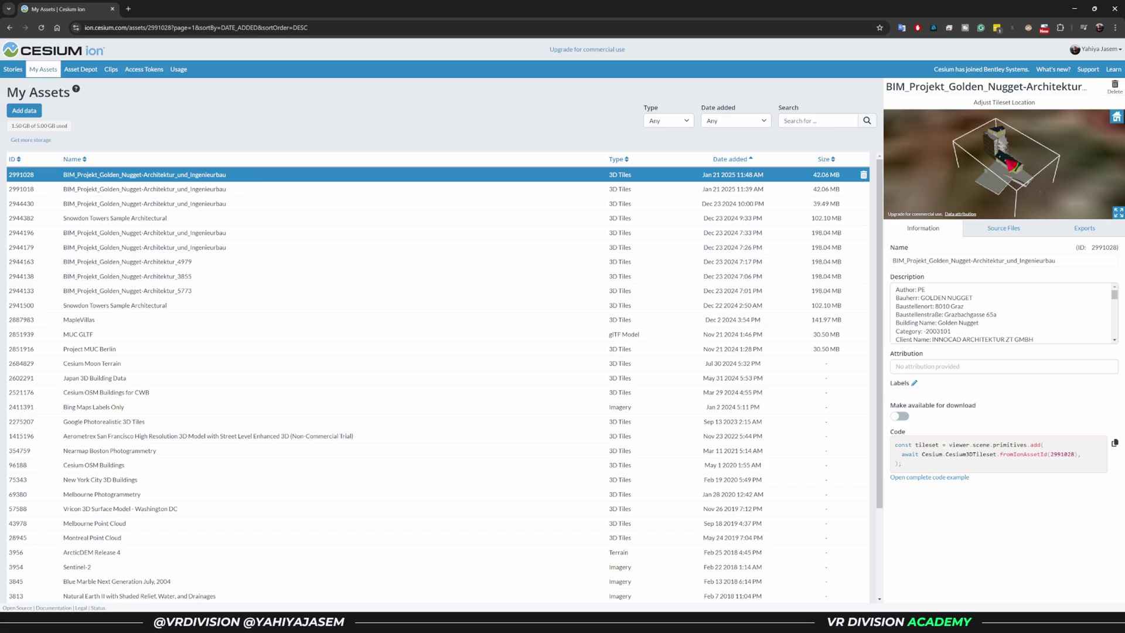
{"action": "left_click", "coordinate": [630, 190]}
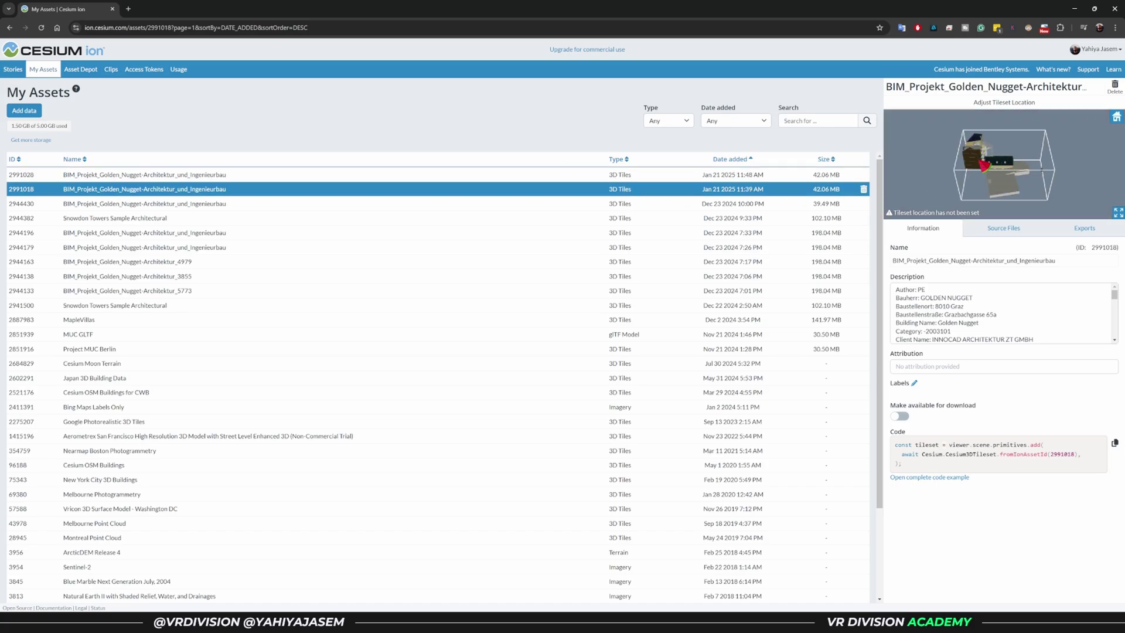
{"action": "left_click", "coordinate": [800, 176]}
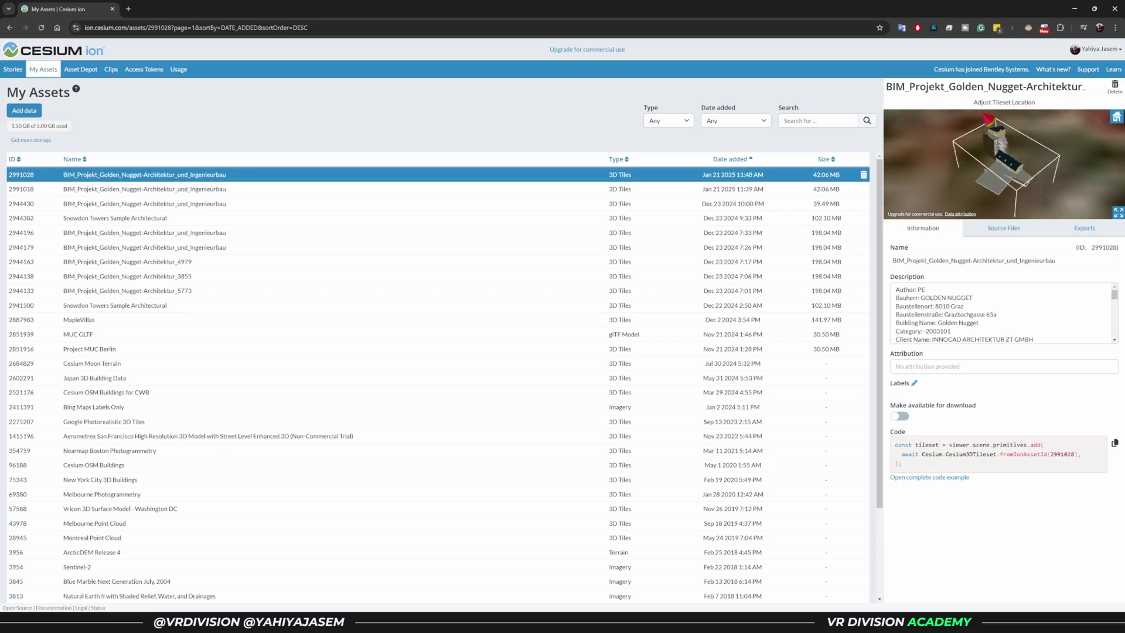
{"action": "left_click", "coordinate": [985, 103]}
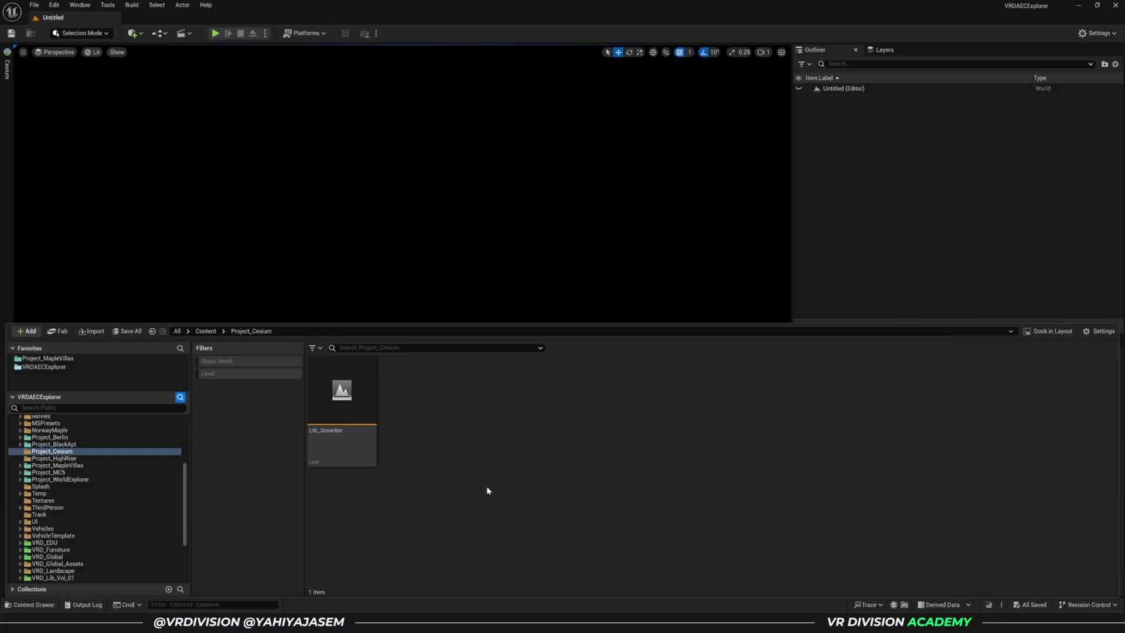
Step: Create a folder named Maps inside Project_Cesium and open it
{"action": "scroll", "coordinate": [93, 473], "scroll_direction": "up", "scroll_amount": 3}
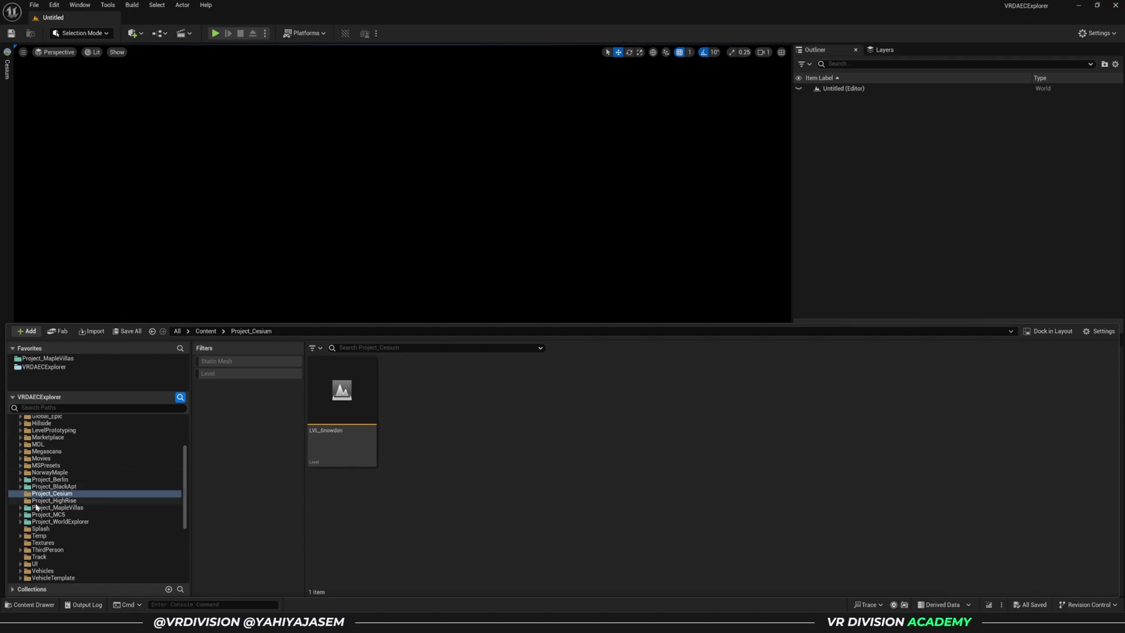
{"action": "right_click", "coordinate": [439, 450]}
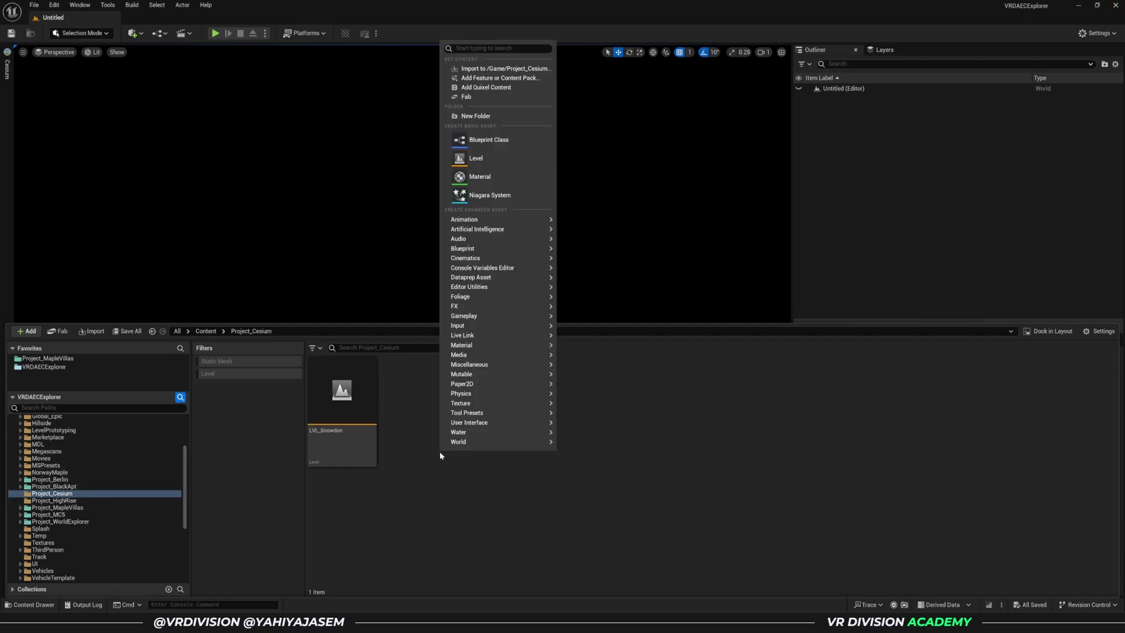
{"action": "left_click", "coordinate": [490, 117]}
{"action": "type", "text": "Maps"}
{"action": "key", "text": "Return"}
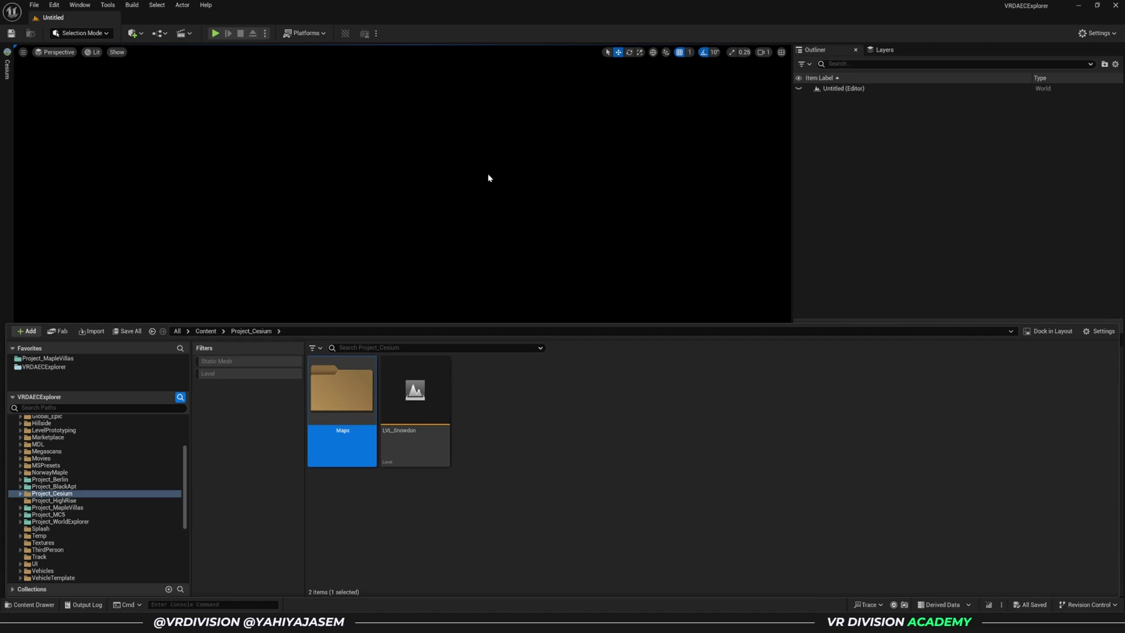
{"action": "key", "text": "Return"}
Step: Create a level named LVL_GoldenNugget in the Maps folder and open it
{"action": "right_click", "coordinate": [428, 473]}
{"action": "left_click", "coordinate": [496, 191]}
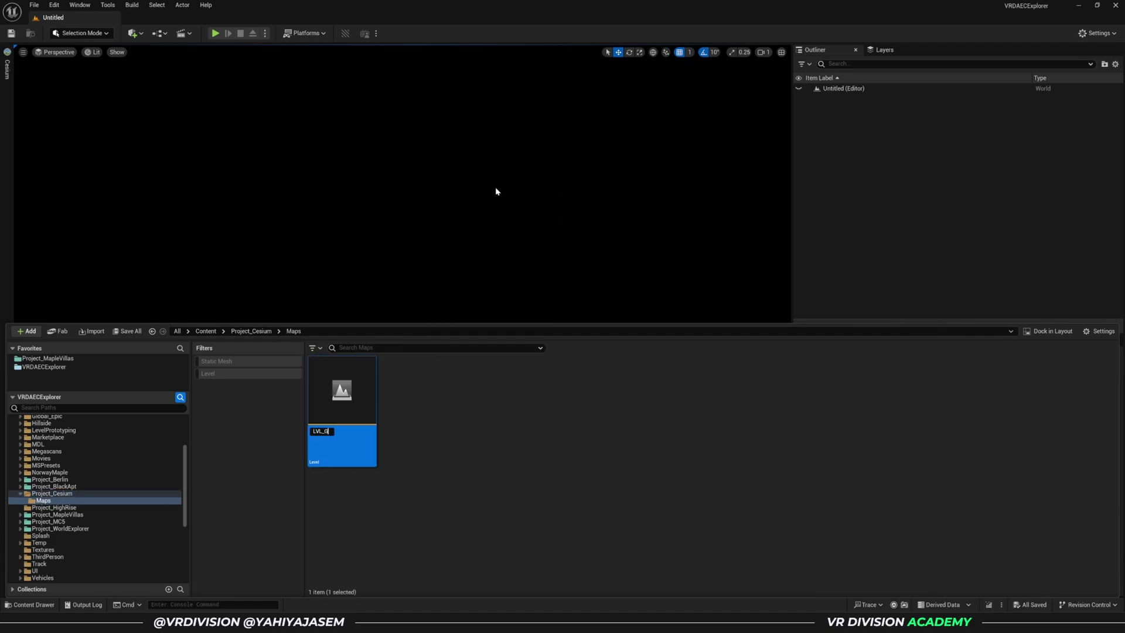
{"action": "type", "text": "LVL_GoldenNugget"}
{"action": "key", "text": "Return"}
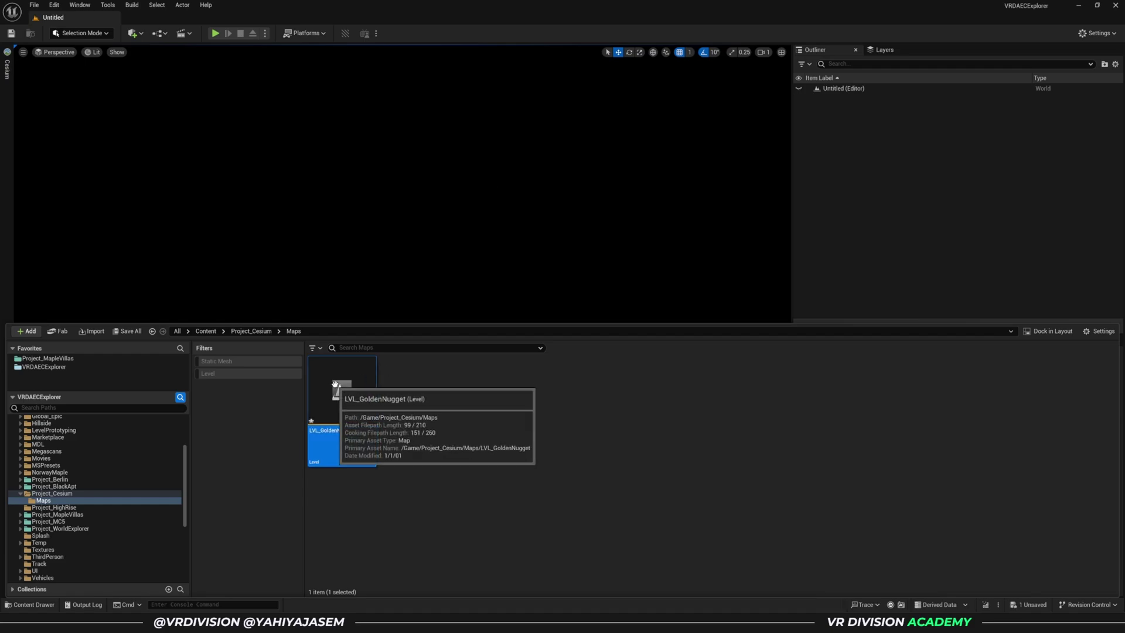
{"action": "double_click", "coordinate": [338, 389]}
{"action": "left_click", "coordinate": [584, 411]}
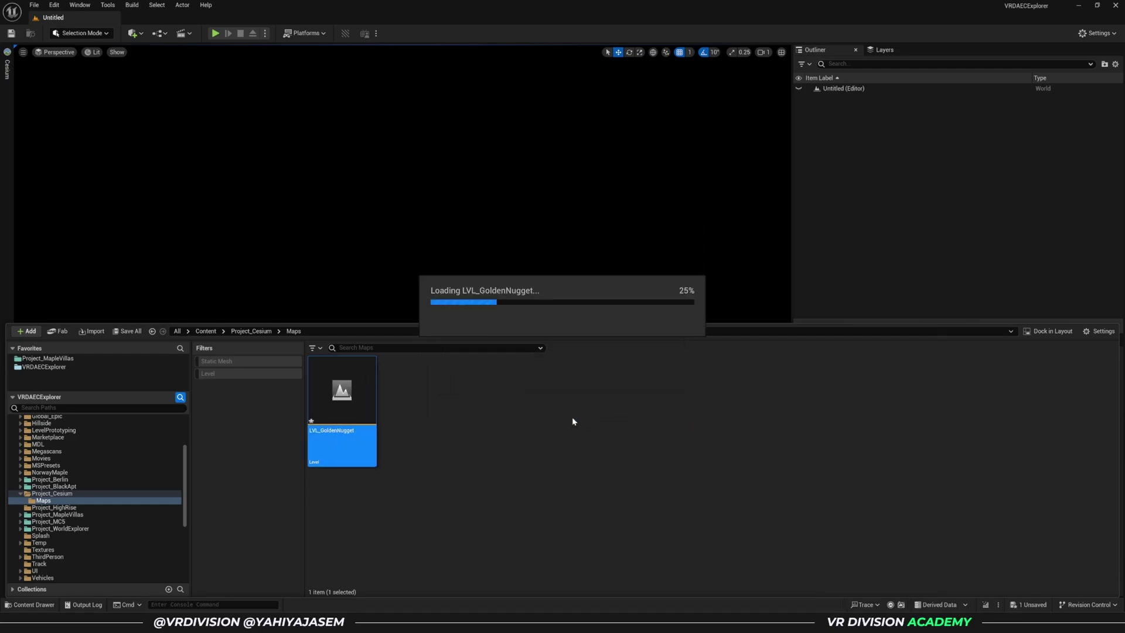
Step: Add a Cesium SunSky and the Cesium World Terrain + Bing Maps Aerial asset to the level
{"action": "left_click", "coordinate": [9, 70]}
{"action": "left_click", "coordinate": [10, 70]}
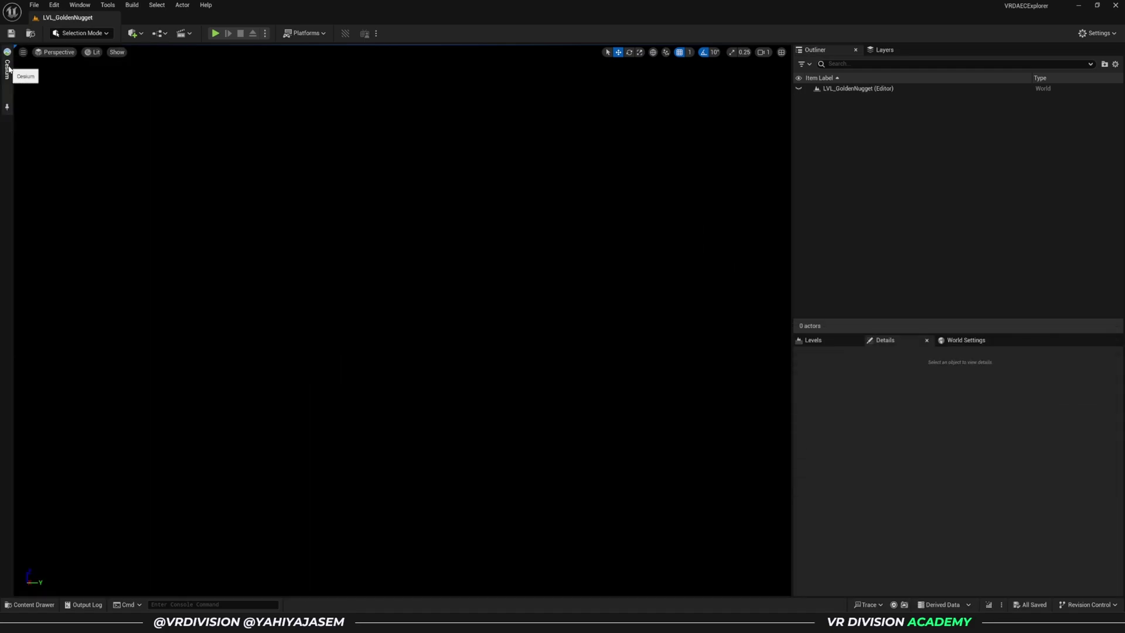
{"action": "left_click", "coordinate": [81, 7]}
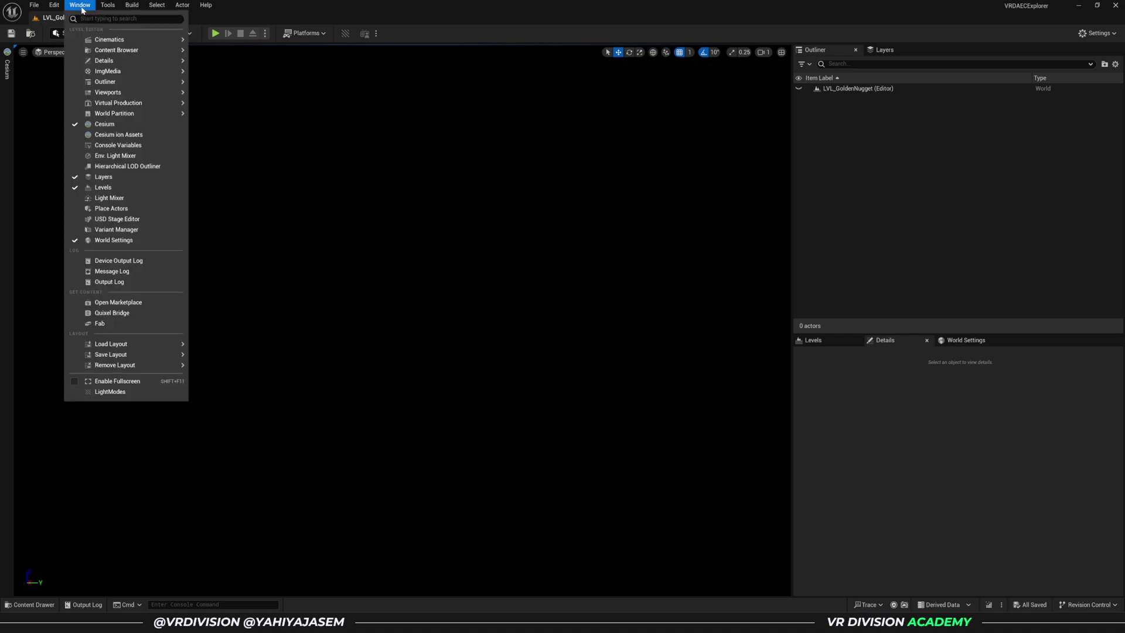
{"action": "left_click", "coordinate": [114, 125]}
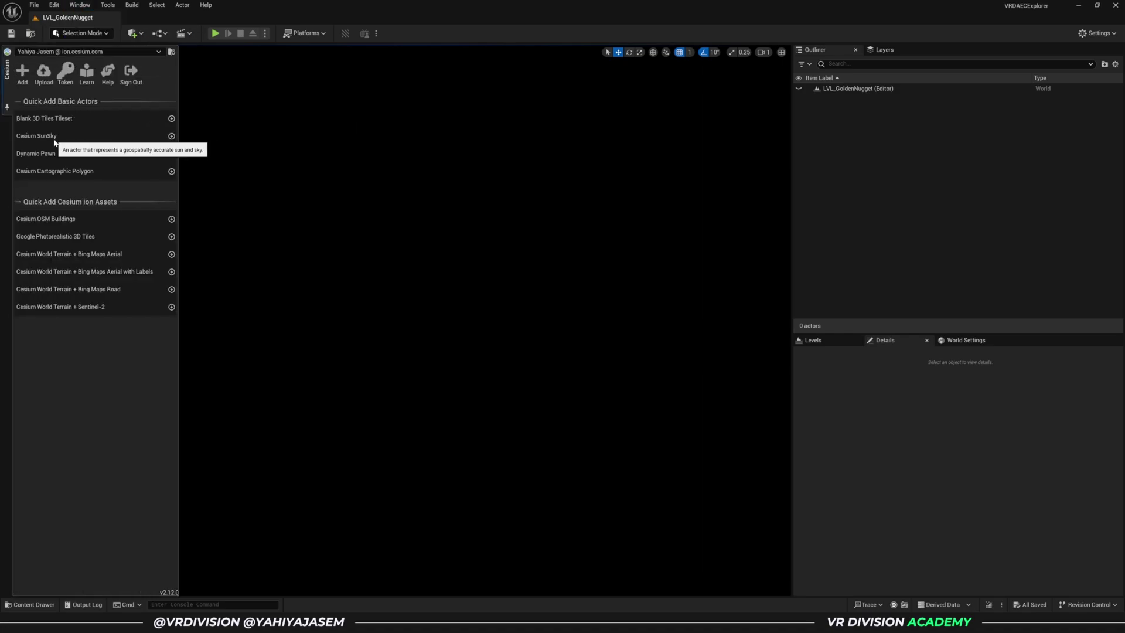
{"action": "left_click", "coordinate": [171, 137]}
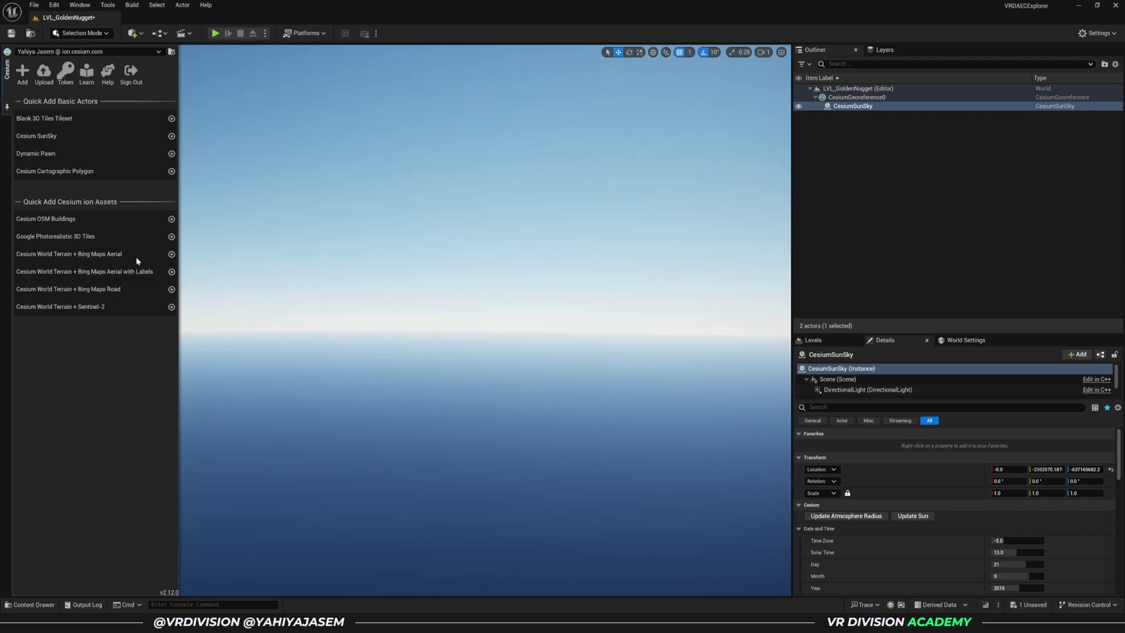
{"action": "left_click", "coordinate": [172, 254]}
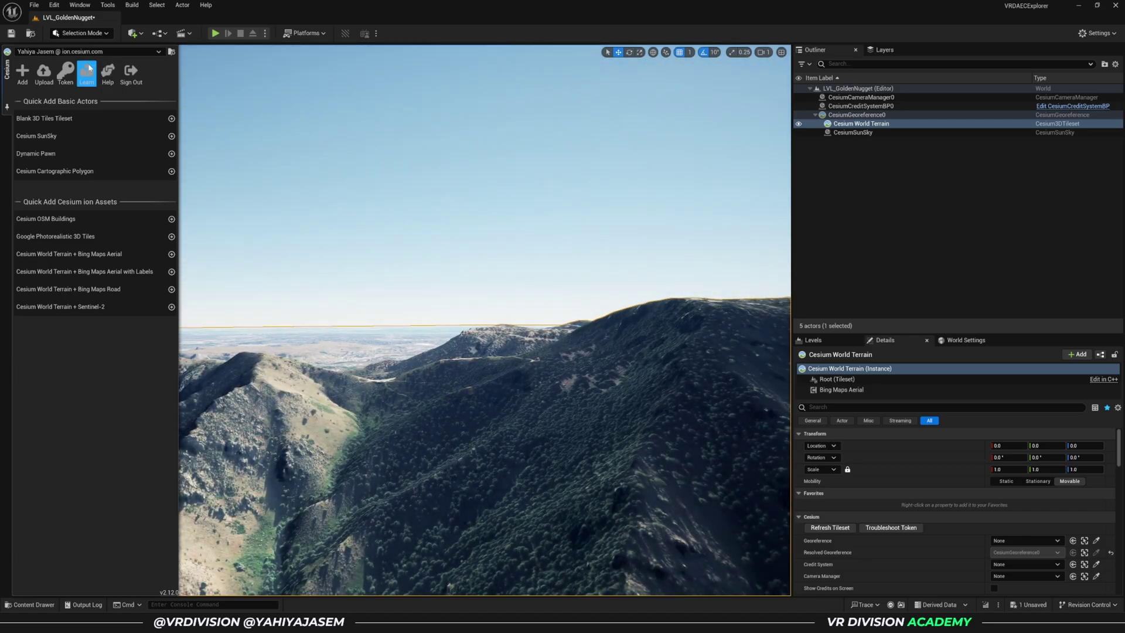
Step: Add the newest BIM_Projekt_Golden_Nugget-Architektur_und_Ingenieurbau tileset from the Cesium ion assets to the level, and close the asset list
{"action": "left_click", "coordinate": [79, 6]}
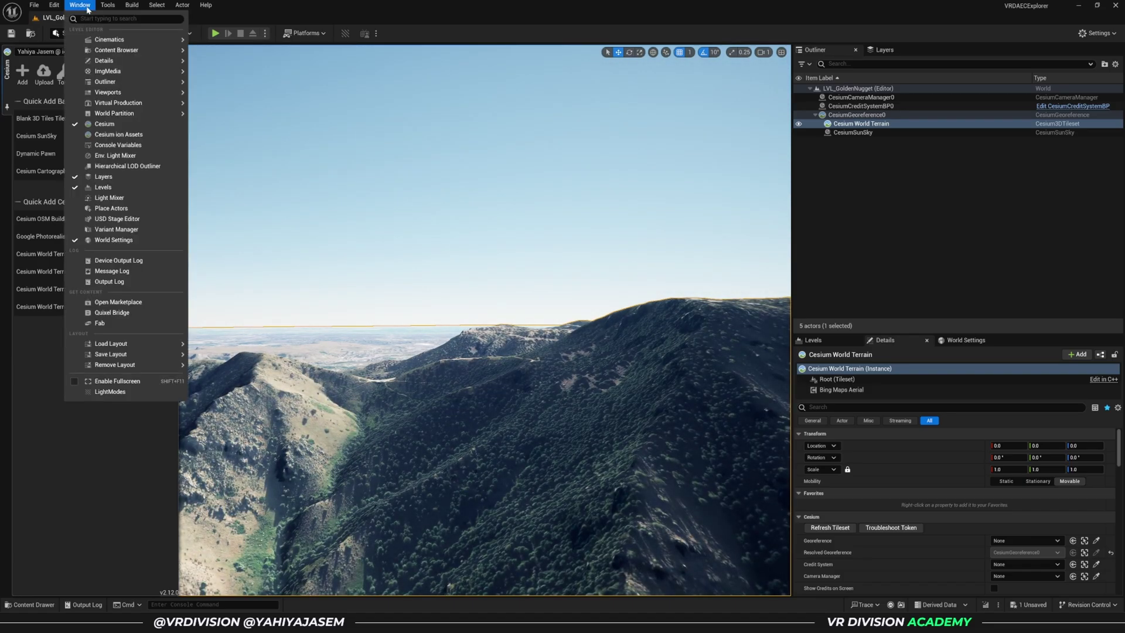
{"action": "left_click", "coordinate": [138, 138]}
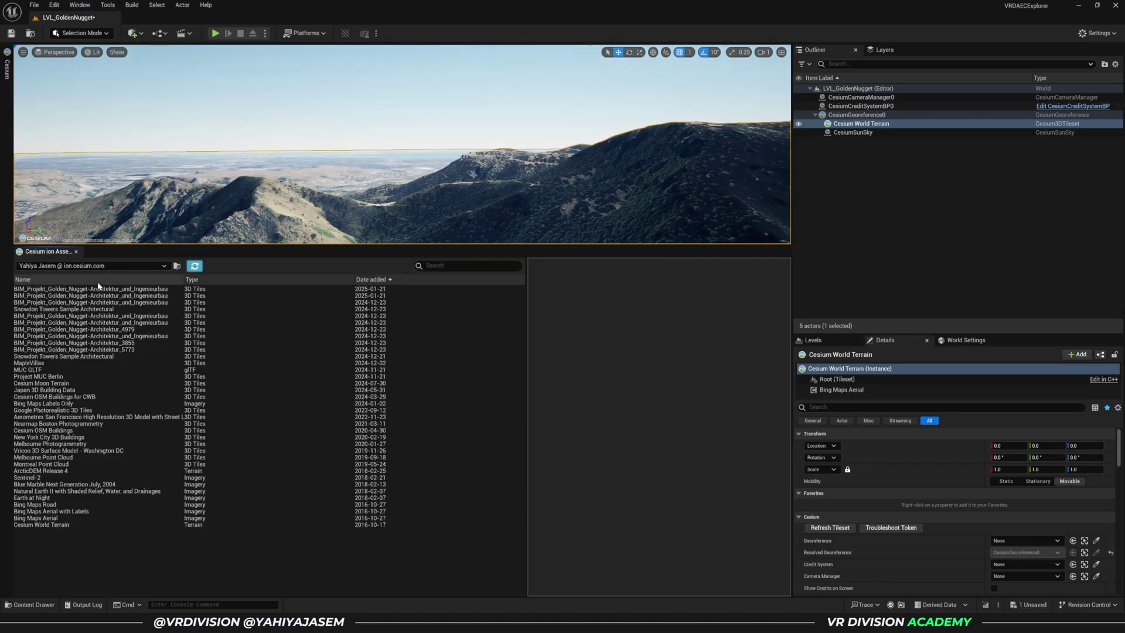
{"action": "left_click", "coordinate": [88, 289]}
{"action": "left_click", "coordinate": [656, 299]}
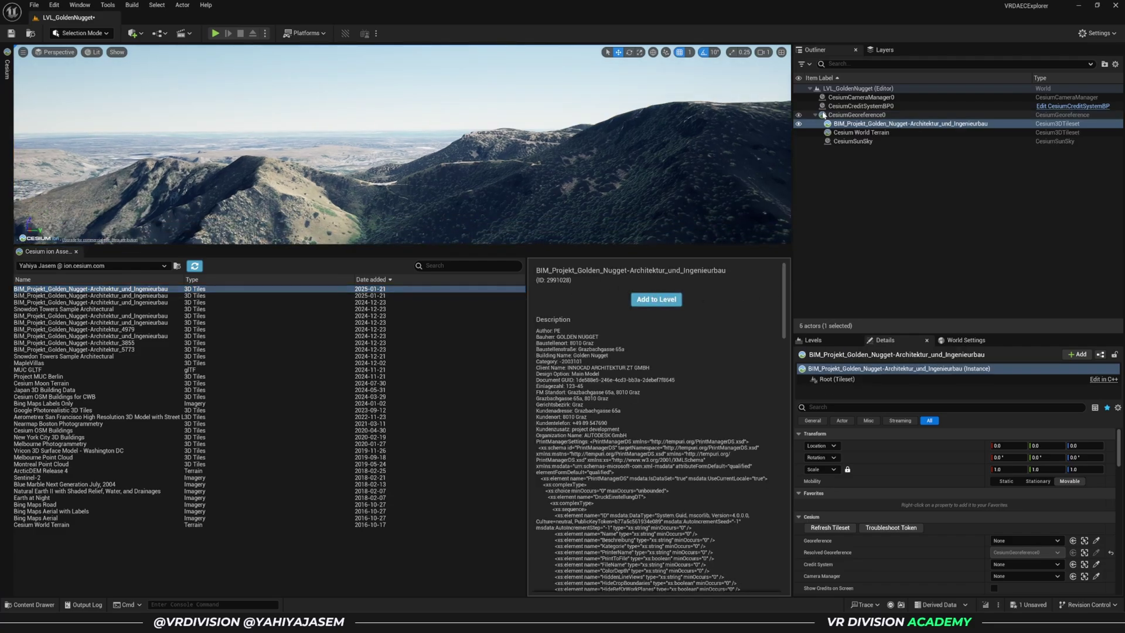
{"action": "left_click", "coordinate": [856, 115]}
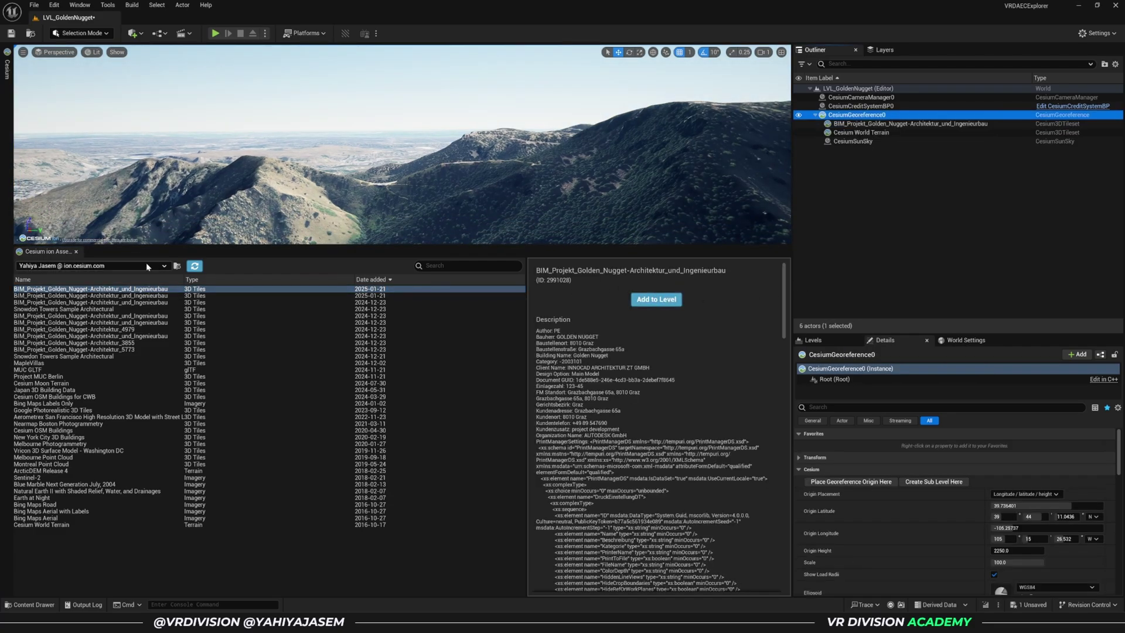
{"action": "middle_click", "coordinate": [51, 256]}
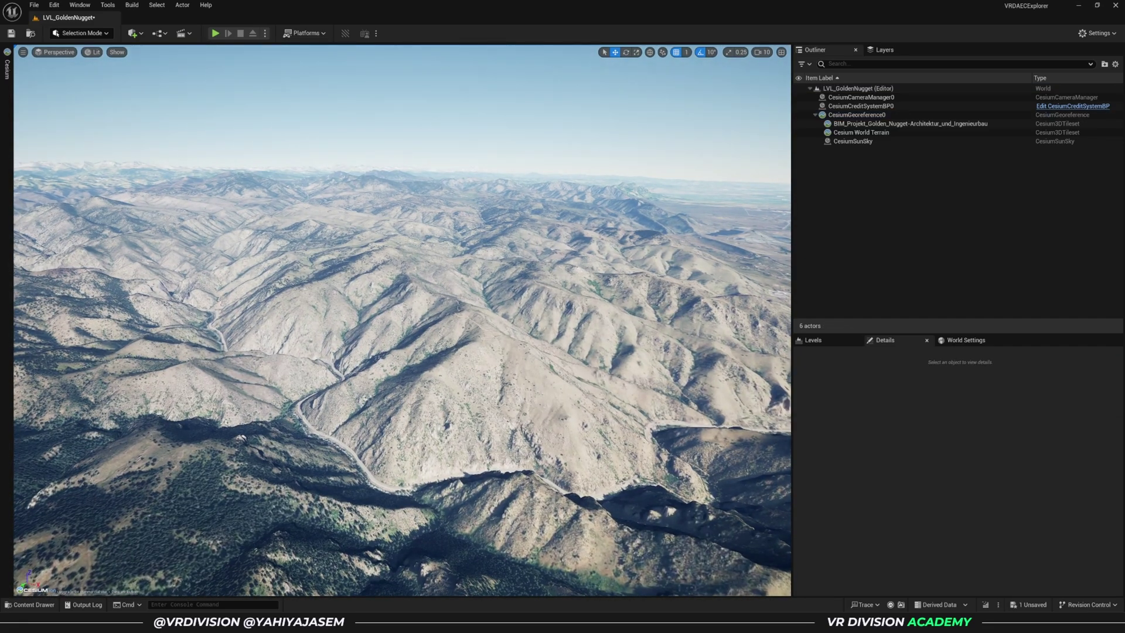
Step: Set CesiumGeoreference0's origin longitude to 15.4401238749, copied from the tileset's Cesium ion location editor
{"action": "left_click", "coordinate": [841, 116]}
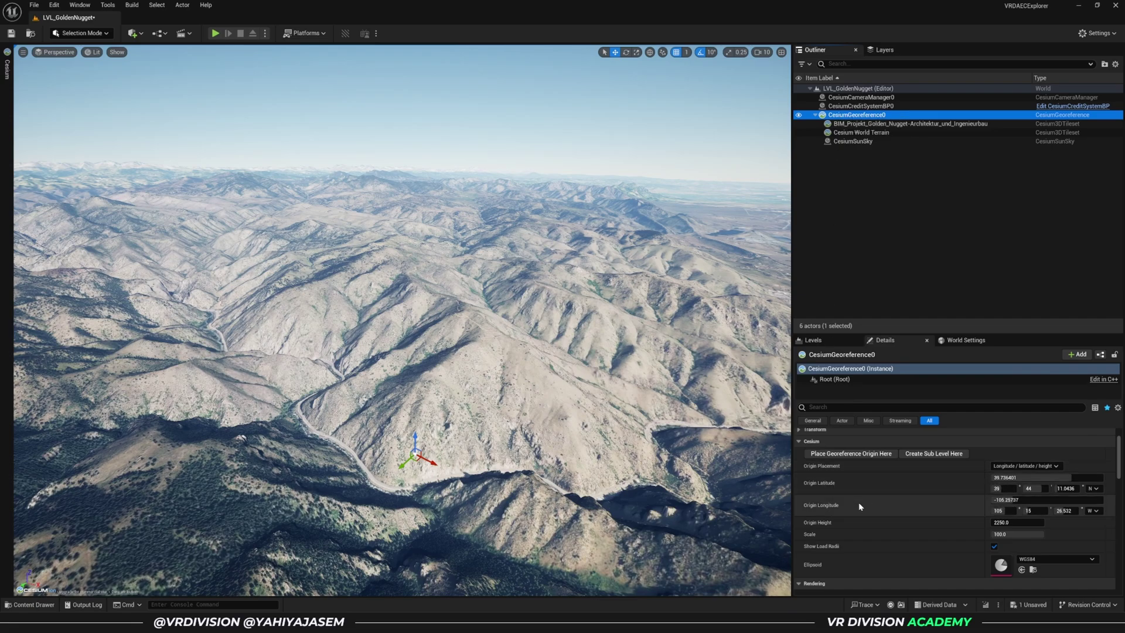
{"action": "key", "text": "alt+Tab"}
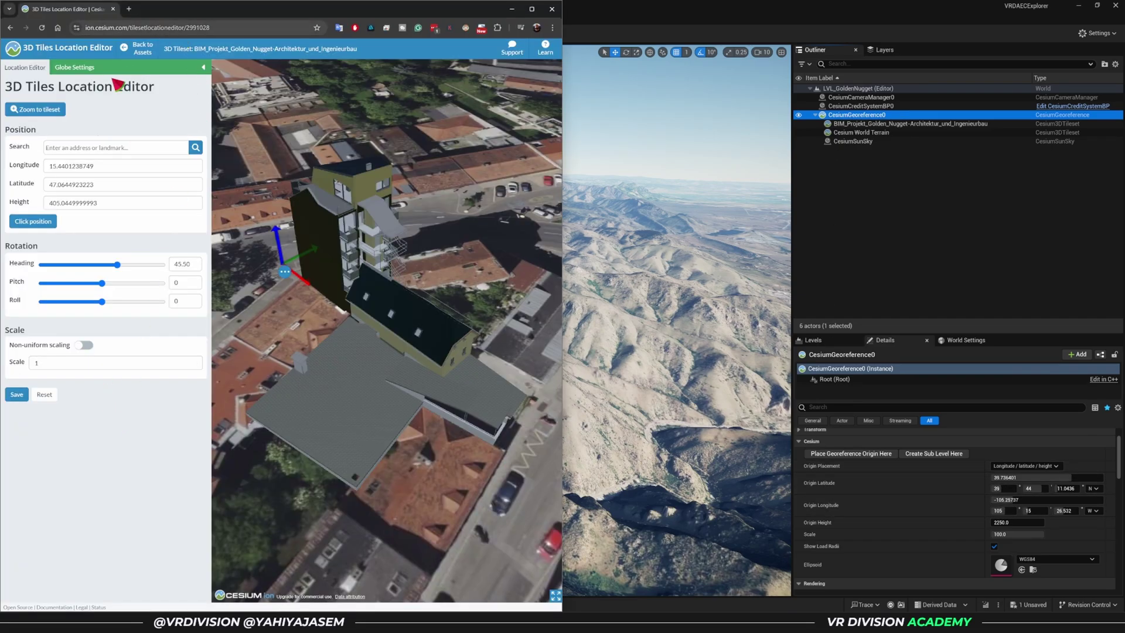
{"action": "double_click", "coordinate": [94, 166]}
{"action": "key", "text": "ctrl+c"}
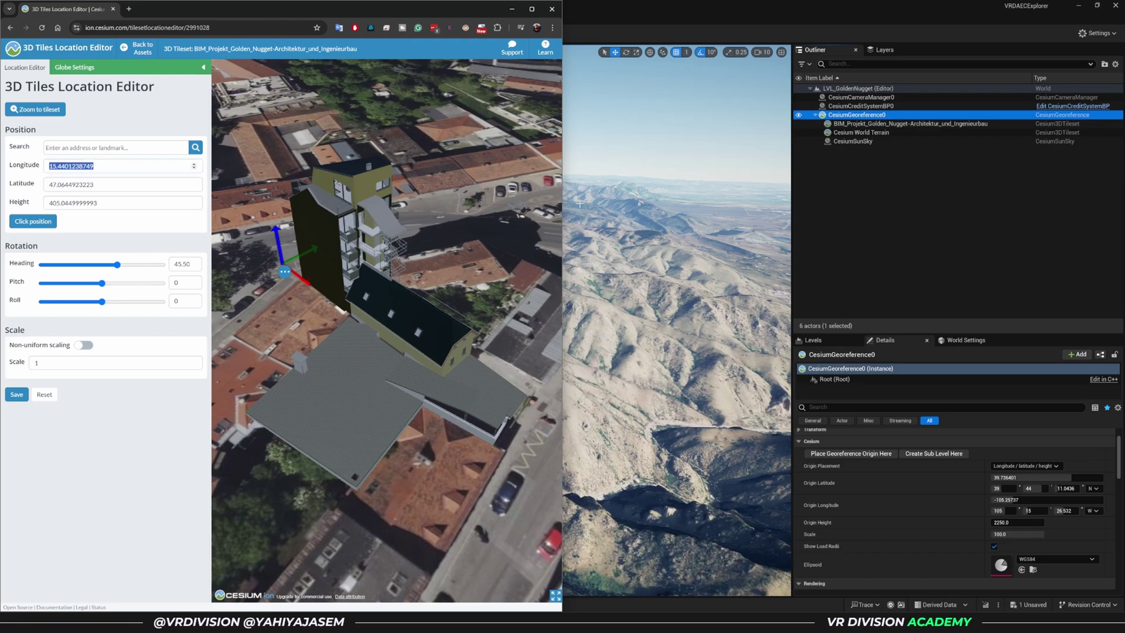
{"action": "left_click", "coordinate": [1036, 500]}
{"action": "key", "text": "ctrl+v"}
{"action": "key", "text": "Return"}
Step: Copy the latitude 47.0644923223 from the location editor into CesiumGeoreference0's origin latitude
{"action": "key", "text": "alt+Tab"}
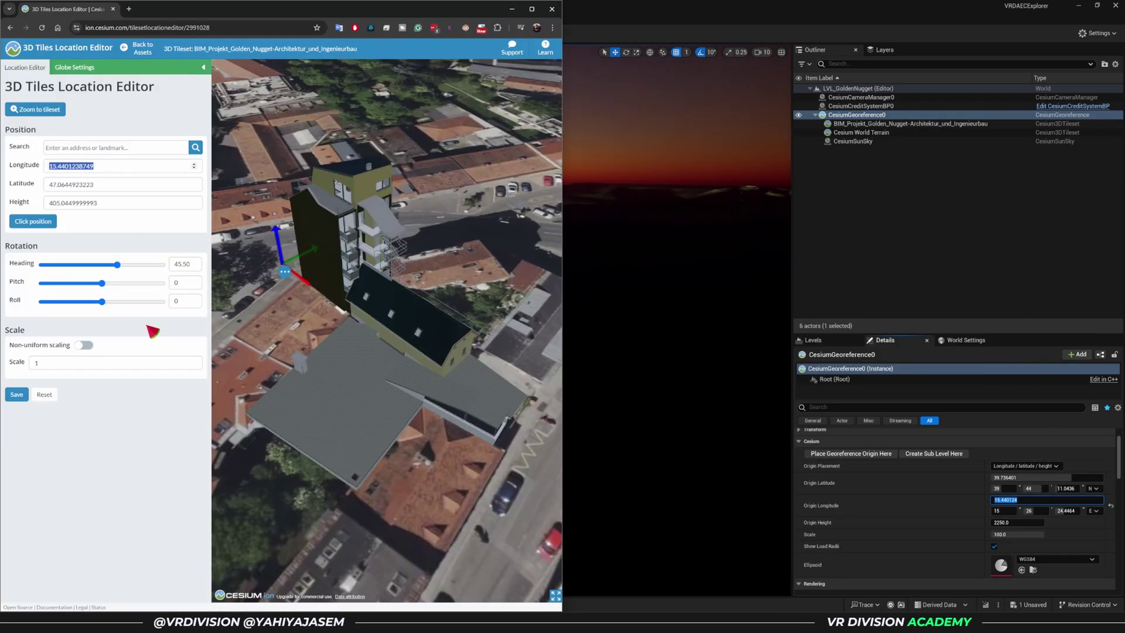
{"action": "double_click", "coordinate": [93, 185]}
{"action": "key", "text": "ctrl+c"}
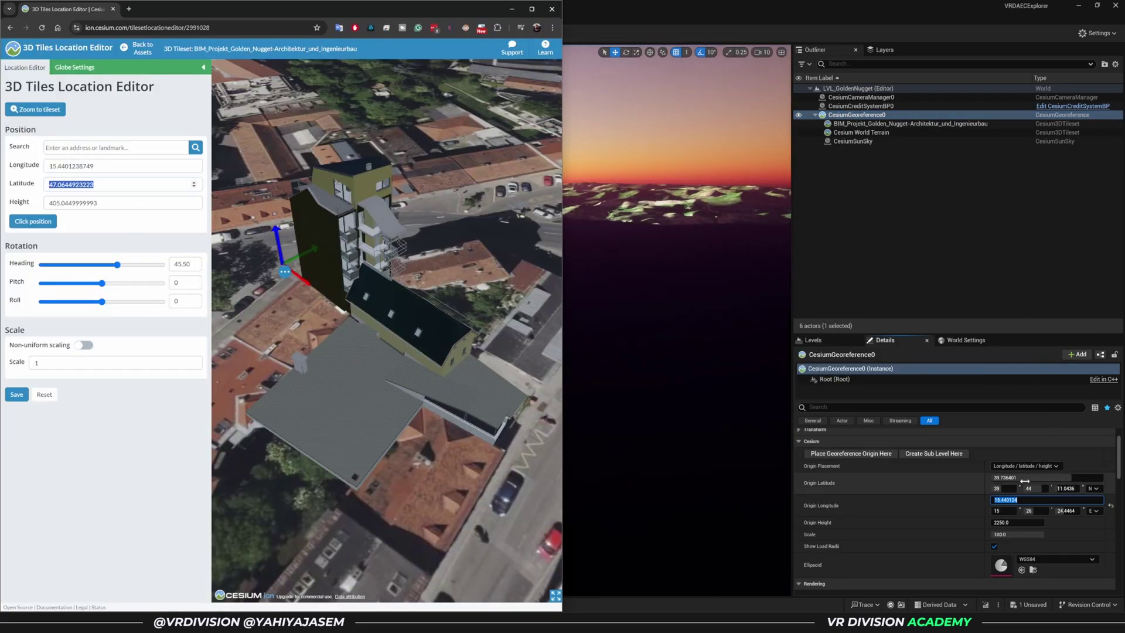
{"action": "left_click", "coordinate": [1031, 477]}
{"action": "key", "text": "ctrl+v"}
{"action": "key", "text": "Return"}
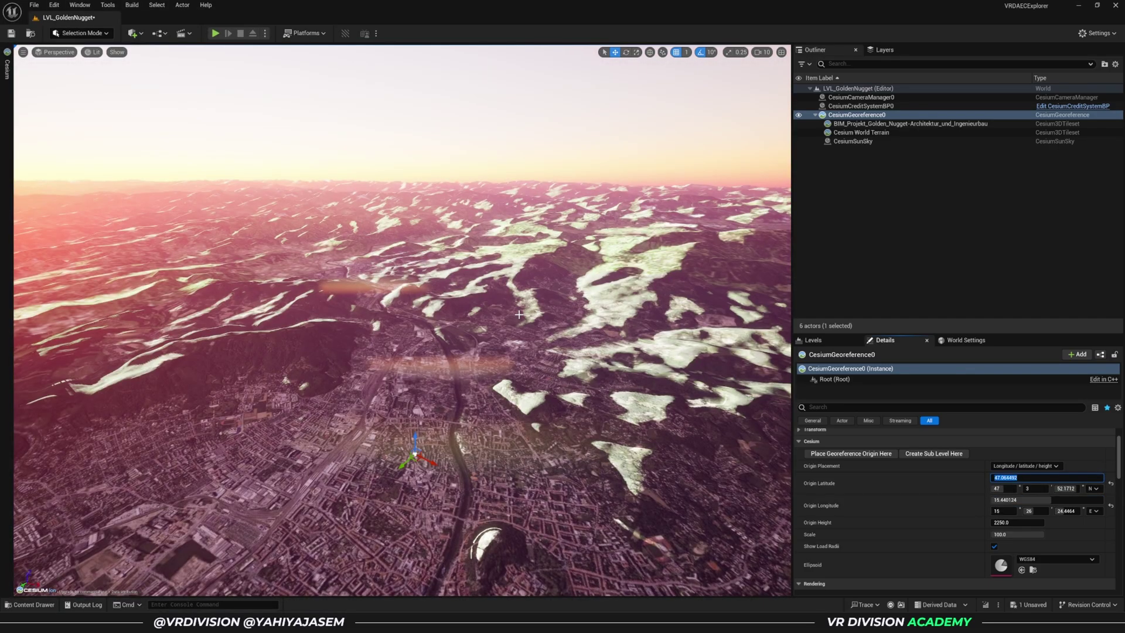
Step: Focus on the Golden Nugget tileset and examine the building's placement within the surrounding city from close up and from above
{"action": "right_click_drag", "start_coordinate": [519, 315], "coordinate": [374, 355]}
{"action": "right_click_drag", "start_coordinate": [472, 349], "coordinate": [449, 367]}
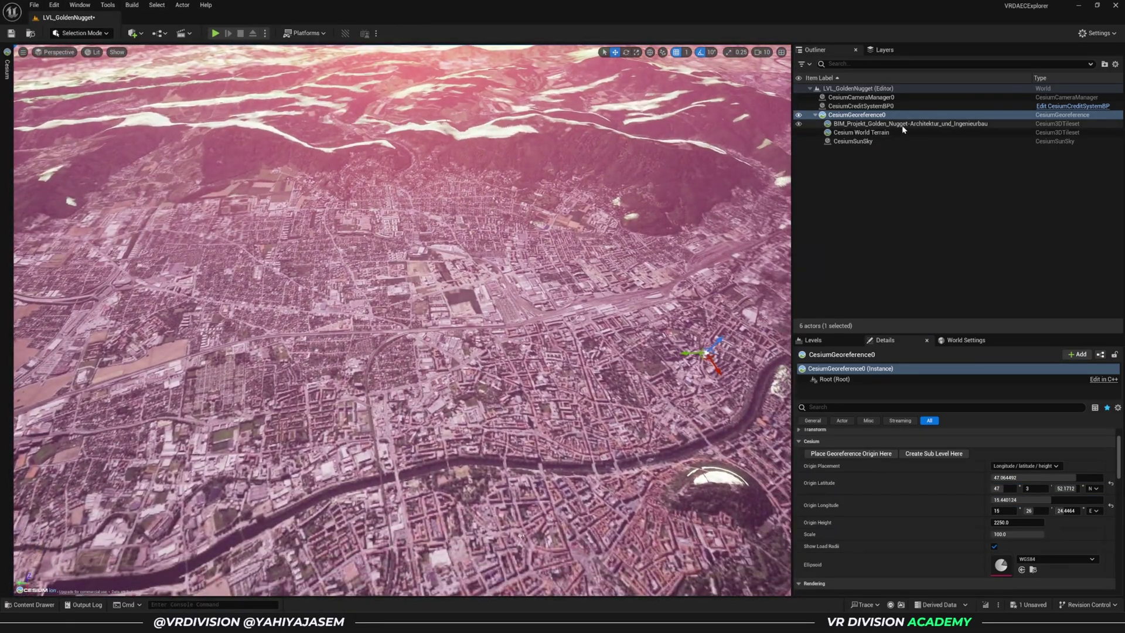
{"action": "left_click", "coordinate": [881, 124]}
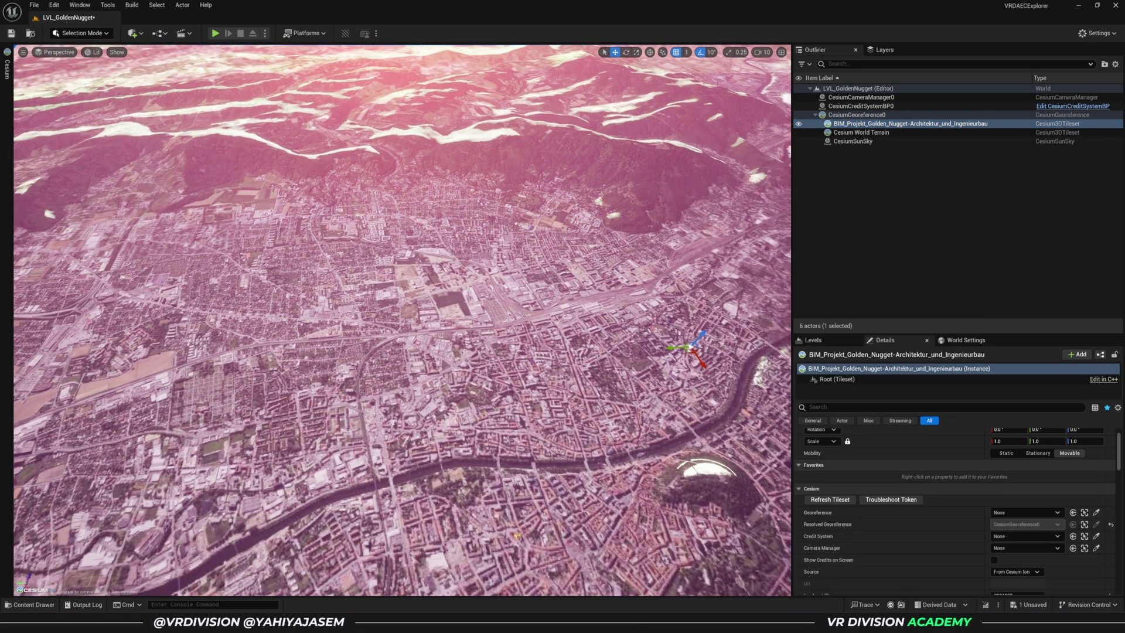
{"action": "right_click_drag", "start_coordinate": [580, 286], "coordinate": [645, 288]}
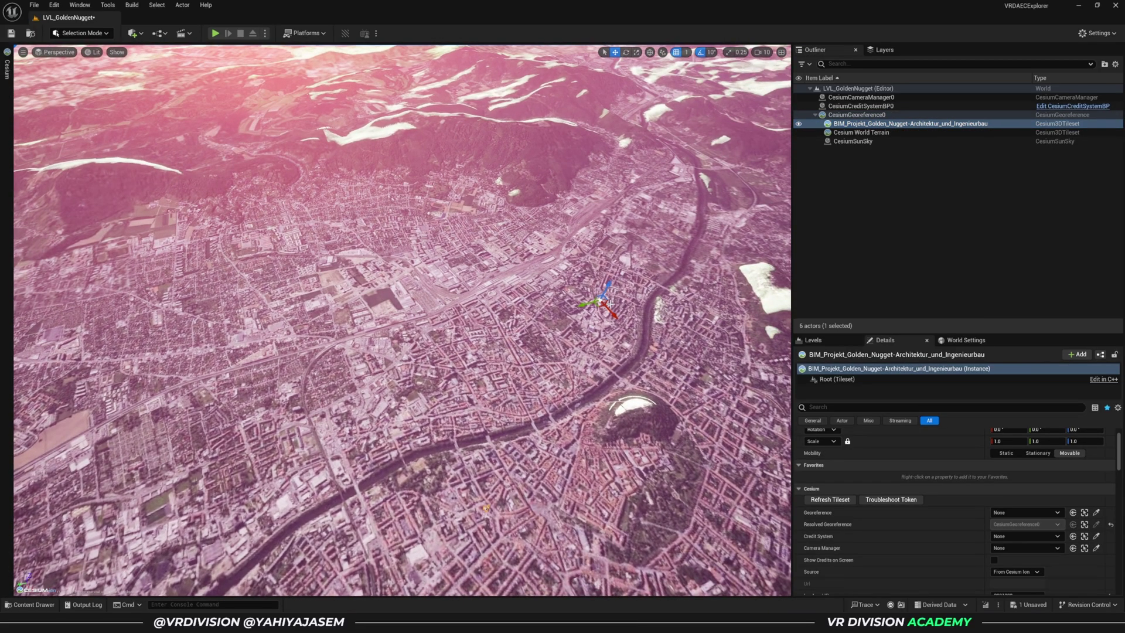
{"action": "left_click_drag", "start_coordinate": [514, 233], "coordinate": [656, 205], "text": "alt"}
{"action": "key", "text": "f"}
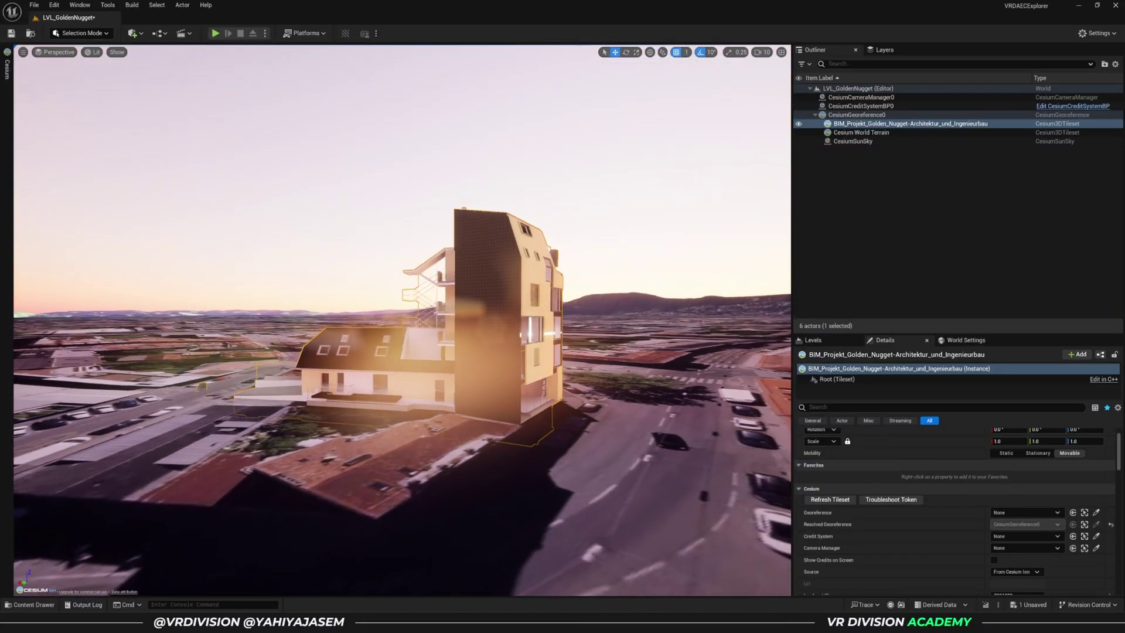
{"action": "left_click_drag", "start_coordinate": [247, 293], "coordinate": [598, 313], "text": "alt"}
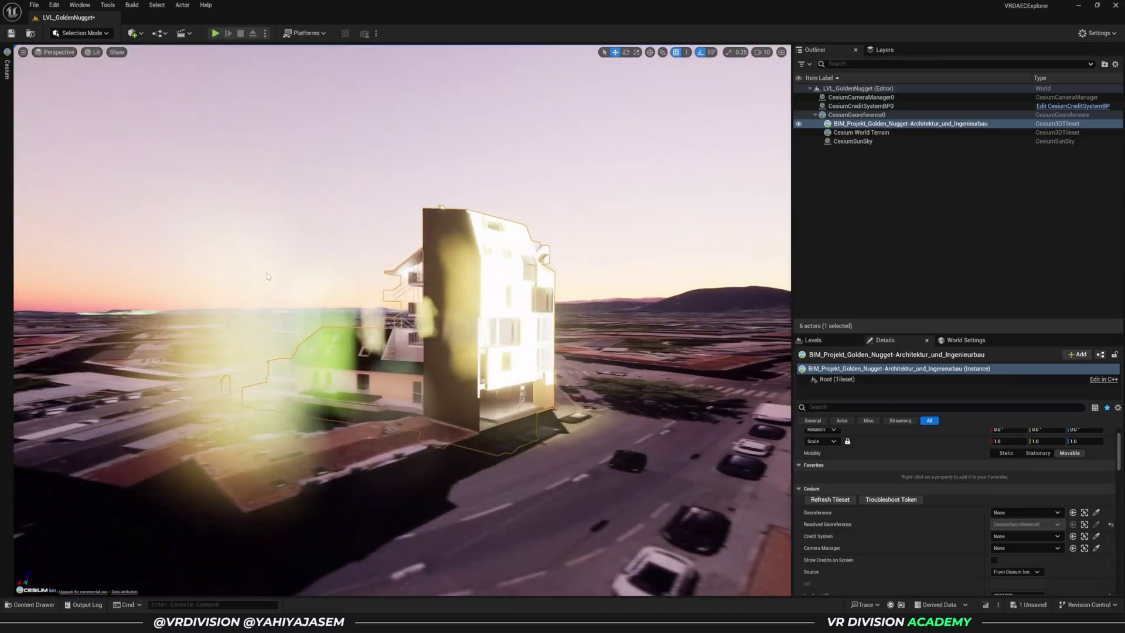
{"action": "key", "text": "Escape"}
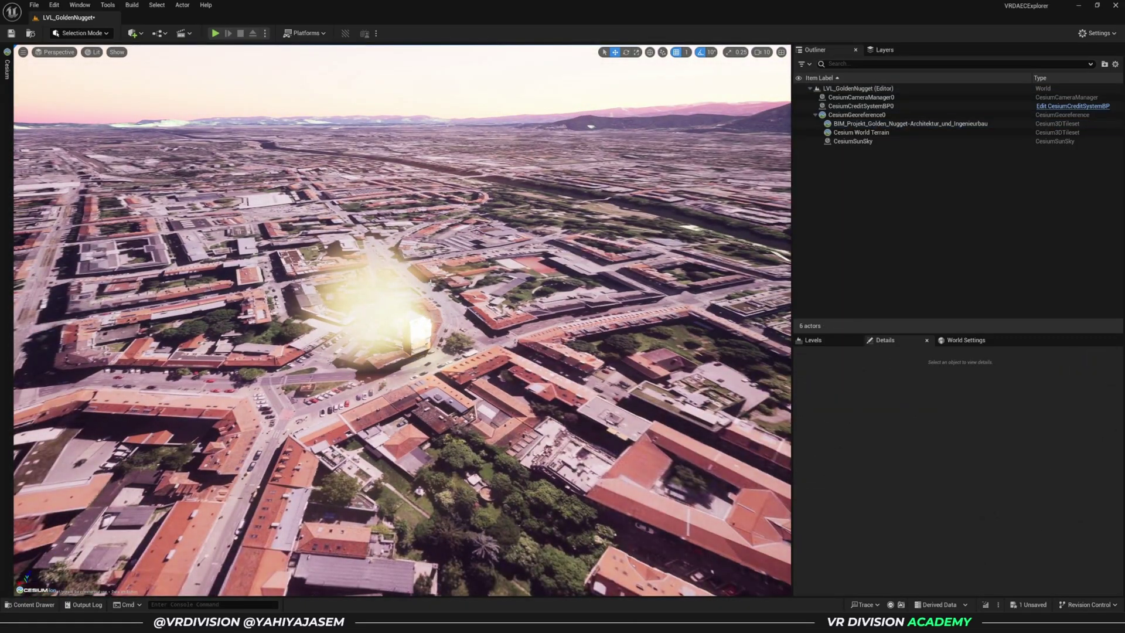
{"action": "right_click_drag", "start_coordinate": [534, 295], "coordinate": [537, 359]}
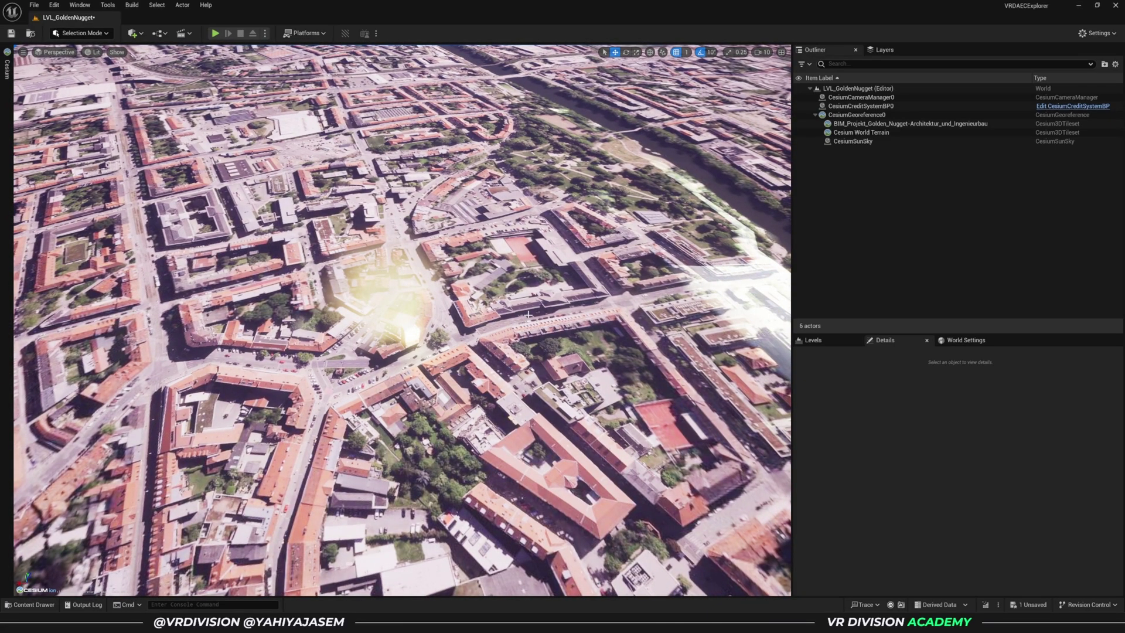